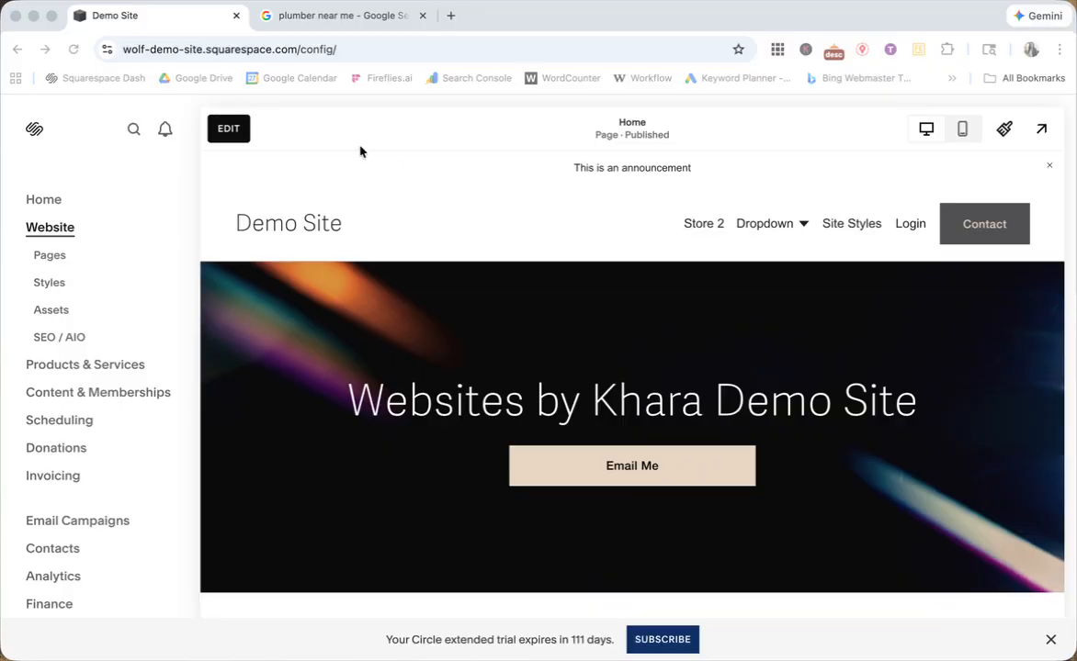
Switch to the Google results for "plumber near me" and examine the title and description of the Moe Plumbing Services listing.
click(310, 21)
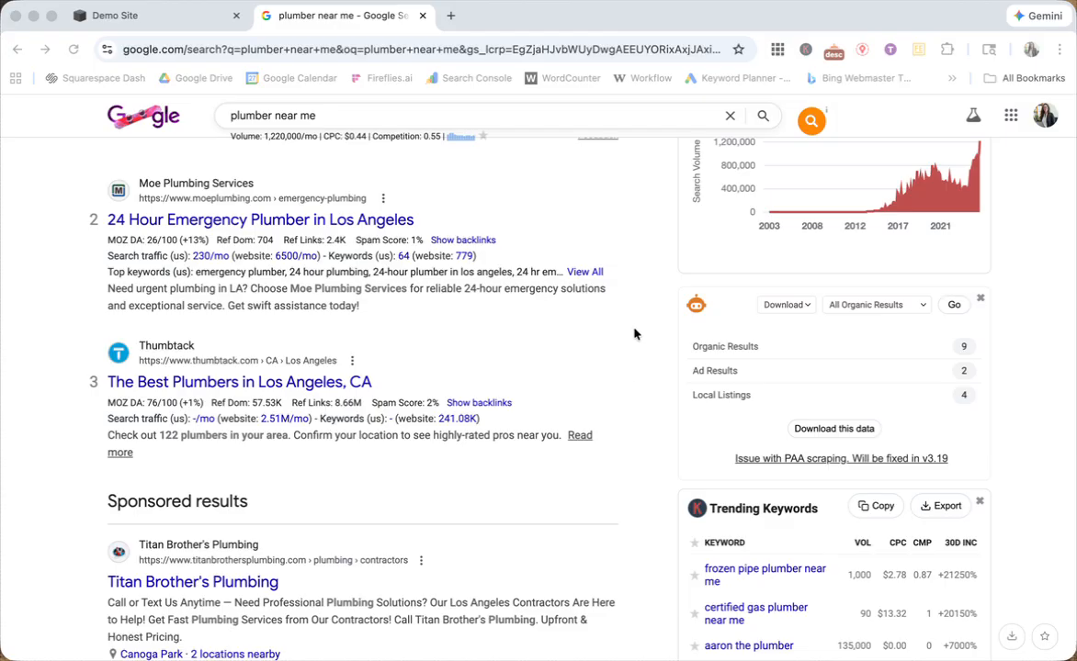
click(158, 276)
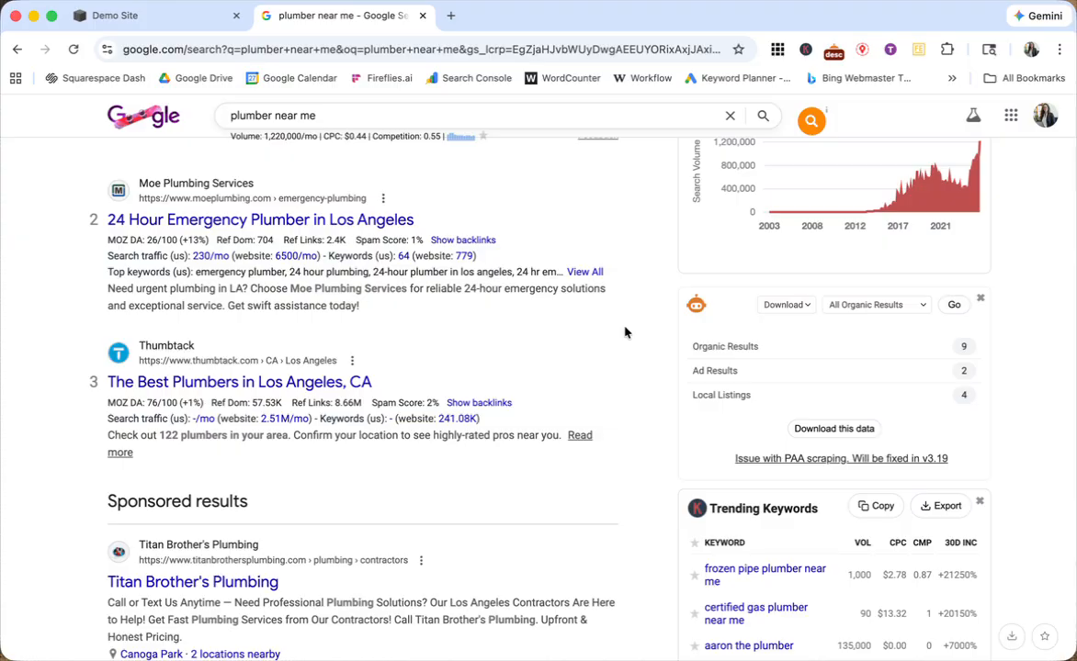
drag(416, 220, 335, 220)
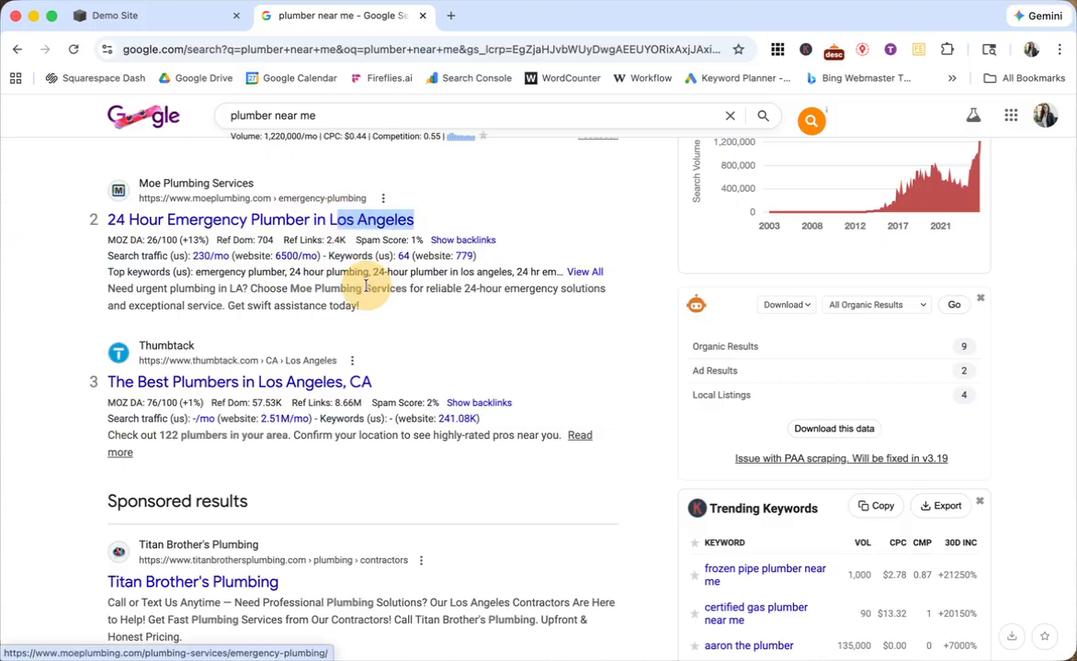
click(369, 287)
drag(384, 309, 284, 292)
click(406, 309)
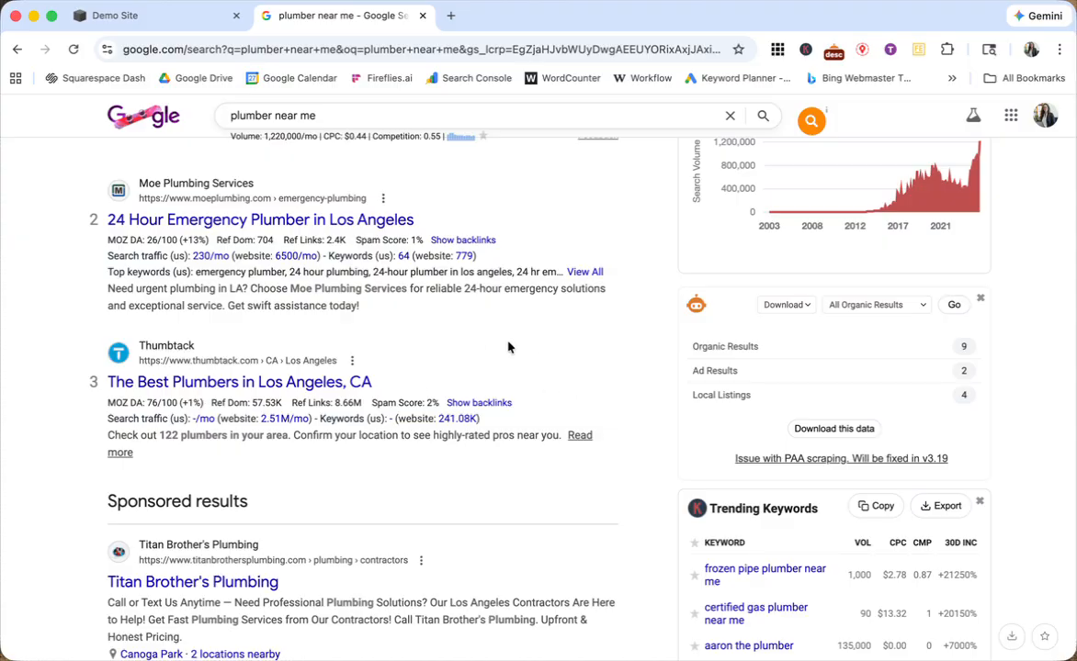
Return to the Squarespace demo site, search its settings for "seo" and open SEO Appearance.
click(175, 16)
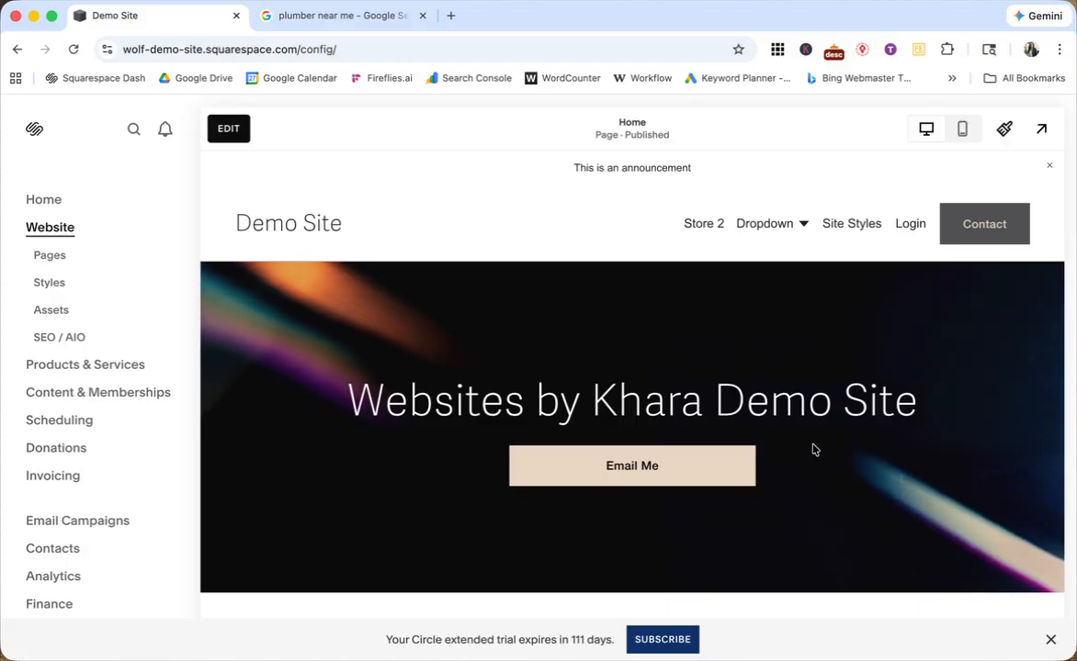
scroll(709, 406, down, 2)
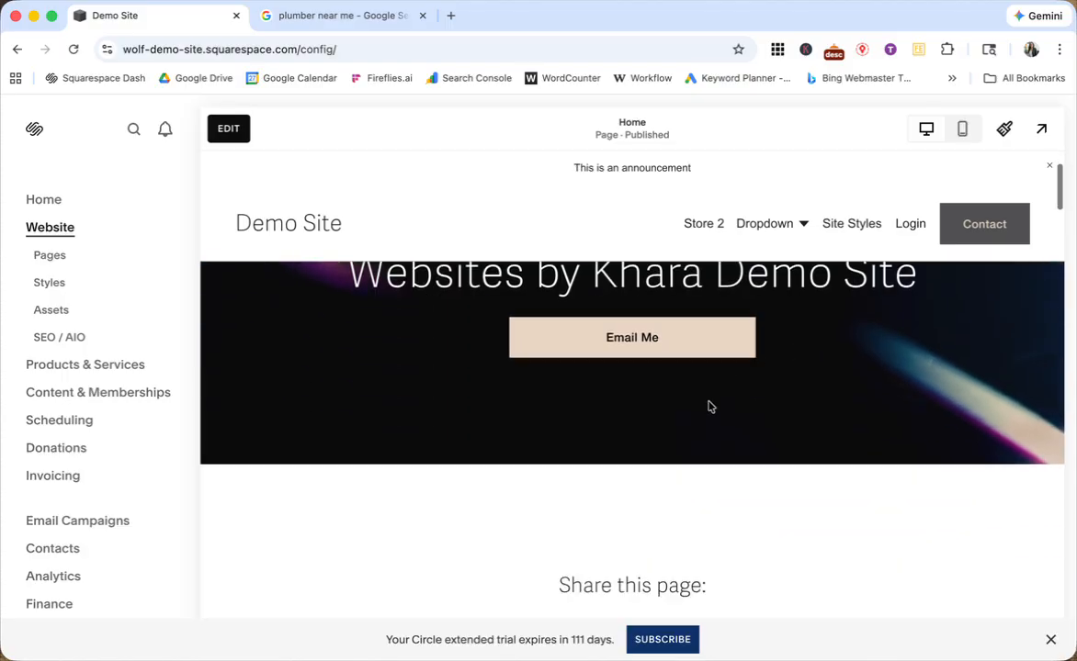
scroll(709, 406, down, 2)
scroll(709, 408, up, 4)
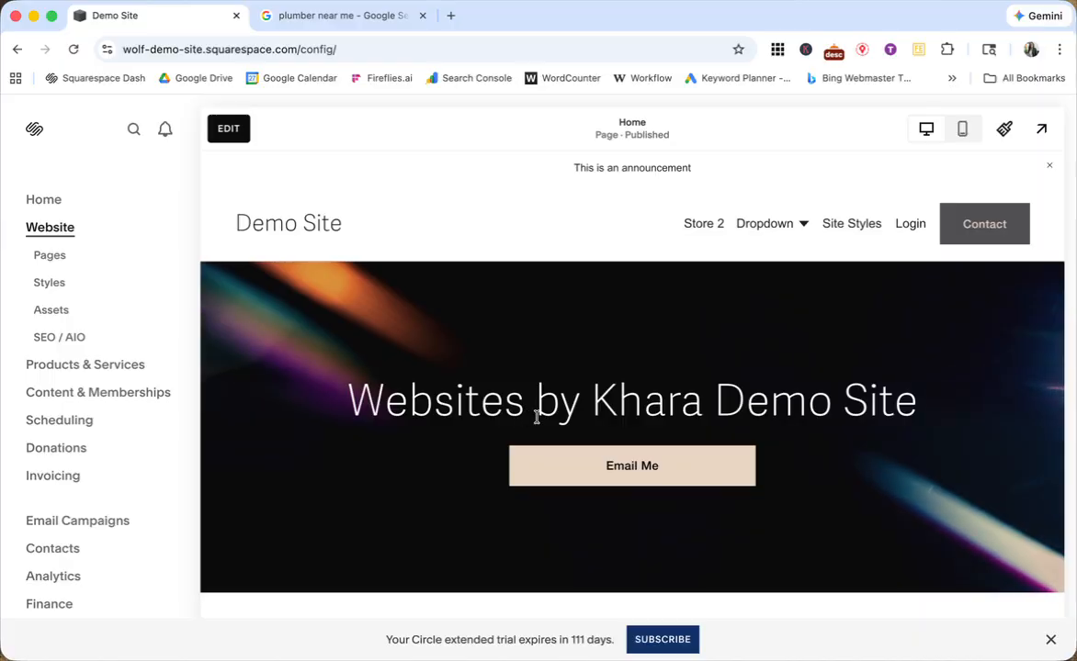
key(slash)
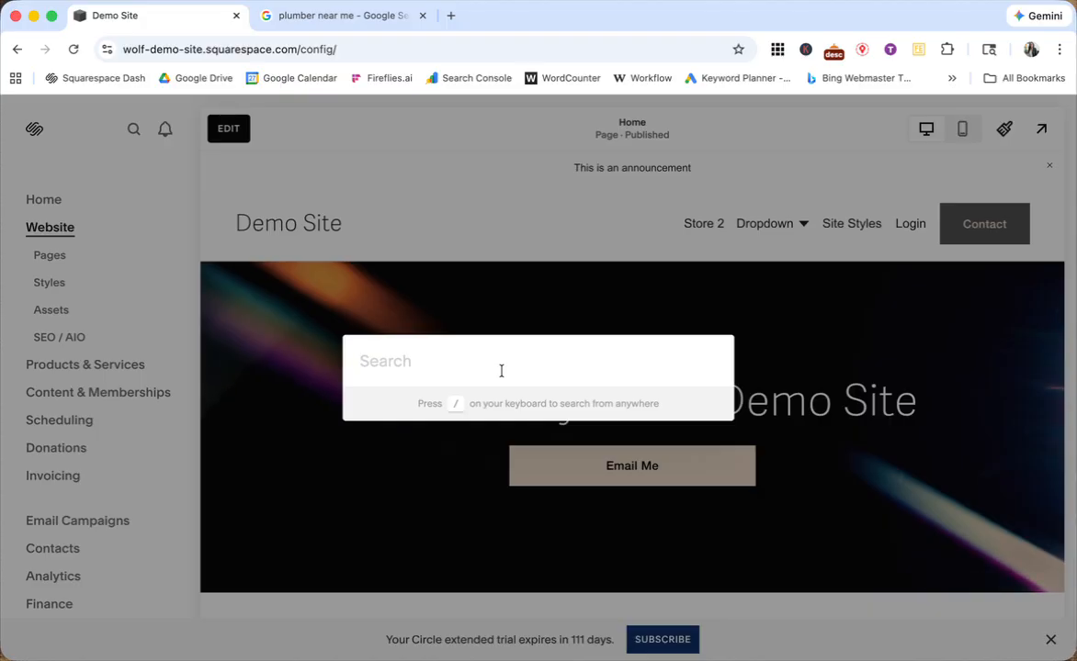
text(seo)
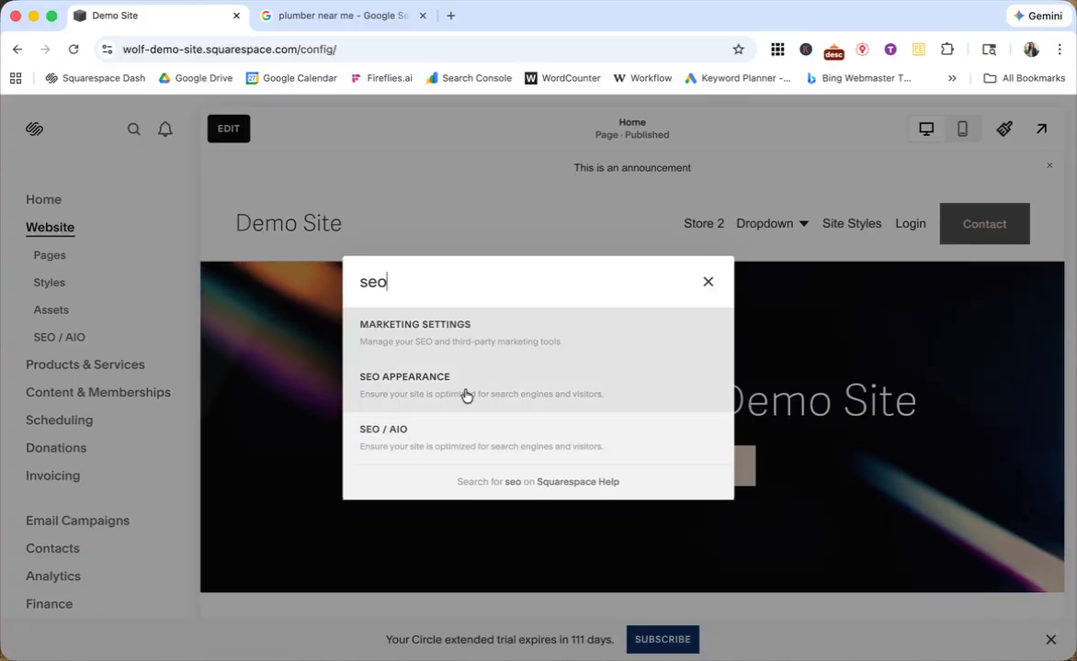
click(437, 384)
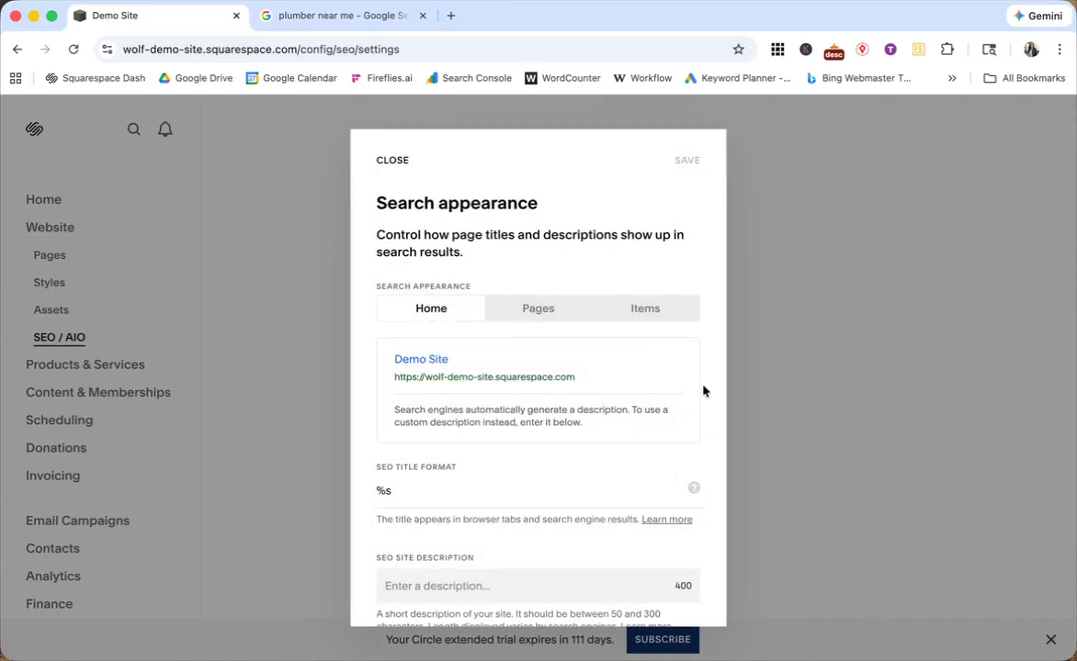
Examine the Home search appearance settings, including the SEO title format and the SEO site description.
double_click(415, 289)
scroll(446, 473, down, 1)
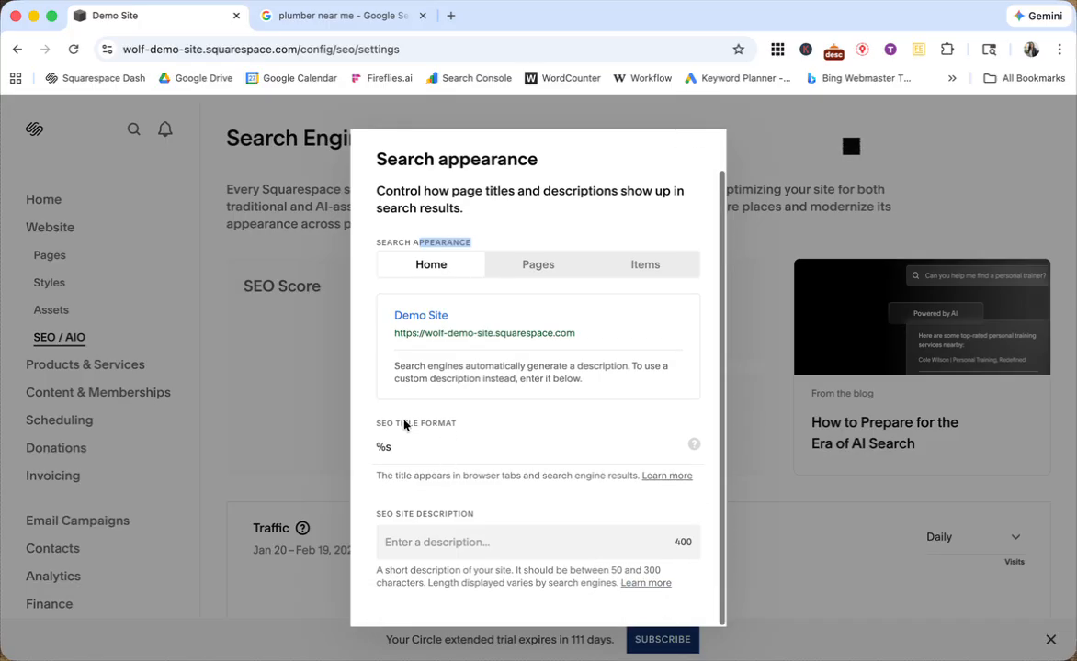
click(402, 451)
drag(372, 449, 409, 447)
click(413, 448)
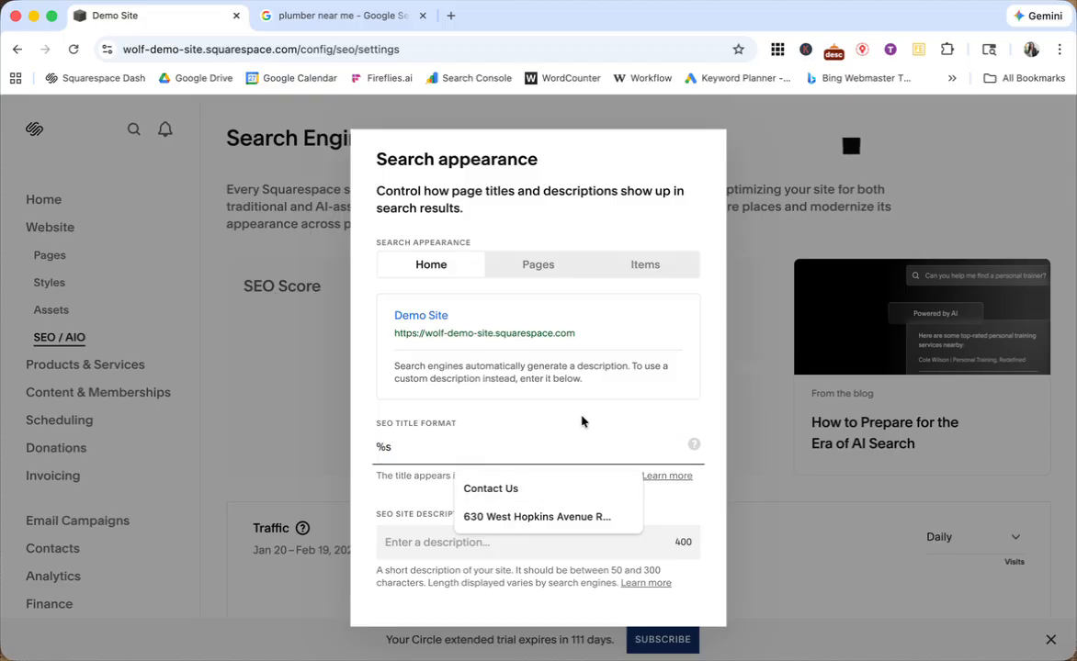
right_click(373, 448)
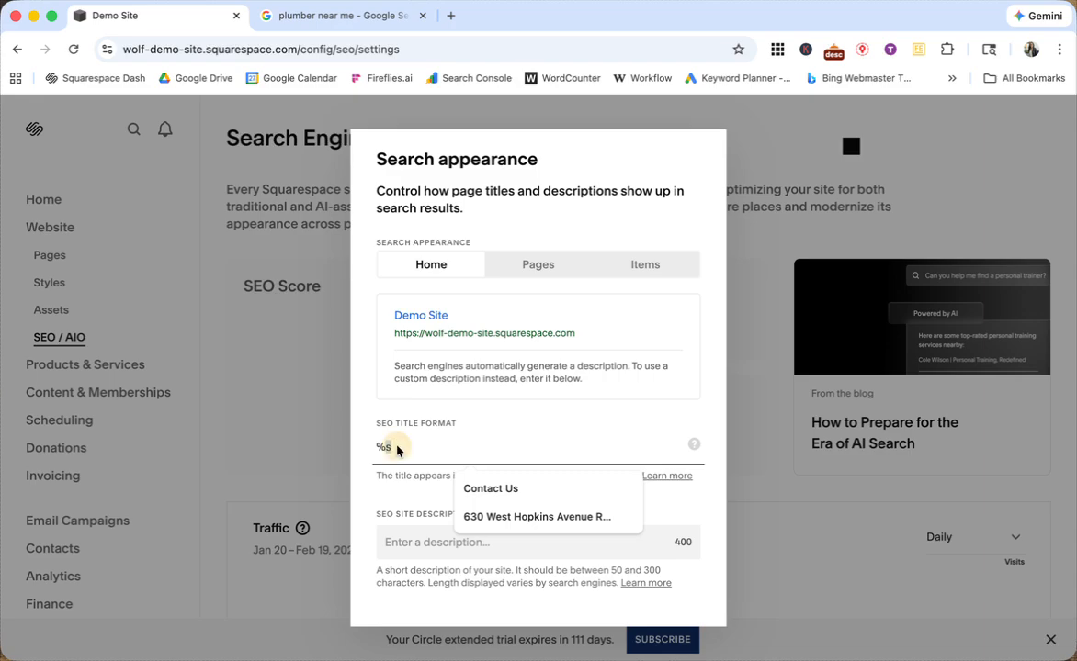
key(Escape)
click(398, 442)
double_click(384, 445)
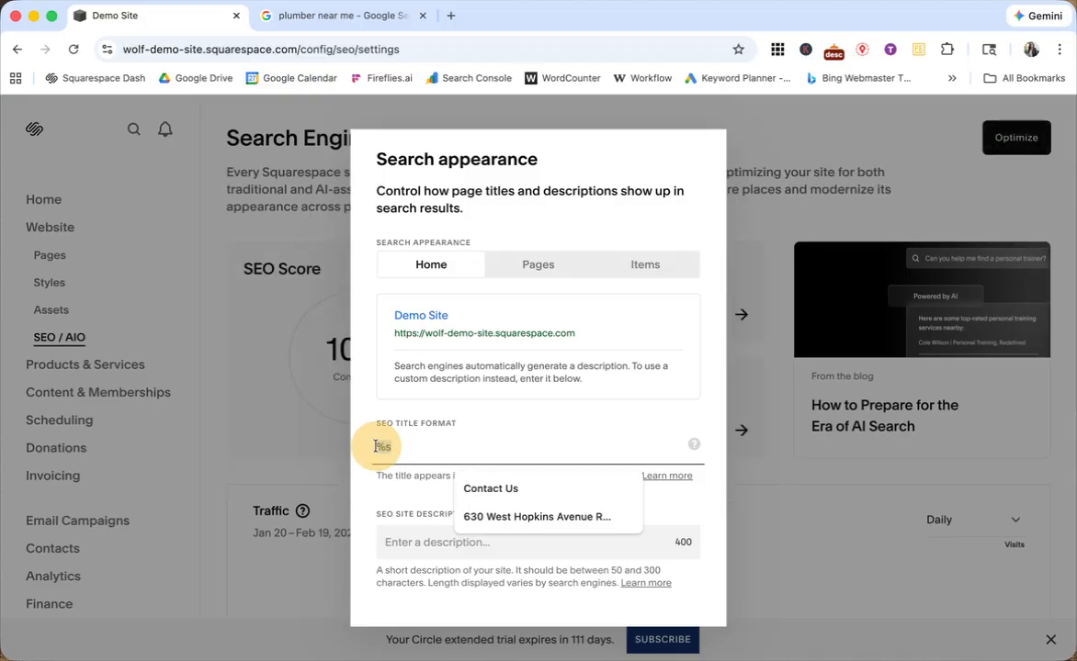
click(396, 498)
click(402, 540)
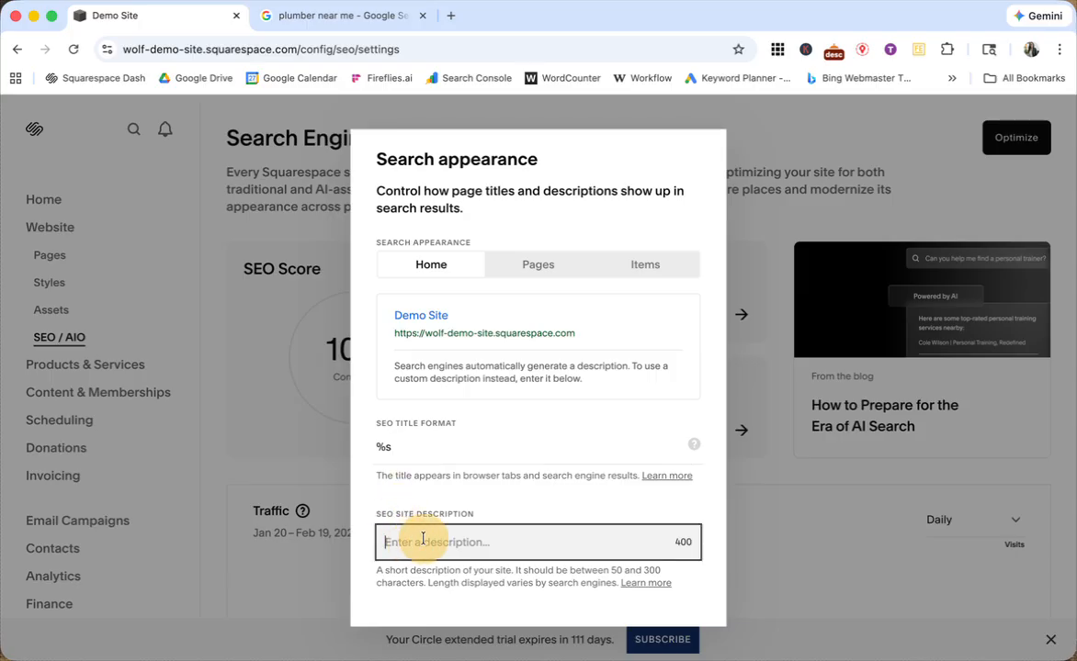
drag(381, 518, 442, 524)
click(414, 519)
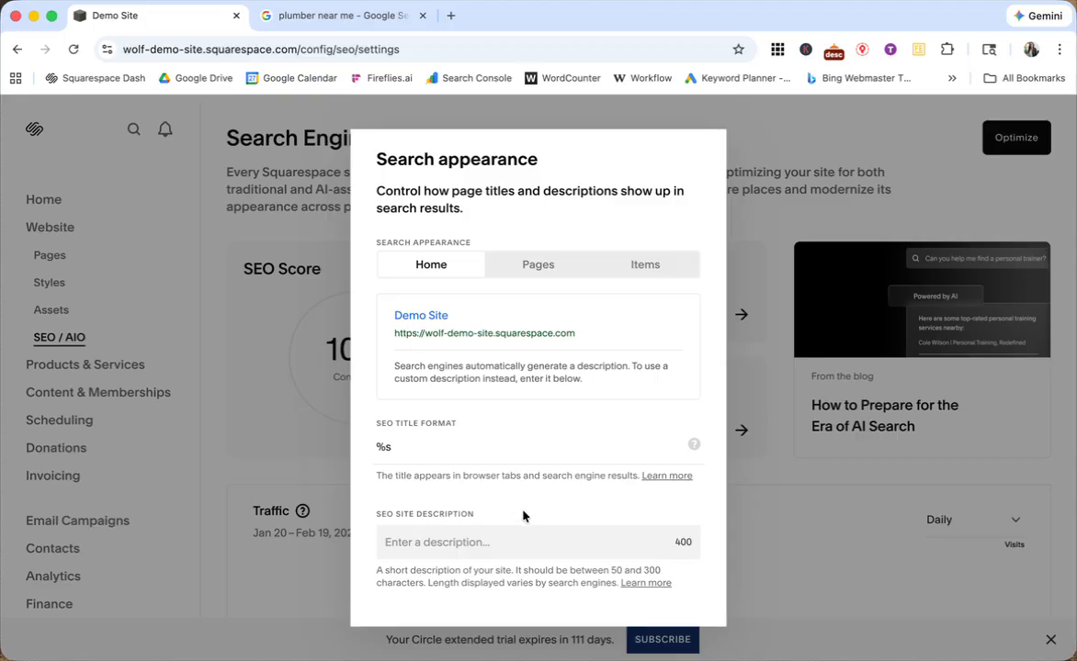
Examine the Pages SEO title format and compare it with the Thumbtack listing's title in the Google results.
click(536, 268)
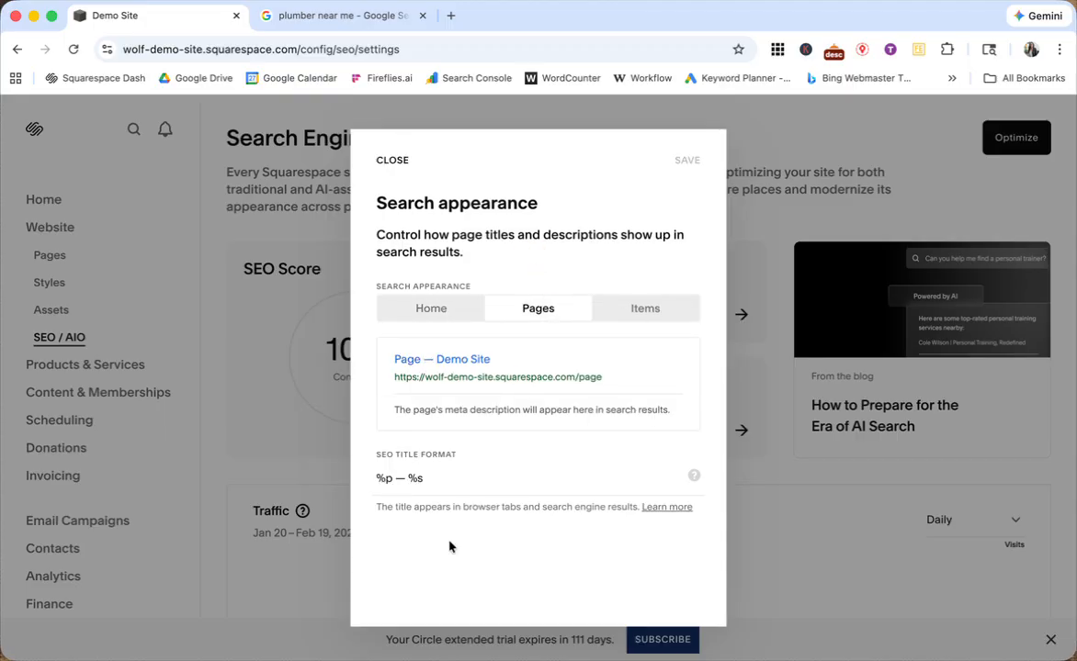
drag(390, 479, 374, 479)
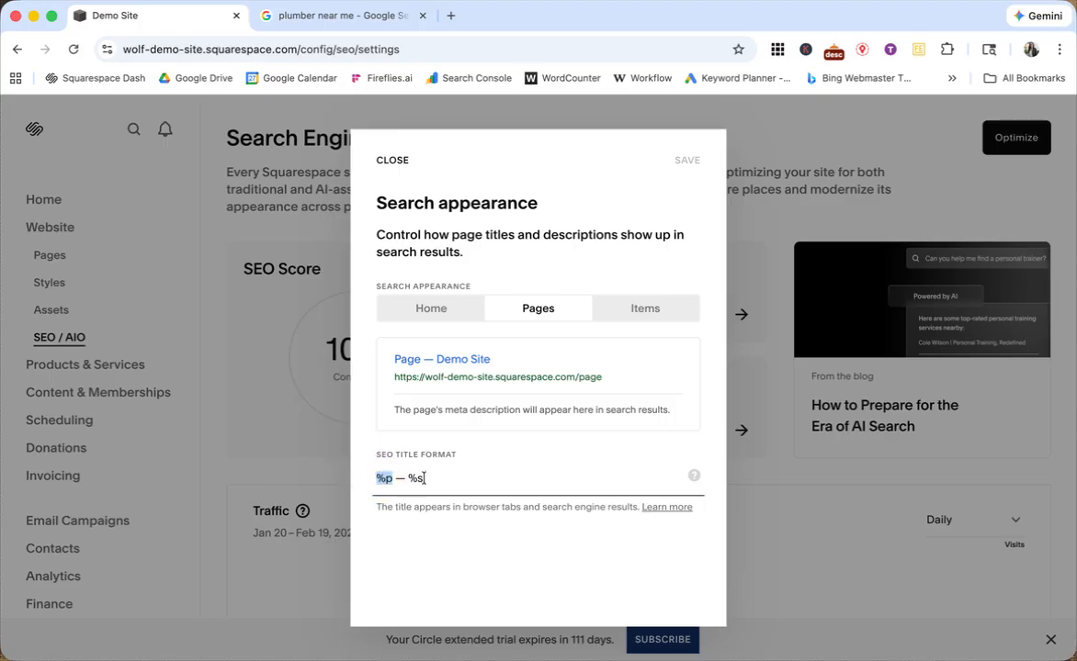
drag(407, 478, 440, 481)
click(365, 18)
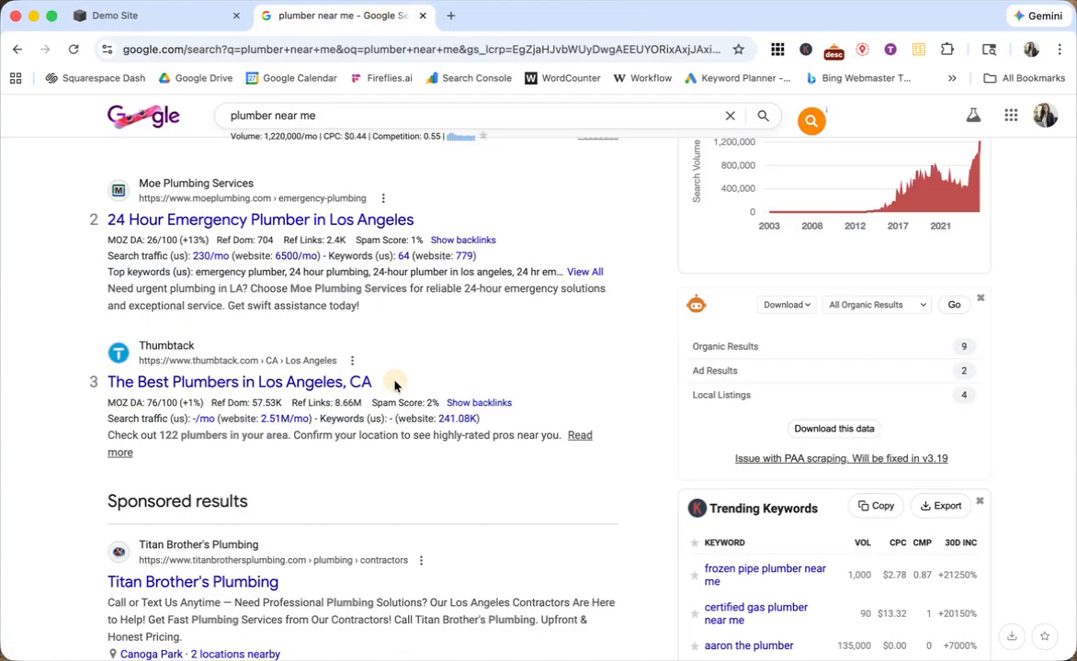
drag(373, 382, 222, 385)
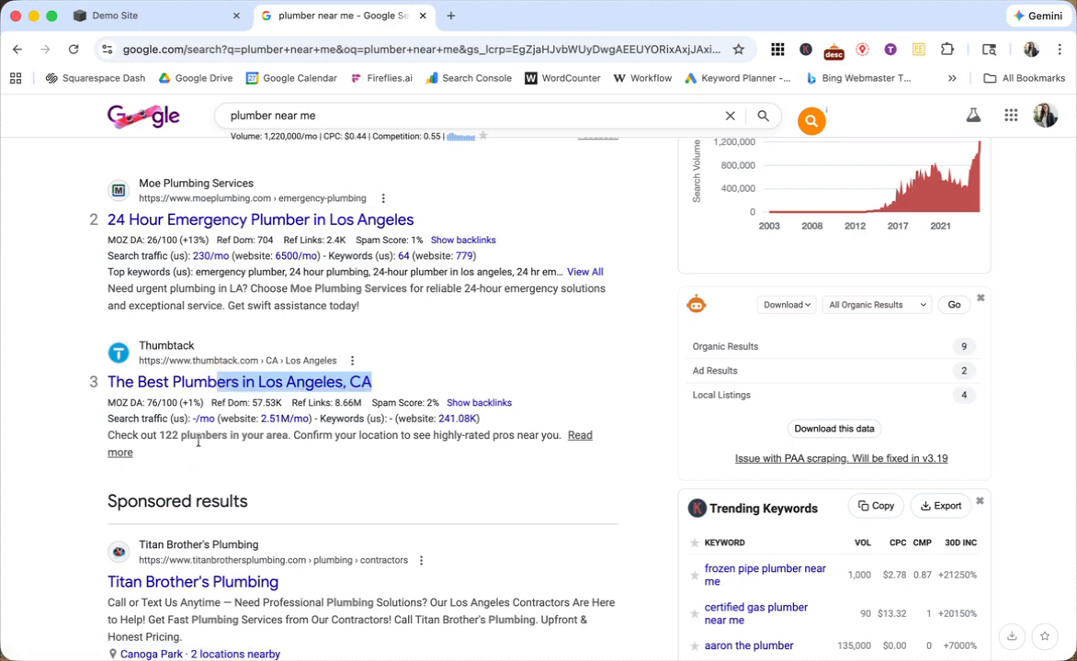
click(177, 18)
Try reducing the Pages SEO title format to %p by deleting the dash and %s, and undo the deletion.
click(459, 480)
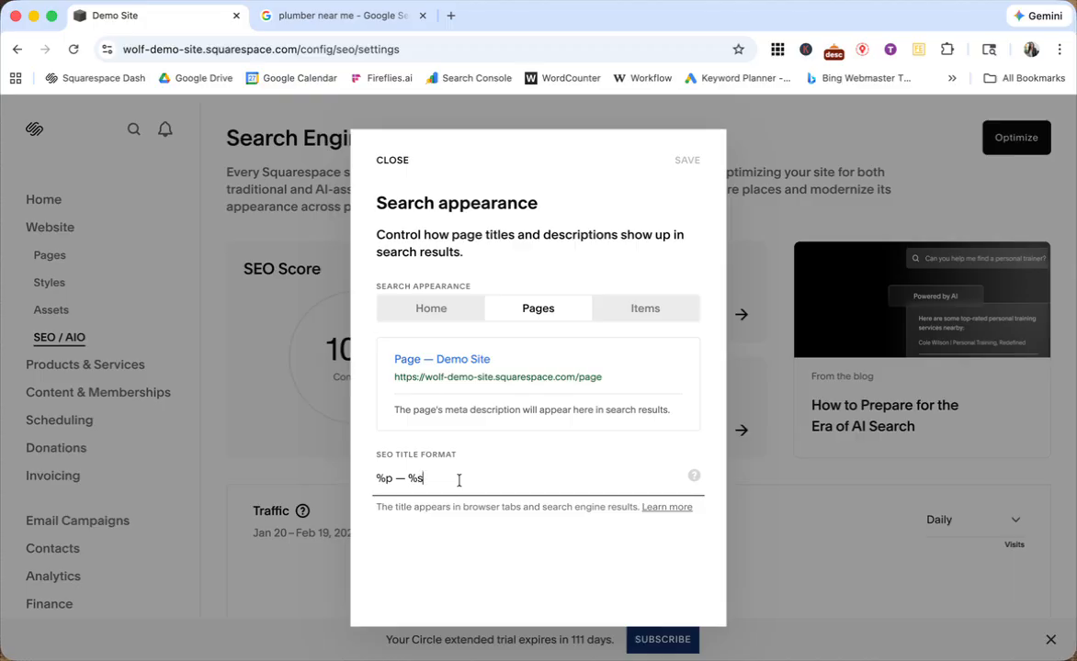
click(453, 476)
drag(375, 478, 426, 478)
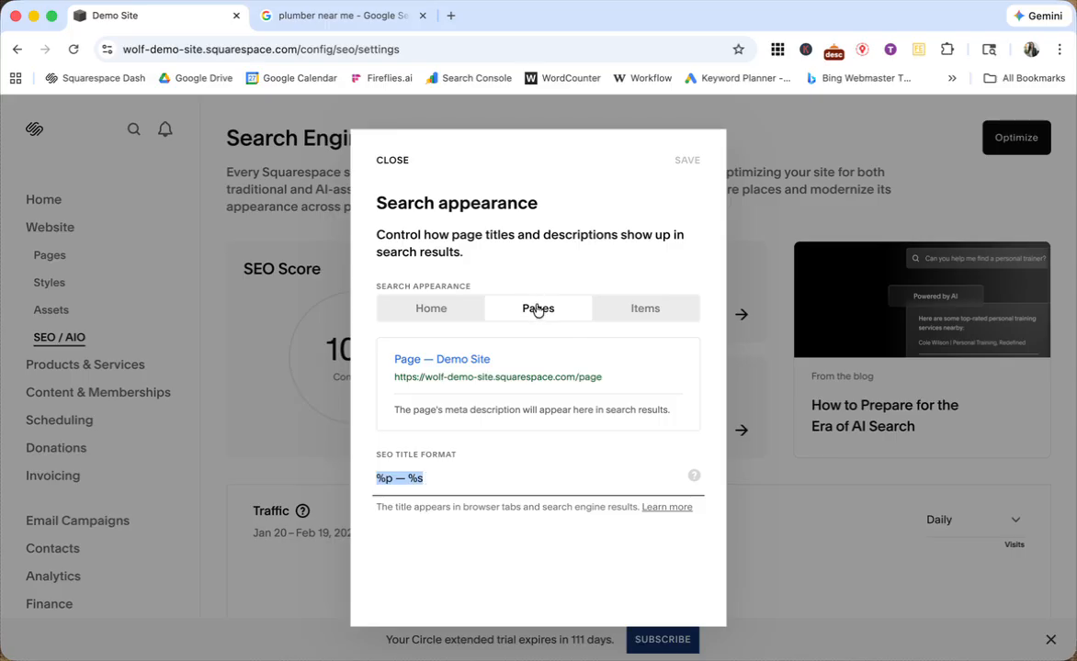
click(422, 474)
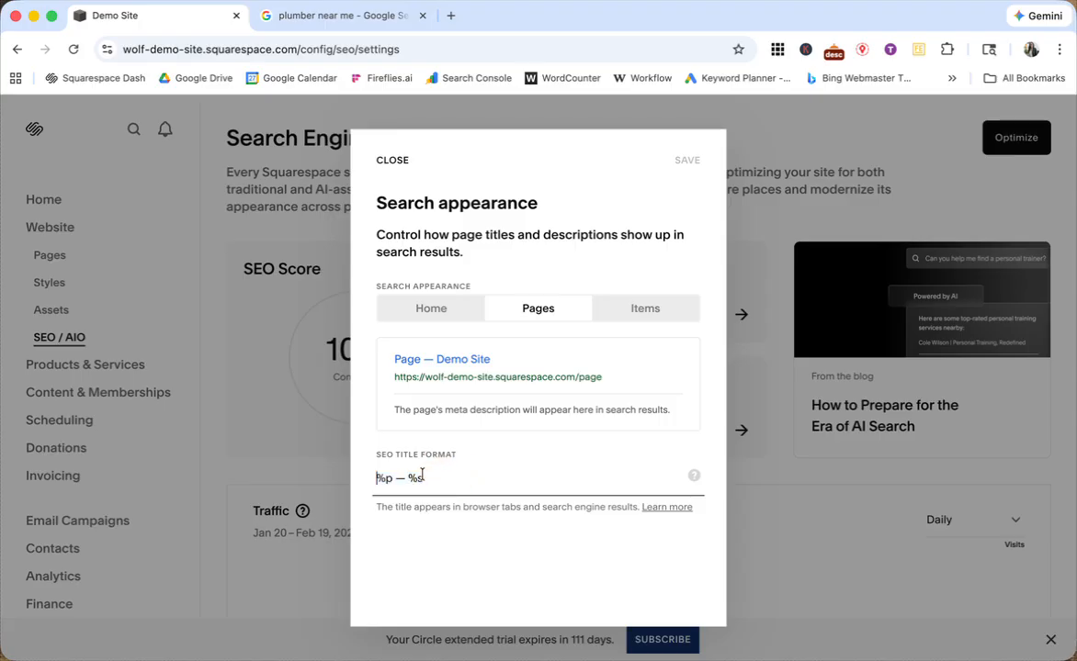
drag(405, 478, 484, 484)
click(481, 482)
drag(393, 479, 445, 480)
key(BackSpace)
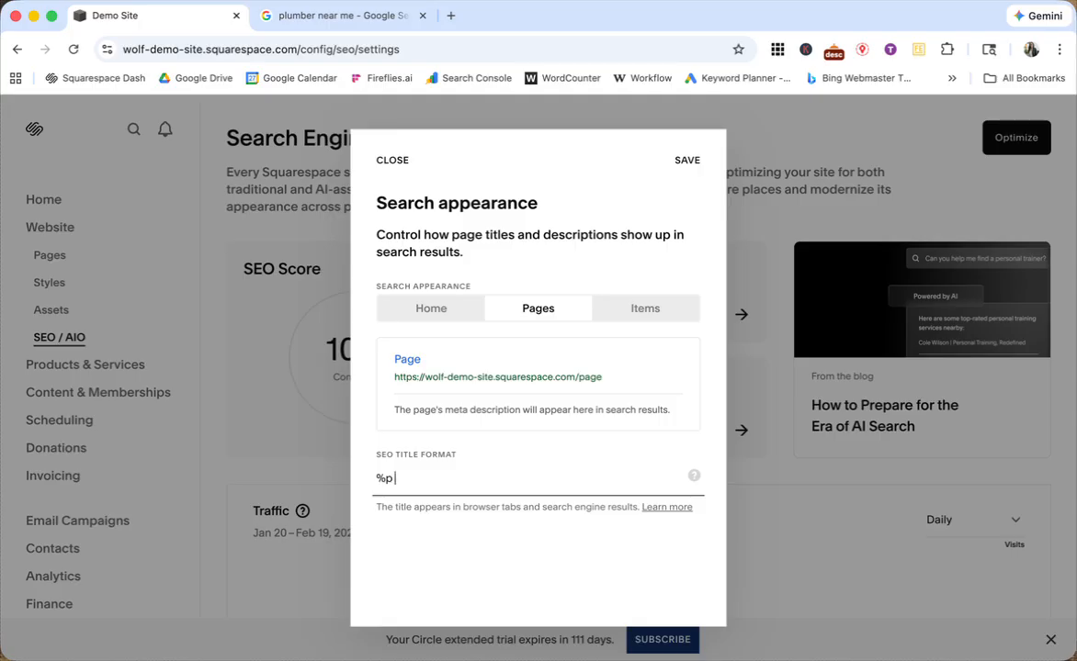
key(super+z)
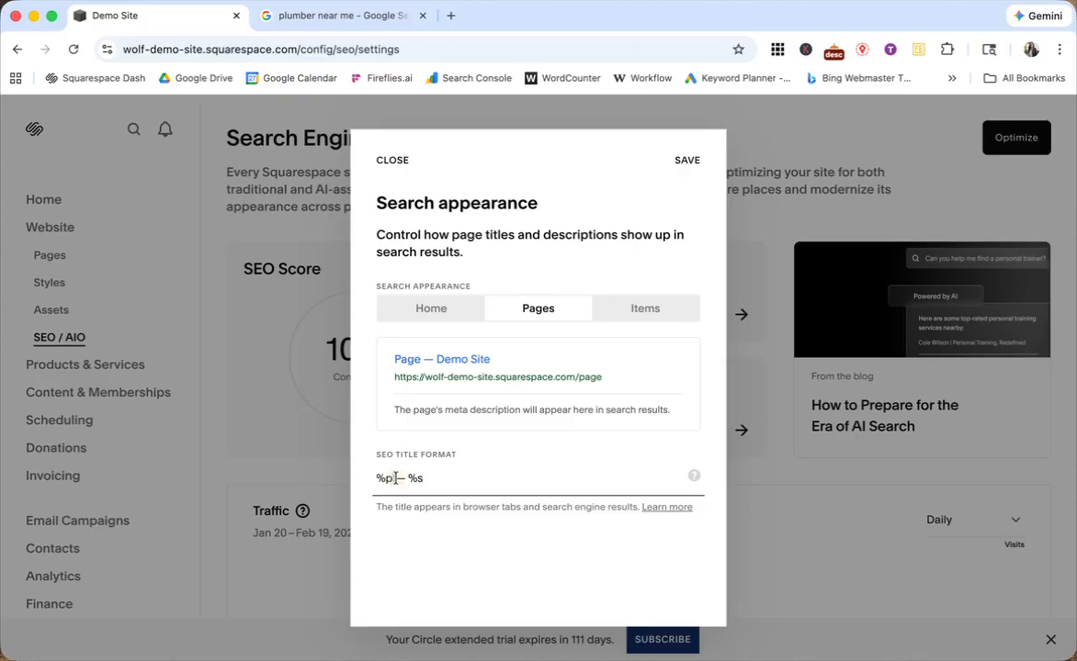
drag(424, 477, 379, 477)
Show the search appearance for Items and examine the item and site title variables in its SEO title format.
click(632, 308)
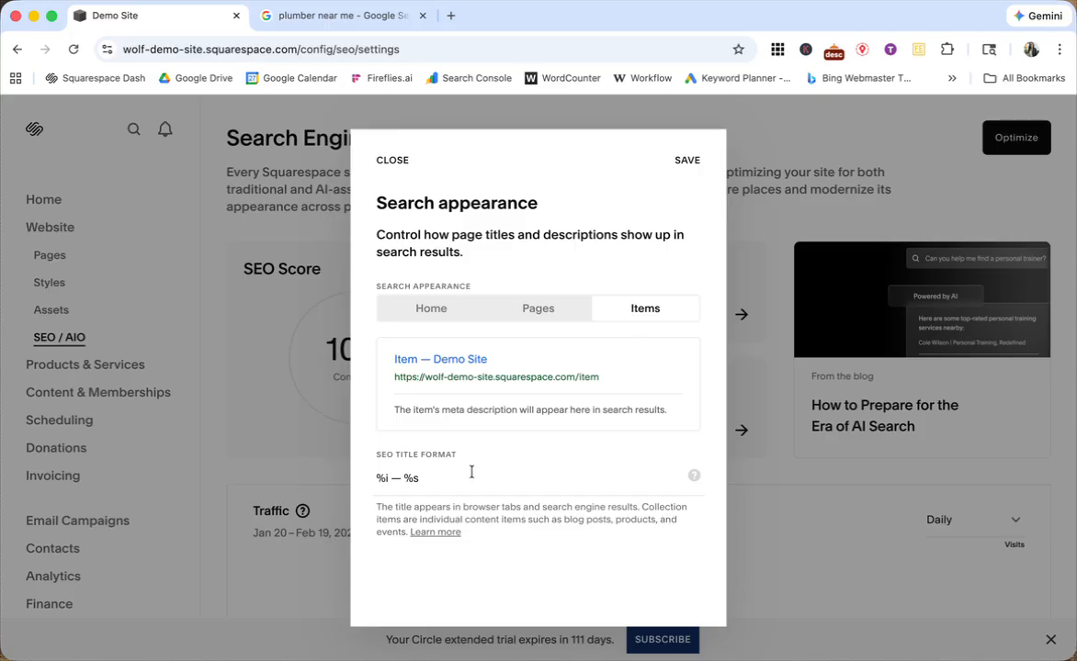
double_click(379, 478)
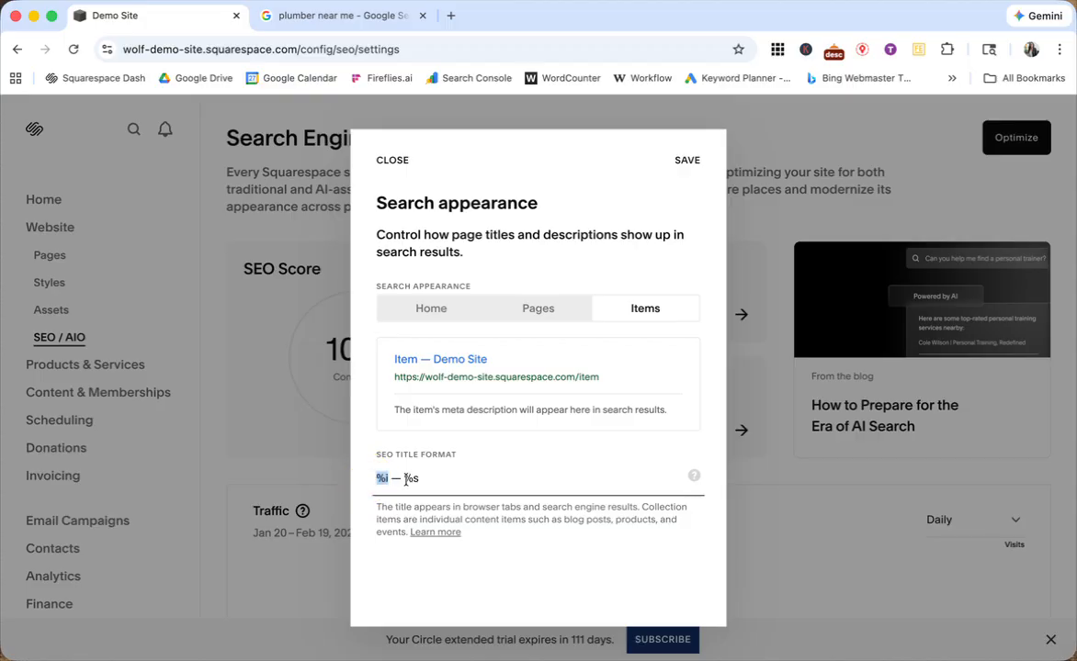
double_click(415, 477)
drag(392, 478, 489, 482)
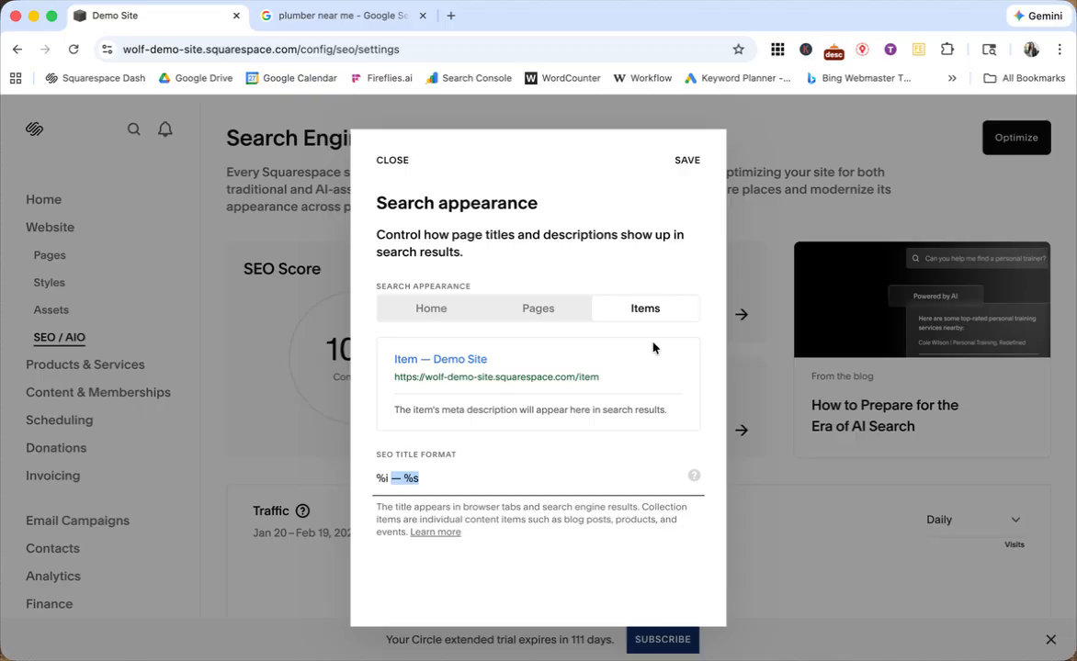
Review the search appearance for Home, Pages and Items once more, and close the settings without saving.
click(435, 308)
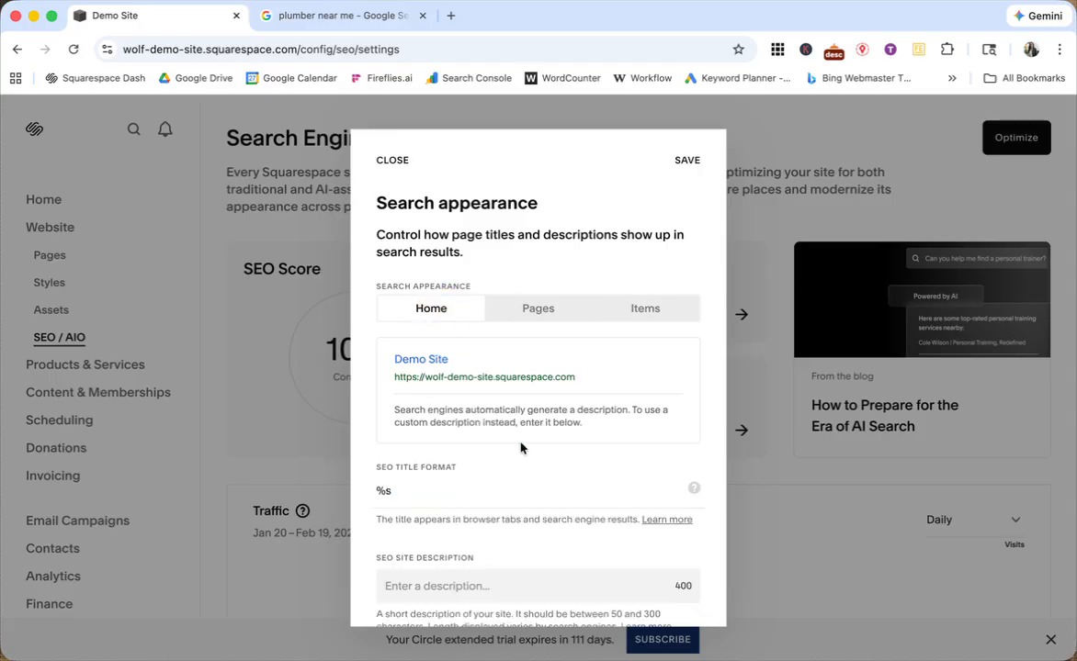
click(550, 310)
drag(432, 478, 376, 478)
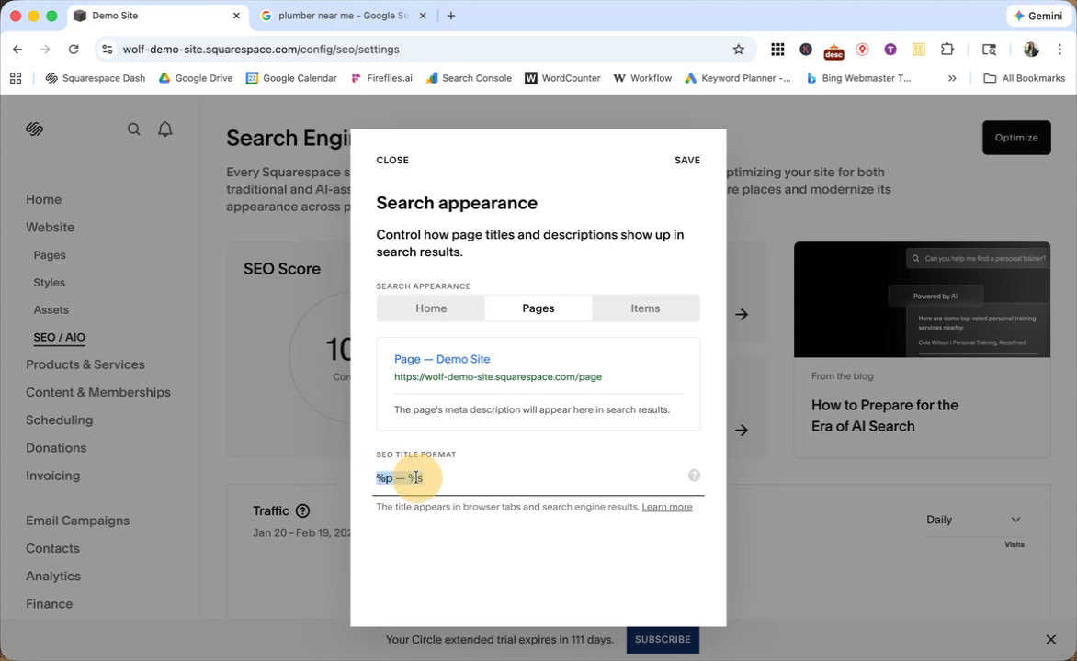
click(413, 478)
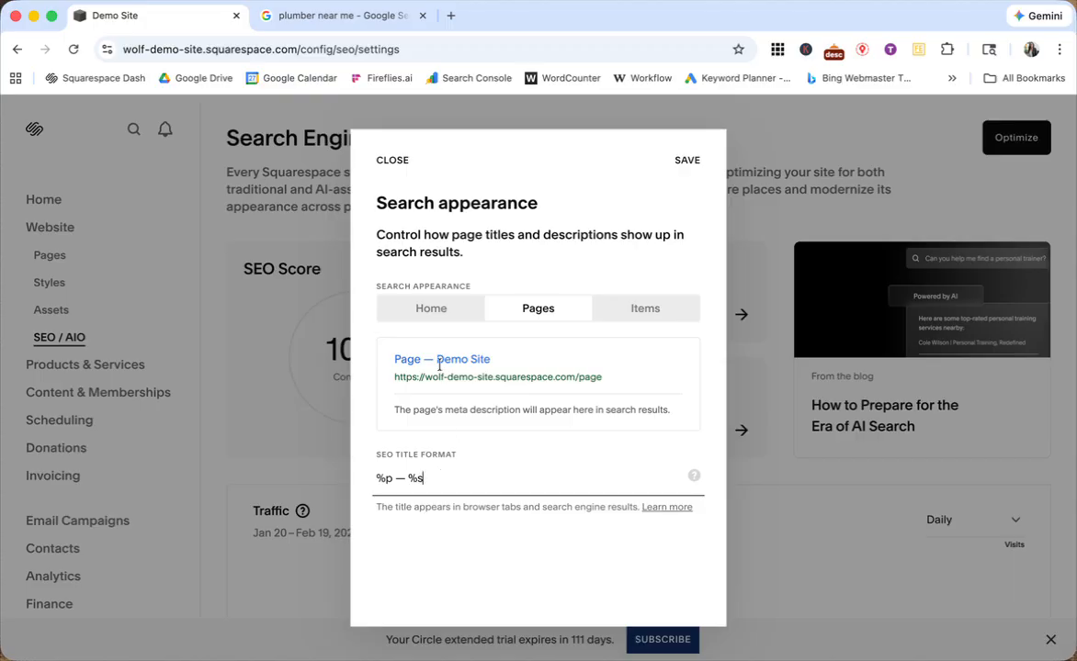
click(632, 312)
click(465, 310)
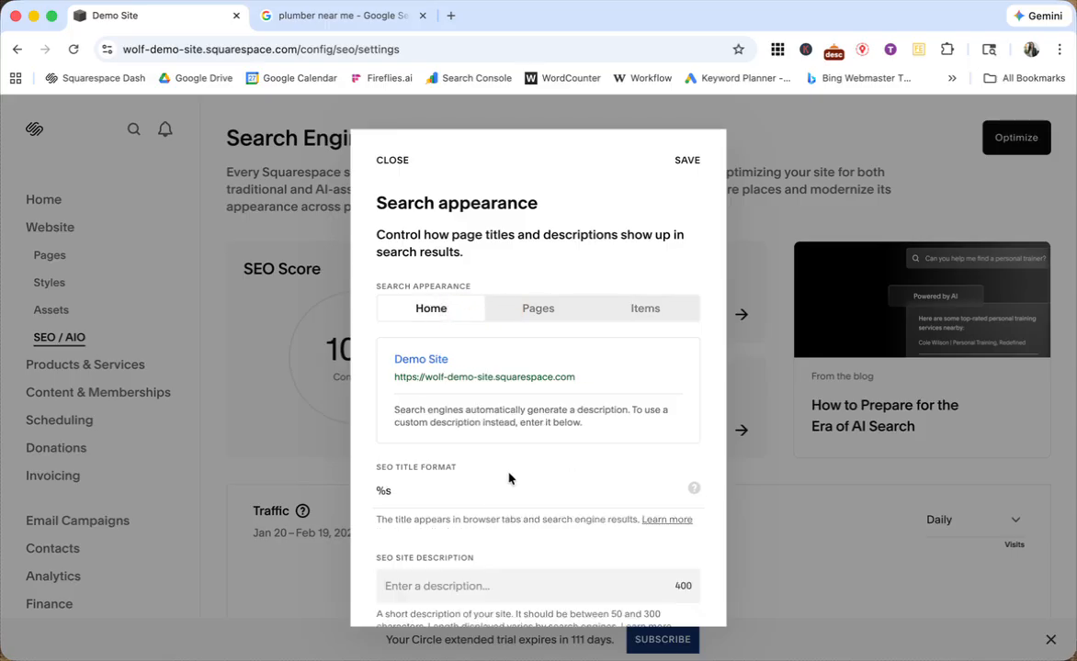
click(399, 162)
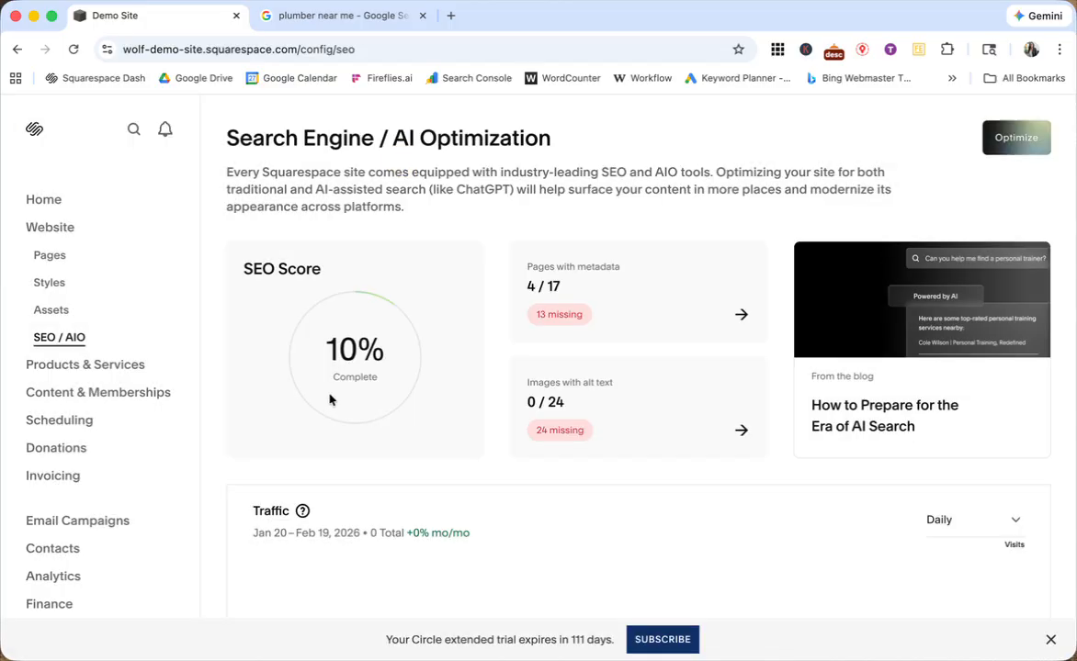
Open the home page's site header for editing and examine the site title field in its title and logo settings.
click(47, 255)
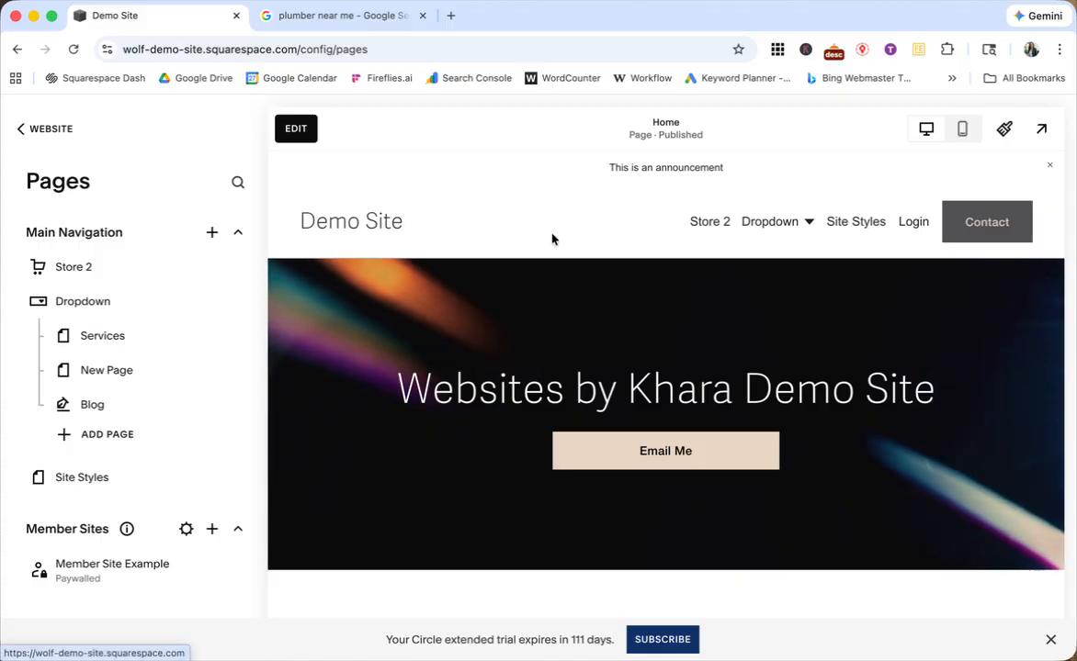
click(305, 134)
mouse_move(488, 197)
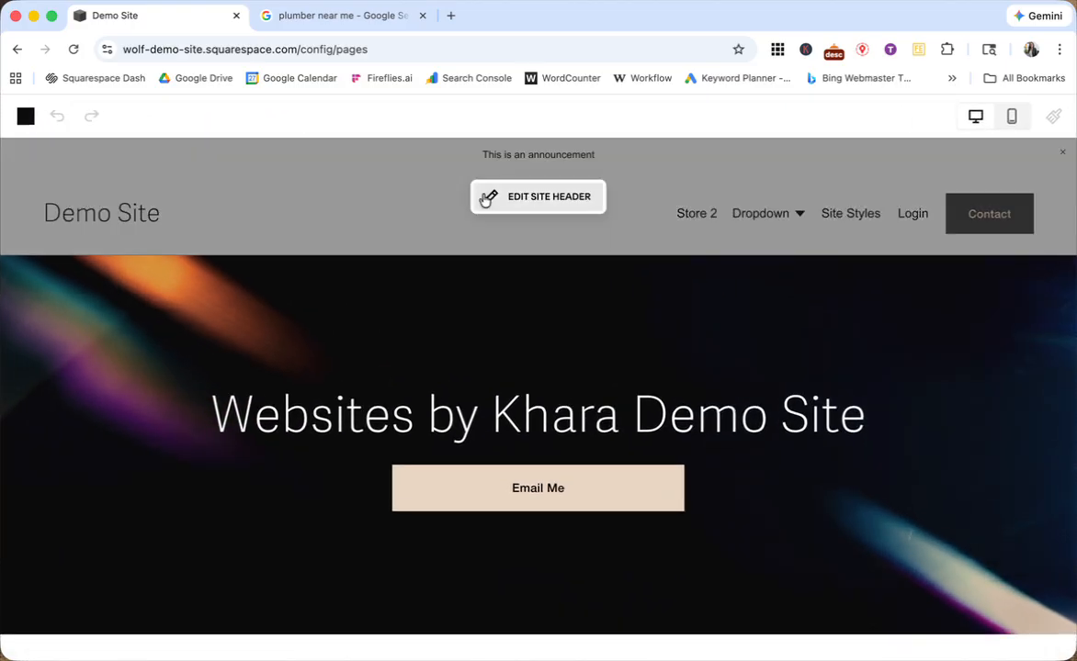
click(531, 206)
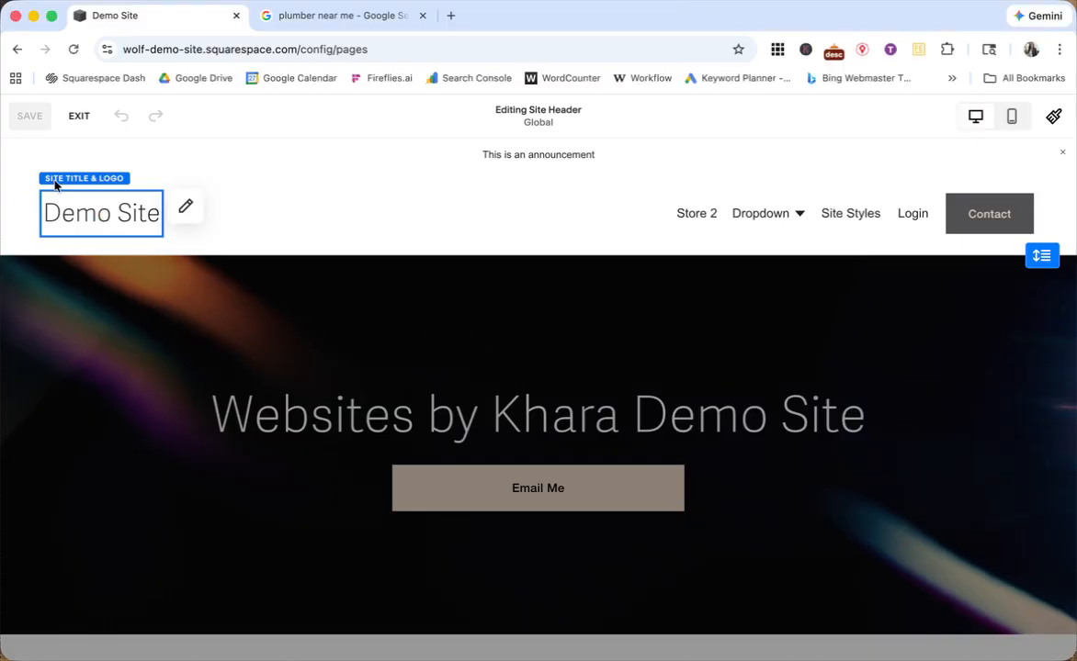
click(187, 210)
click(99, 344)
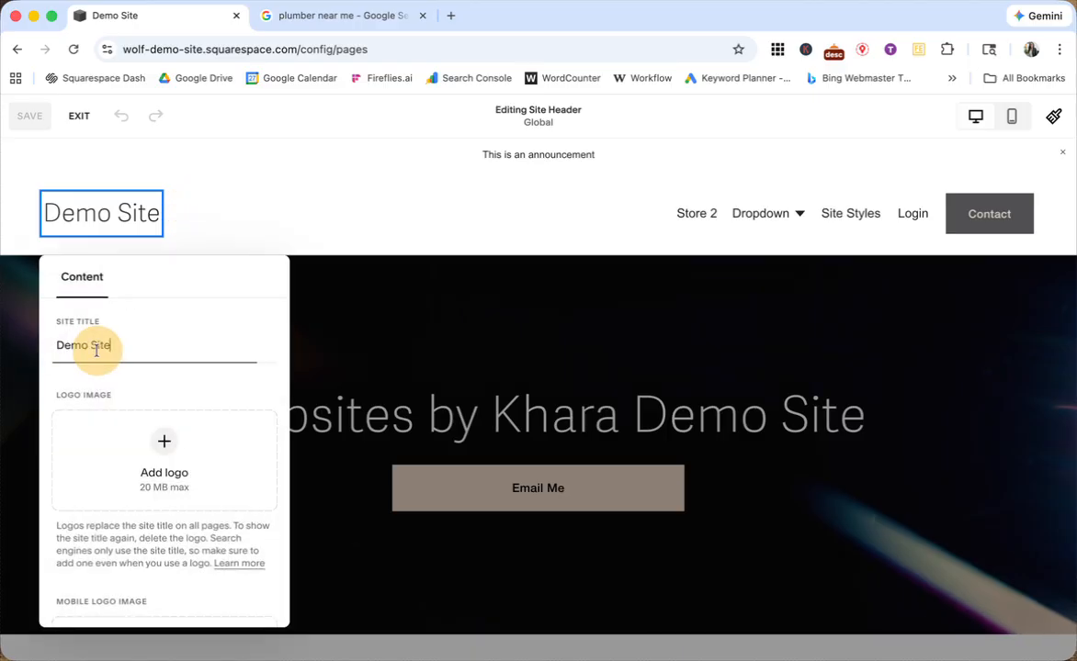
drag(111, 344, 43, 349)
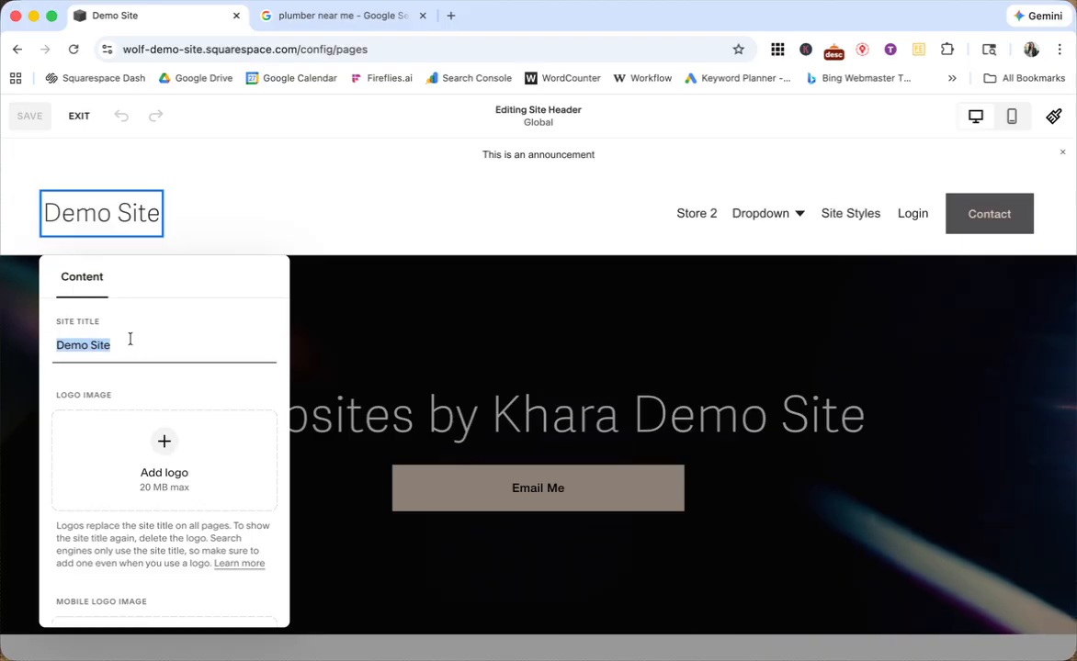
click(66, 343)
click(62, 345)
drag(63, 345, 108, 344)
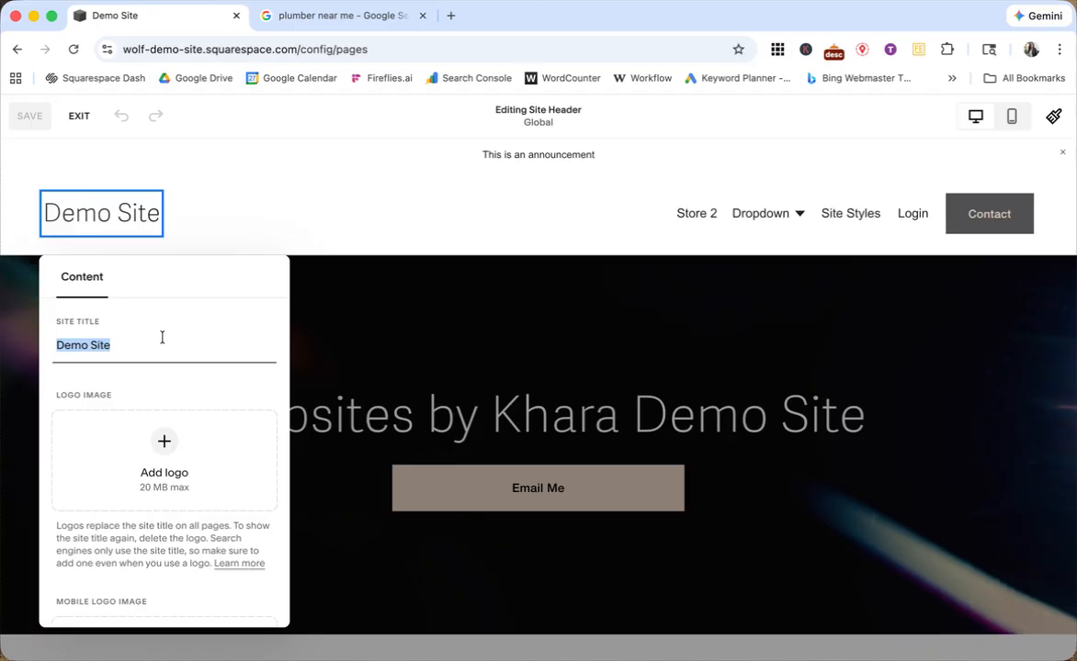
Review the header's site title and logo settings once more, and leave the header editor without changes.
click(69, 226)
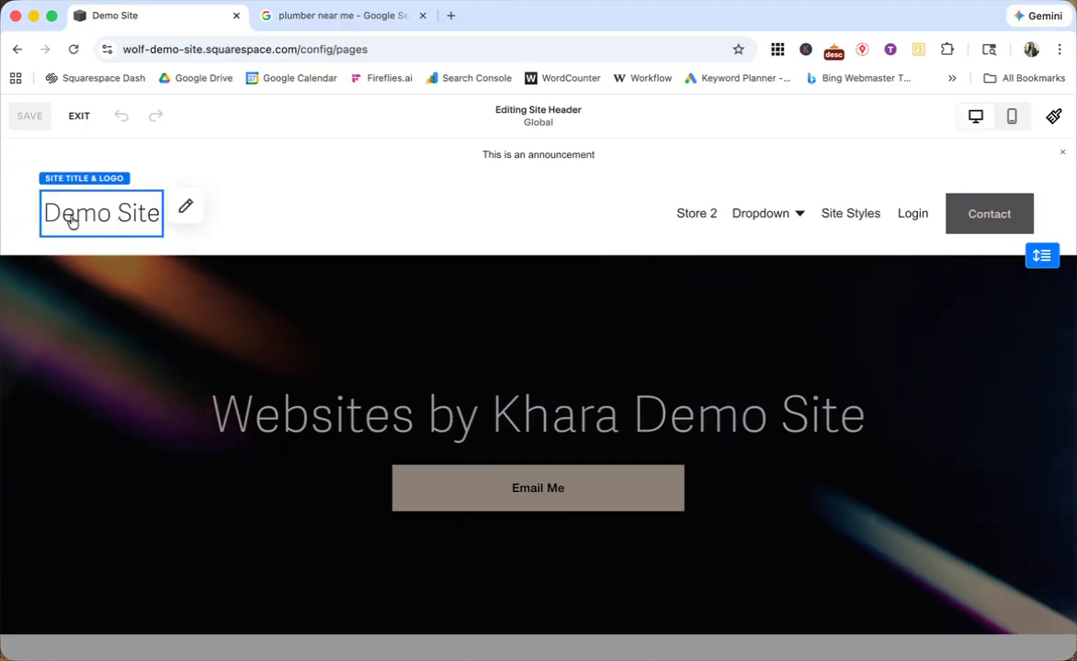
click(188, 211)
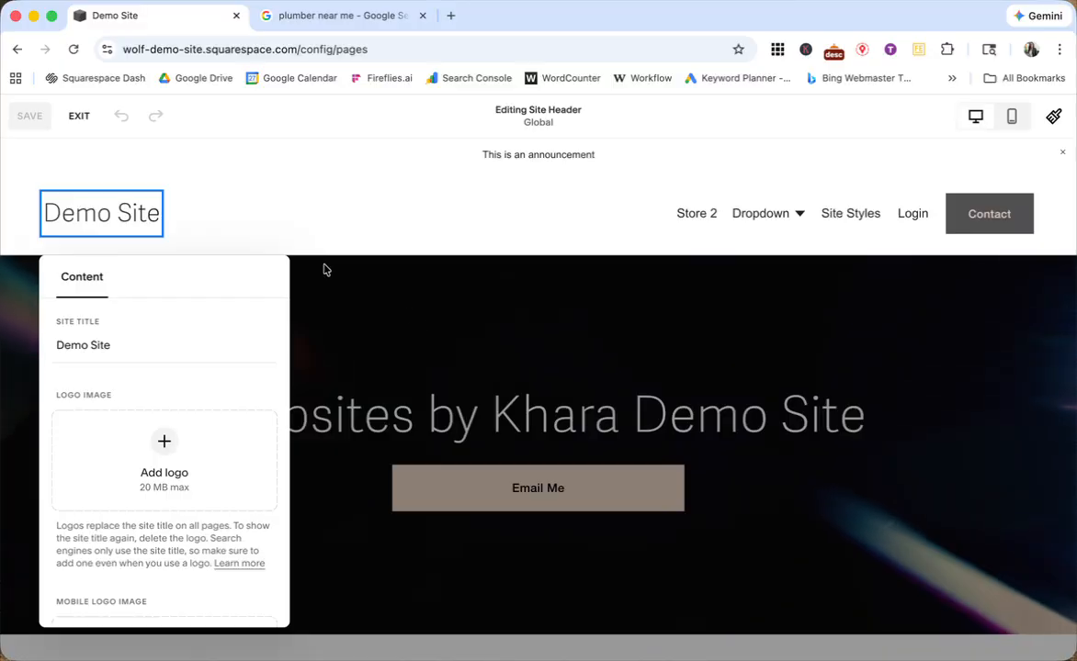
click(87, 220)
click(101, 217)
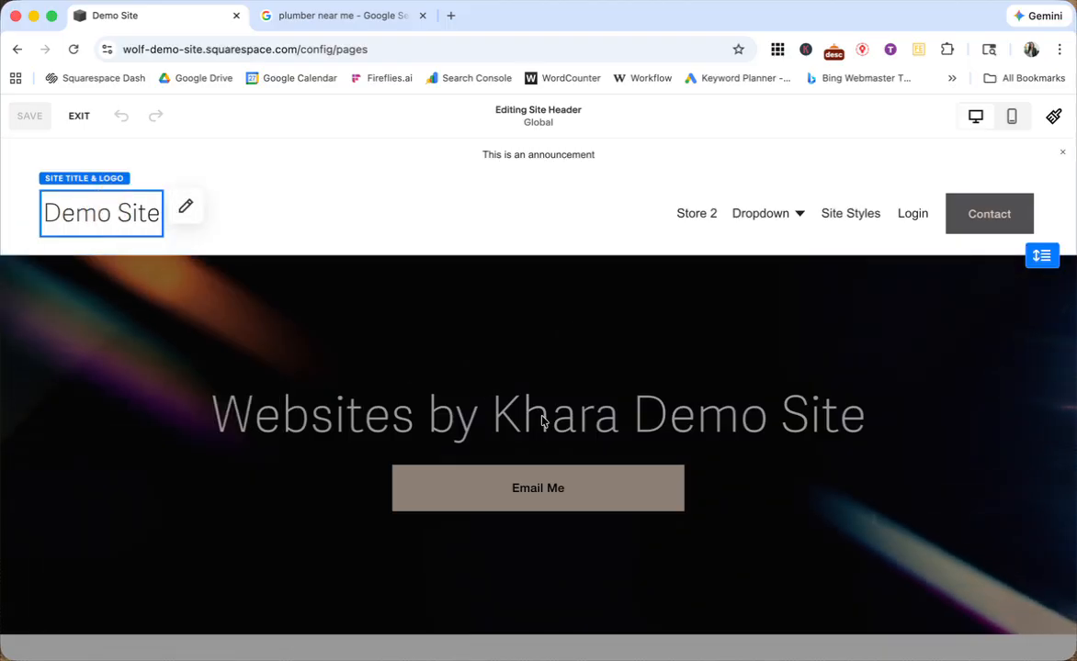
click(79, 116)
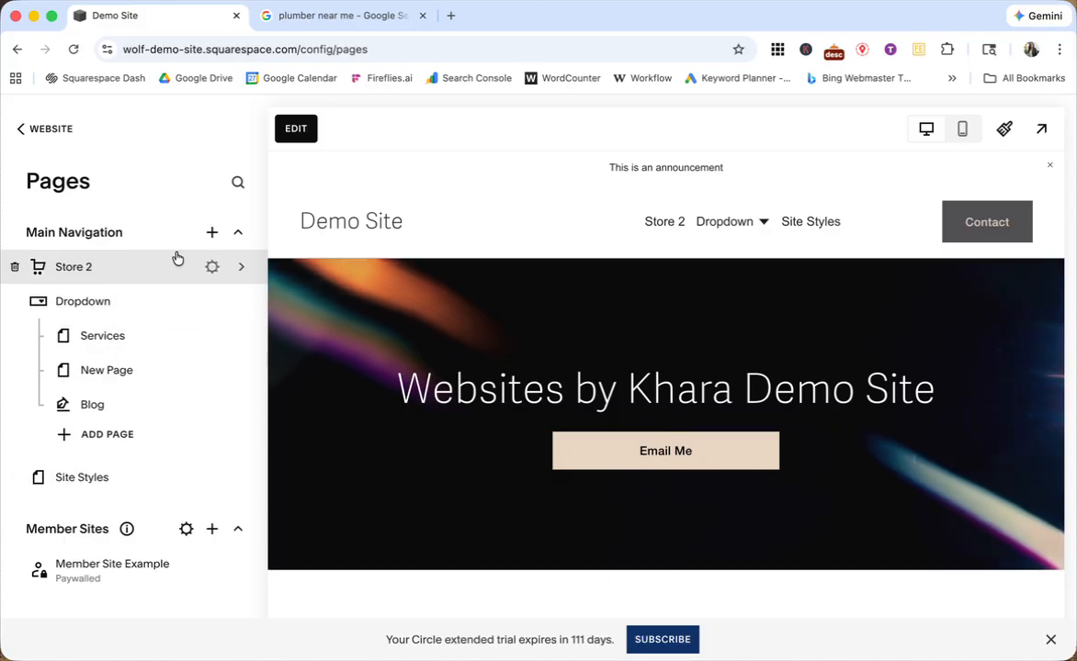
Open the page settings of the Services page and examine its page title.
scroll(144, 413, down, 4)
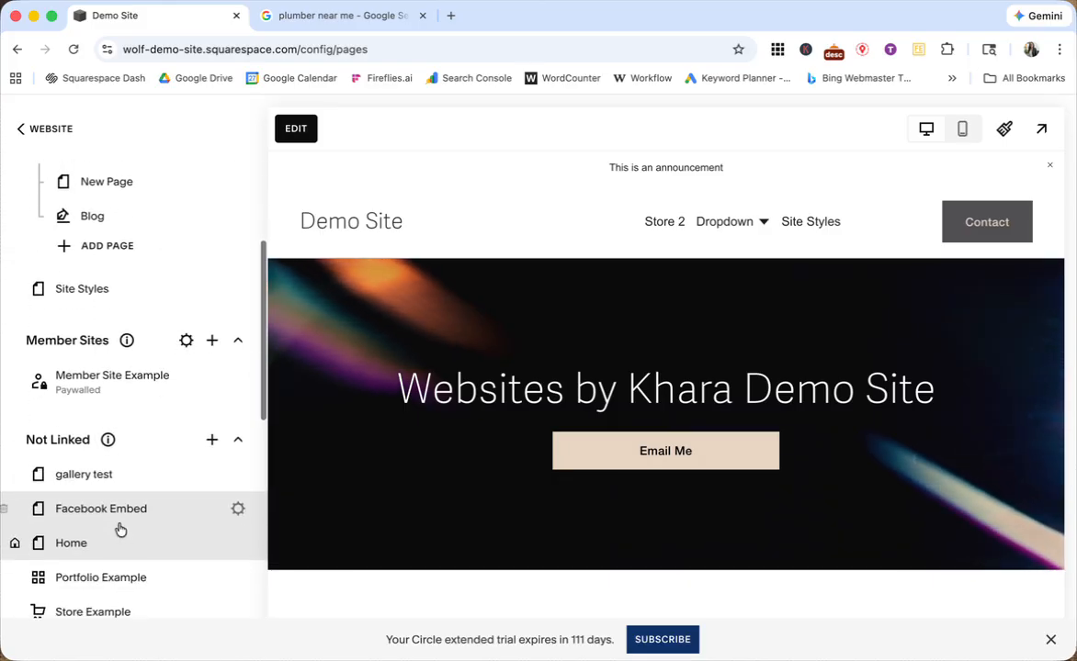
scroll(120, 459, up, 6)
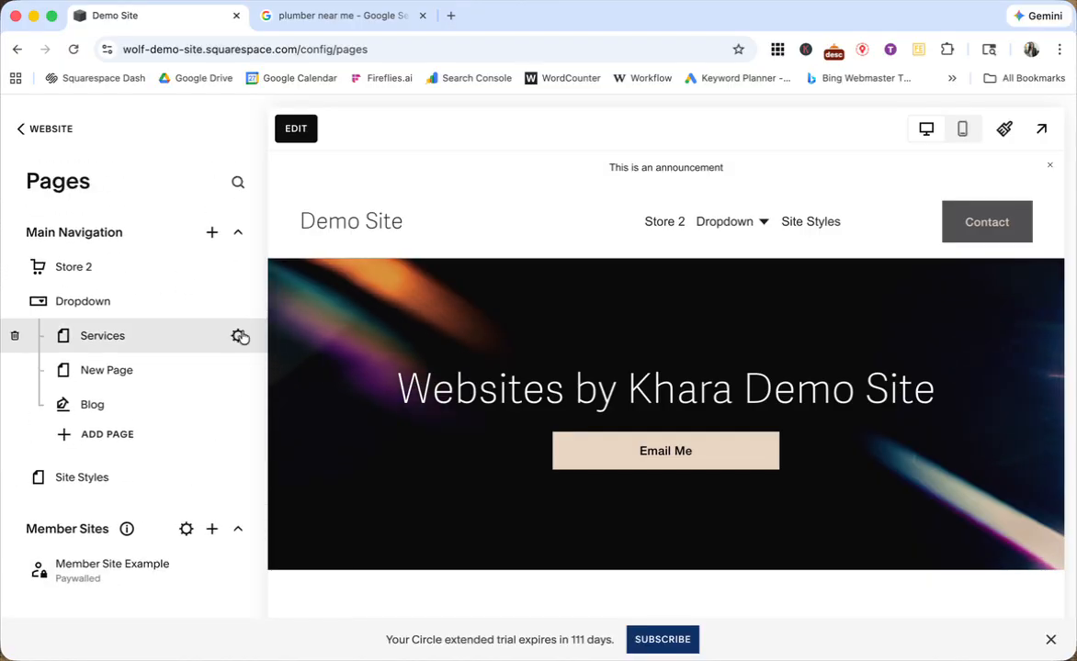
click(239, 337)
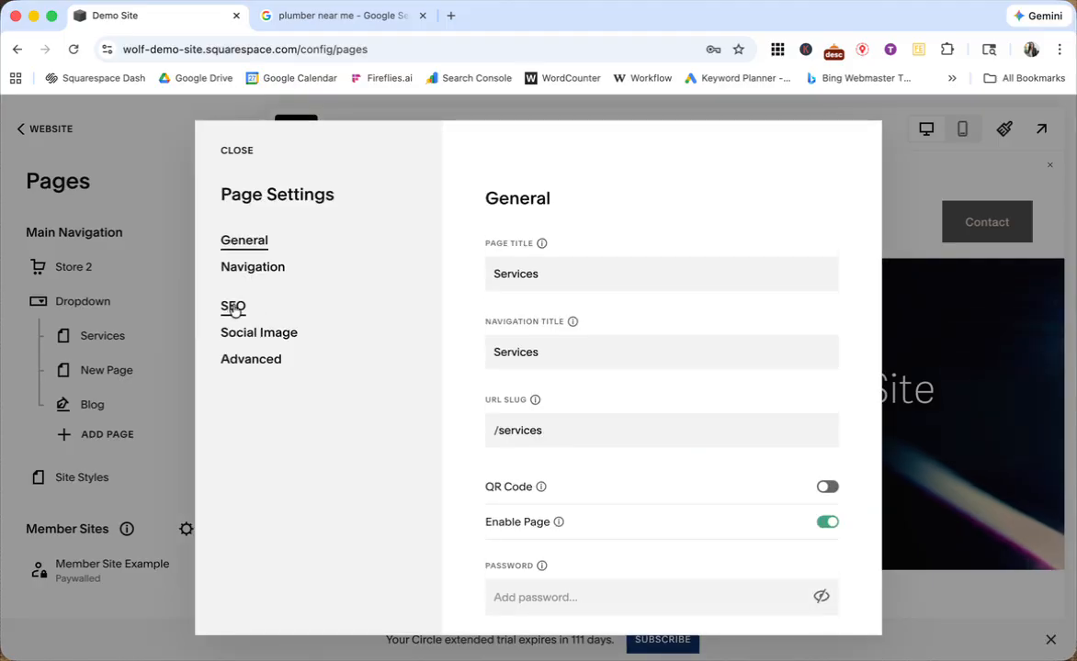
mouse_move(533, 244)
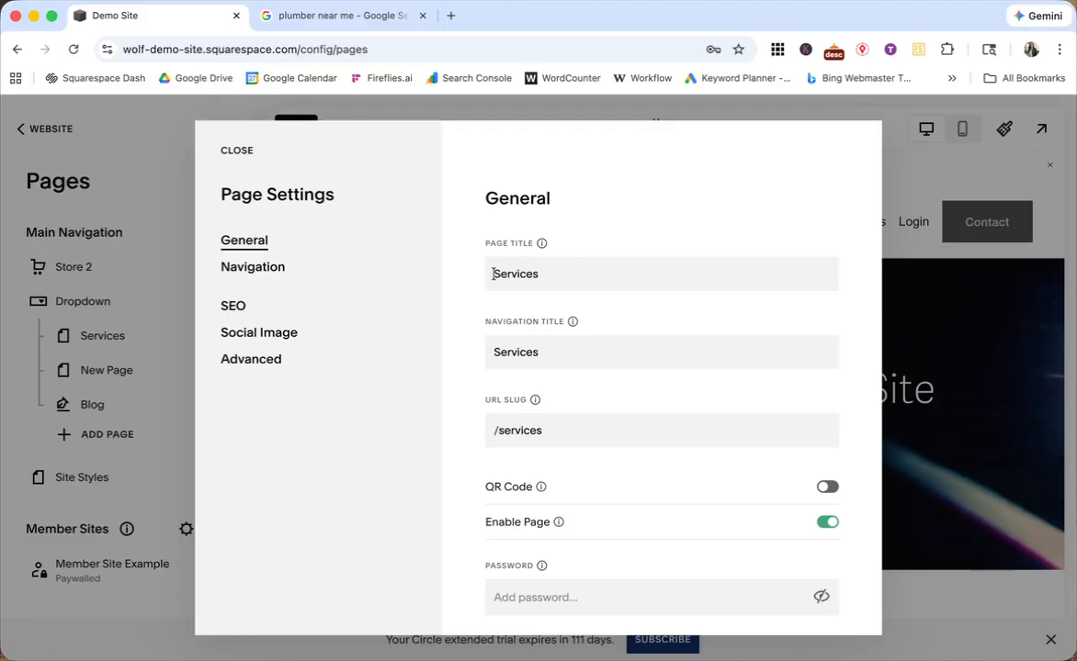
drag(496, 273, 552, 273)
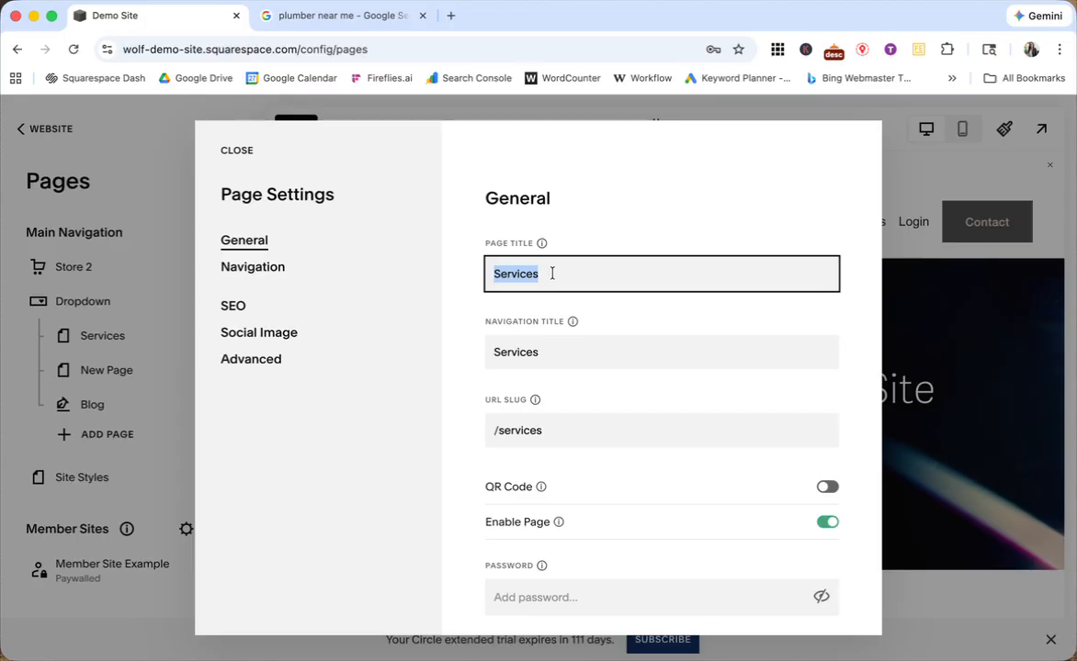
click(552, 273)
drag(495, 276, 549, 275)
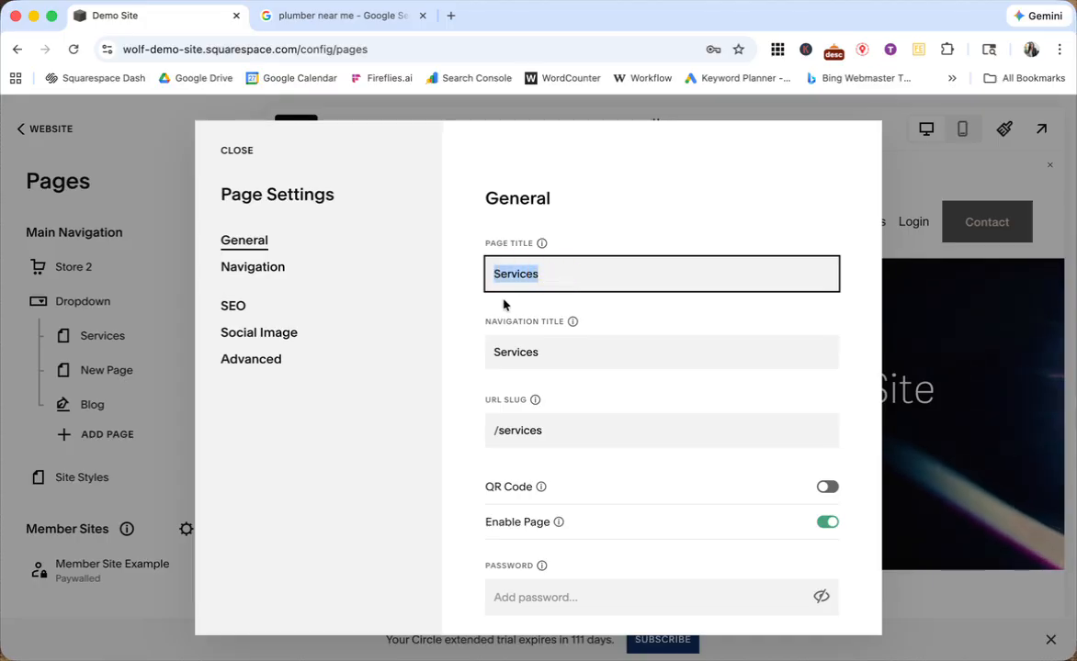
click(564, 280)
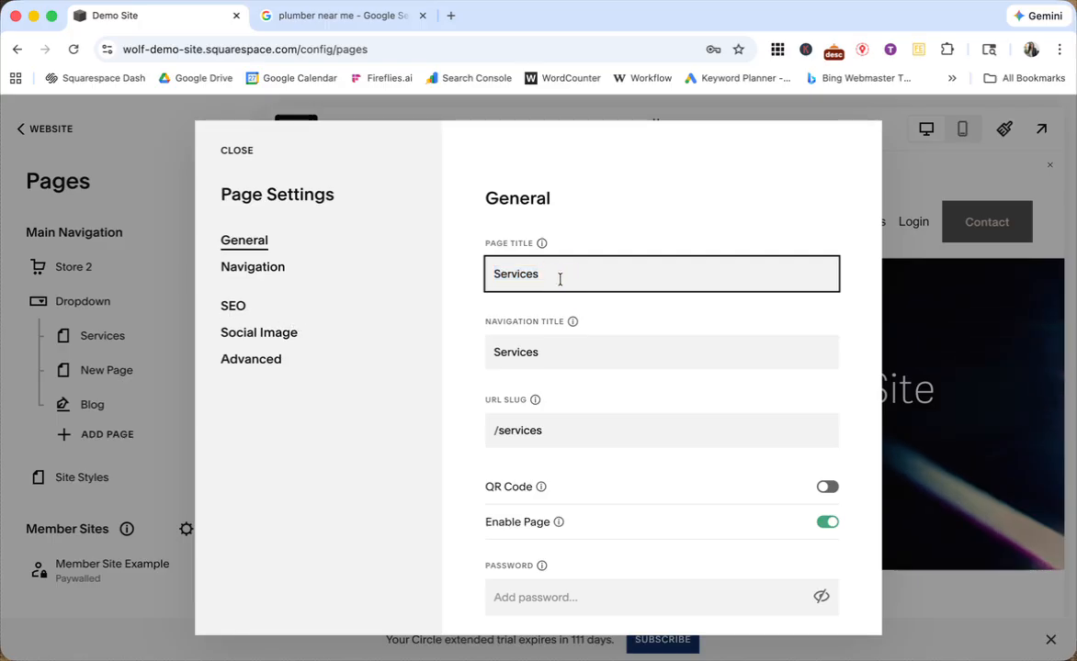
drag(491, 273, 551, 273)
Show the Services page's SEO settings and examine the SEO title and the SEO description field.
click(232, 306)
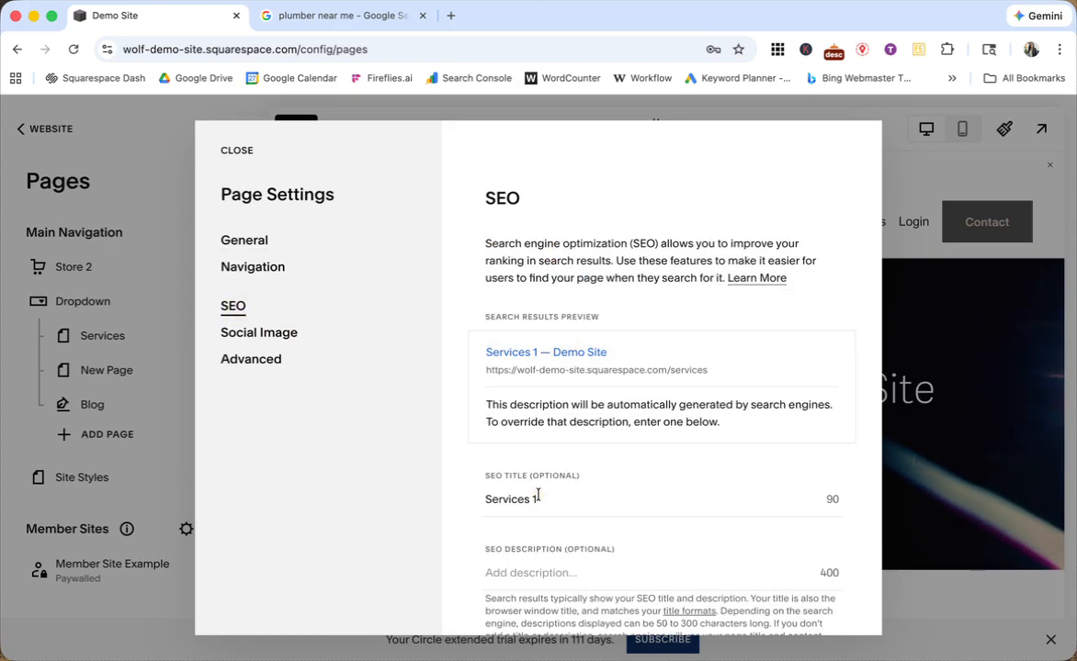
drag(536, 498, 484, 498)
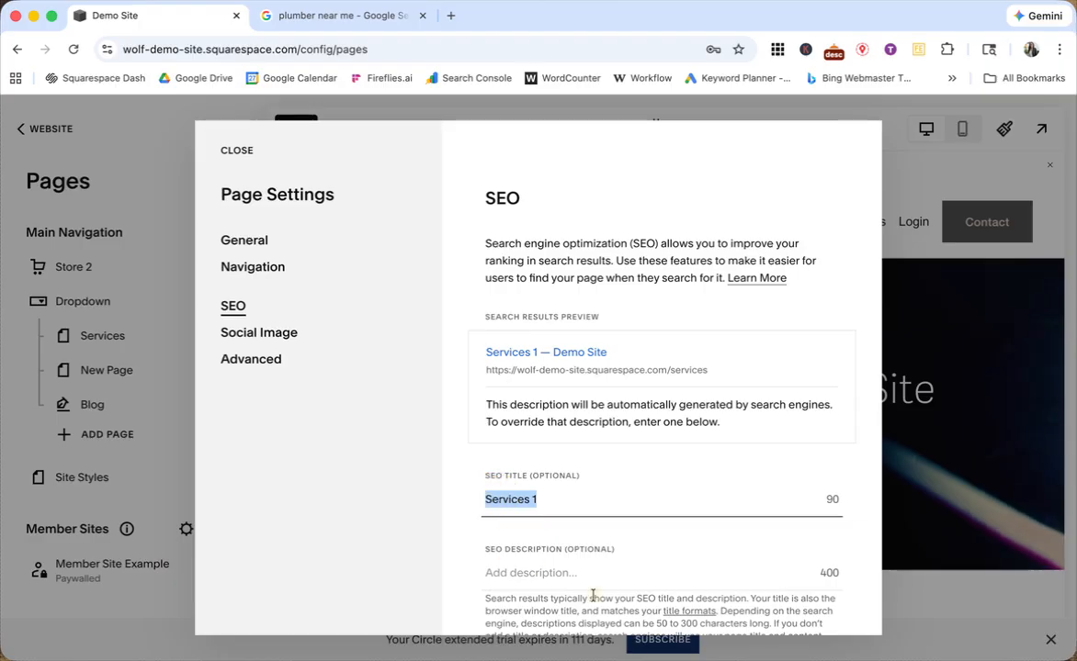
click(570, 498)
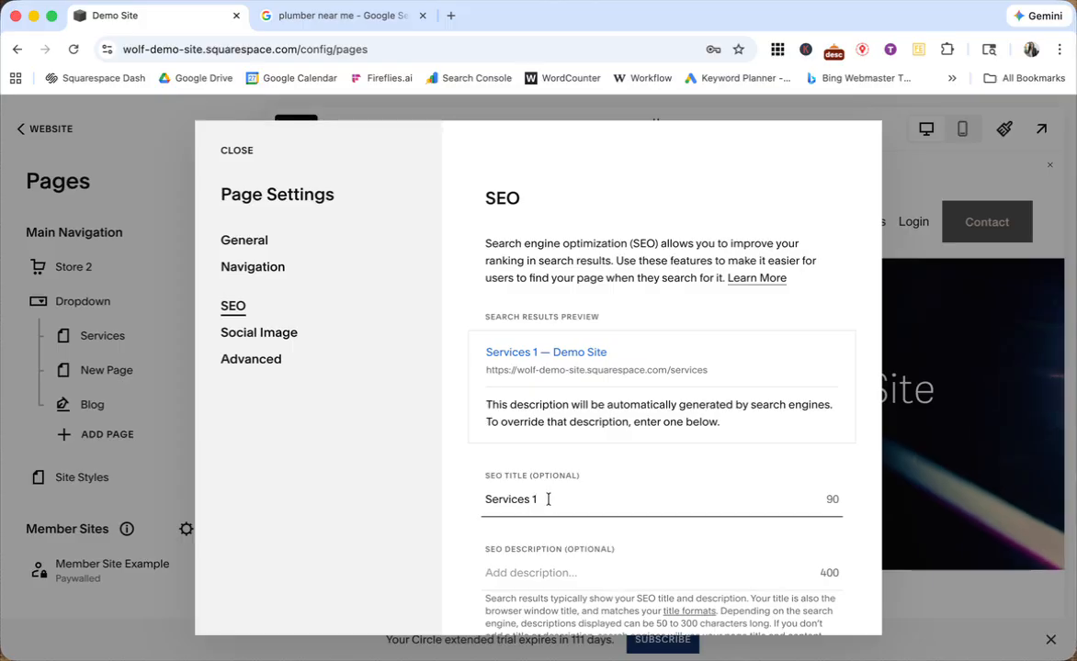
drag(547, 499, 479, 499)
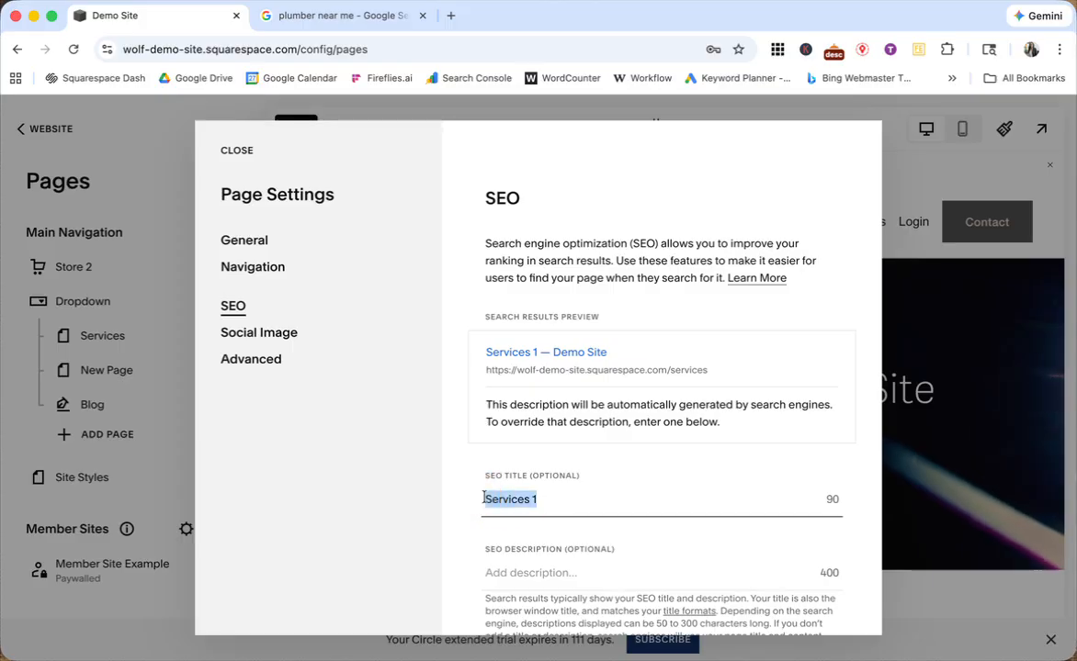
click(489, 500)
click(538, 573)
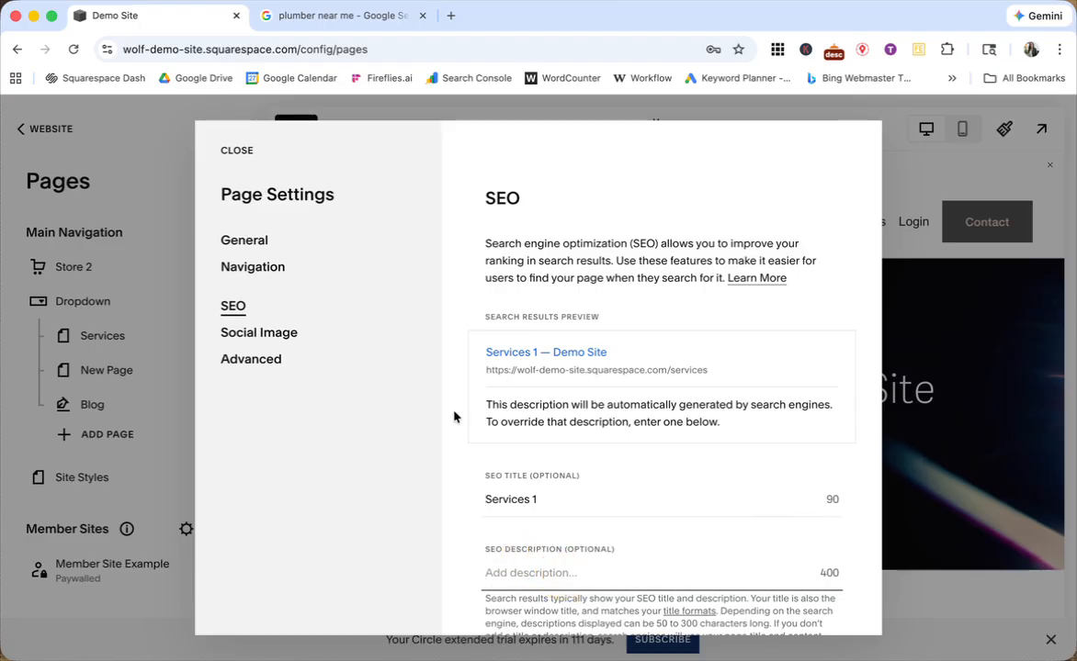
Return to the Services page's general settings and compare its page title with its navigation title.
click(244, 240)
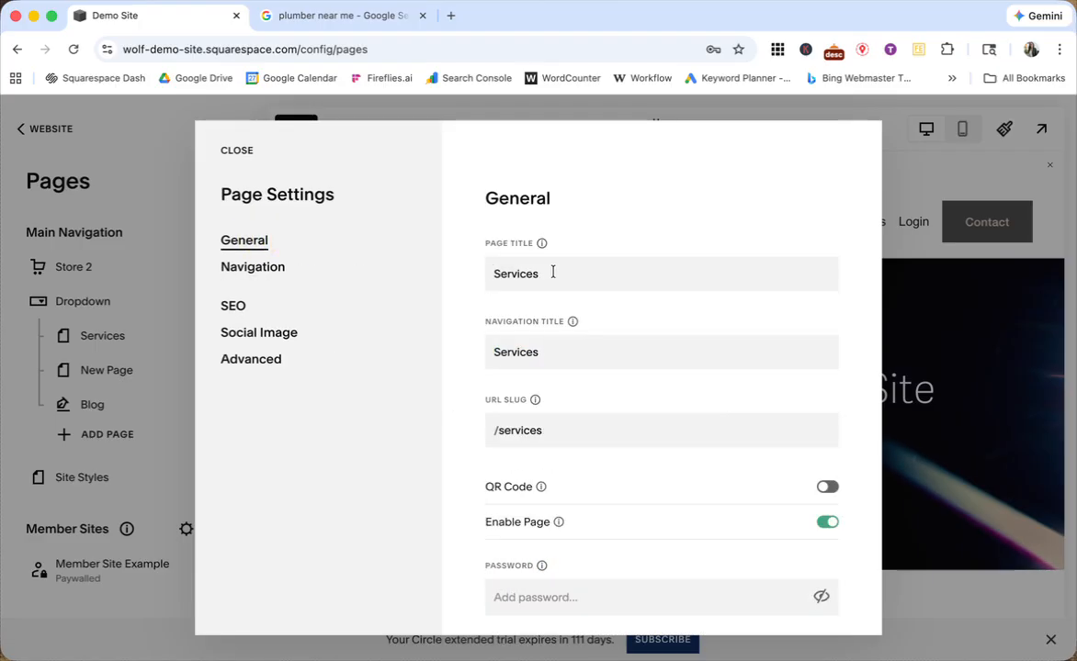
drag(552, 272, 473, 272)
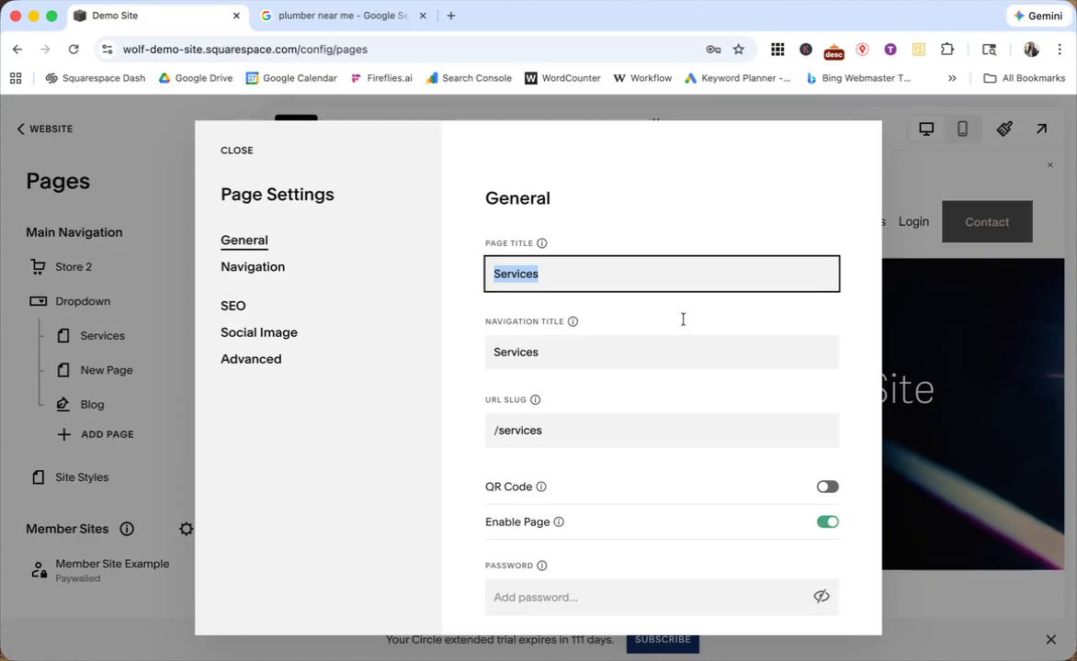
click(562, 275)
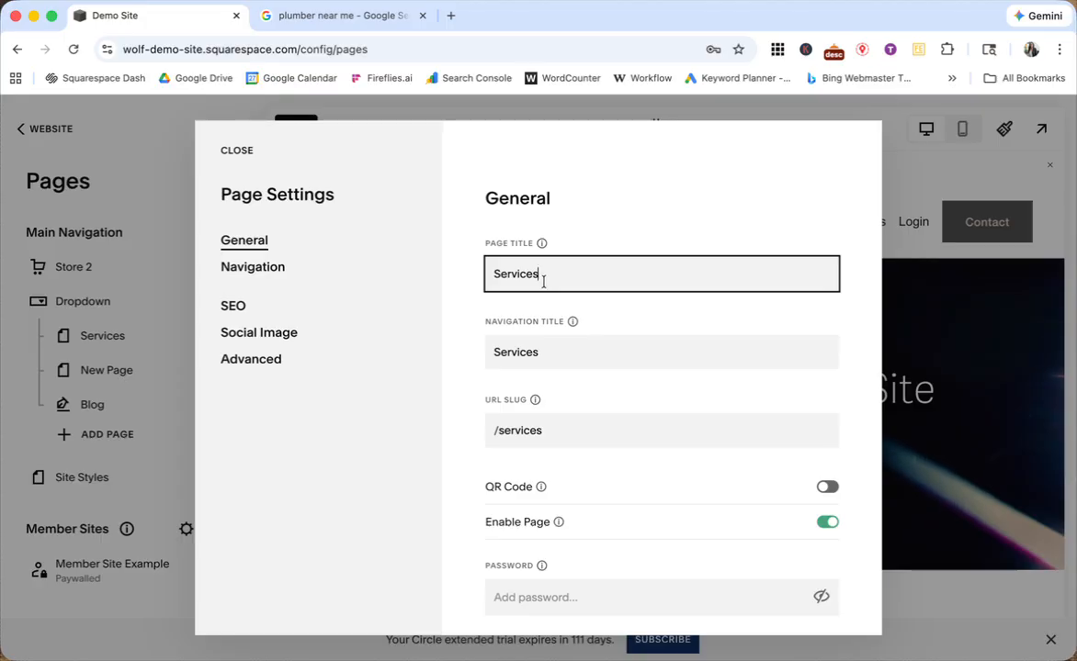
double_click(515, 352)
scroll(548, 356, down, 1)
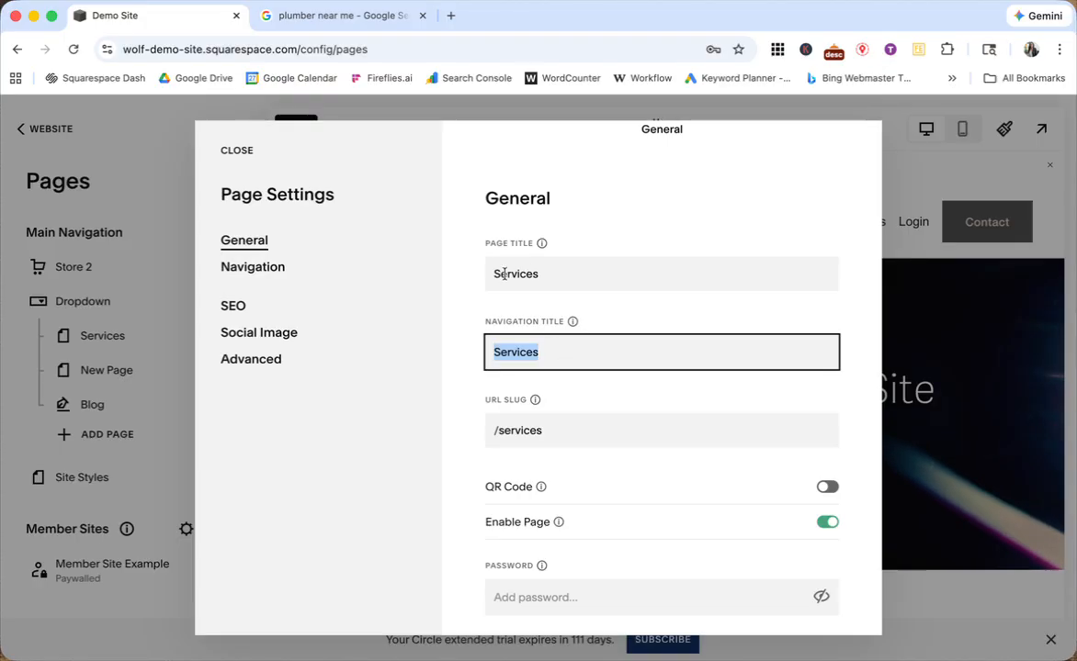
drag(493, 273, 547, 273)
Recheck the SEO title and description fields of the Services page against its page title.
click(247, 312)
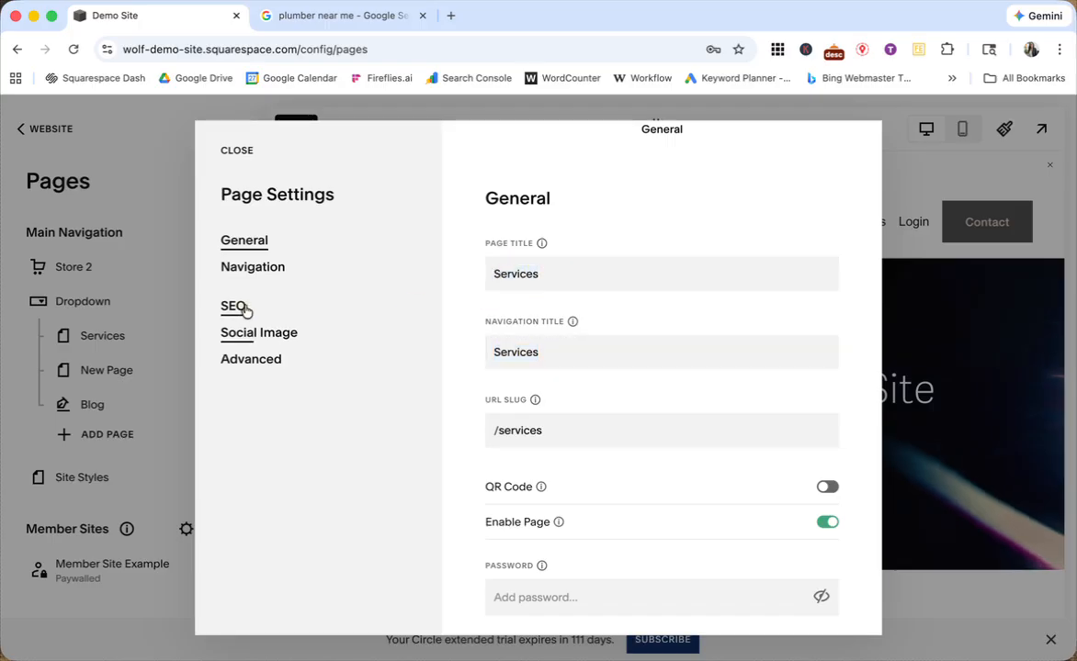
drag(496, 501, 560, 500)
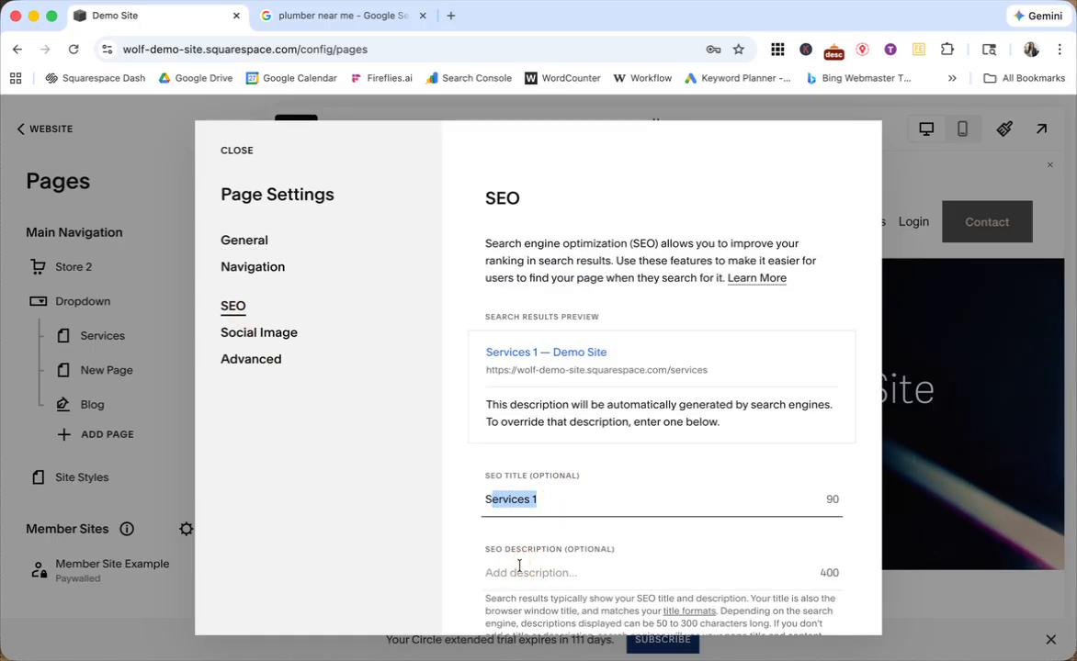
click(549, 570)
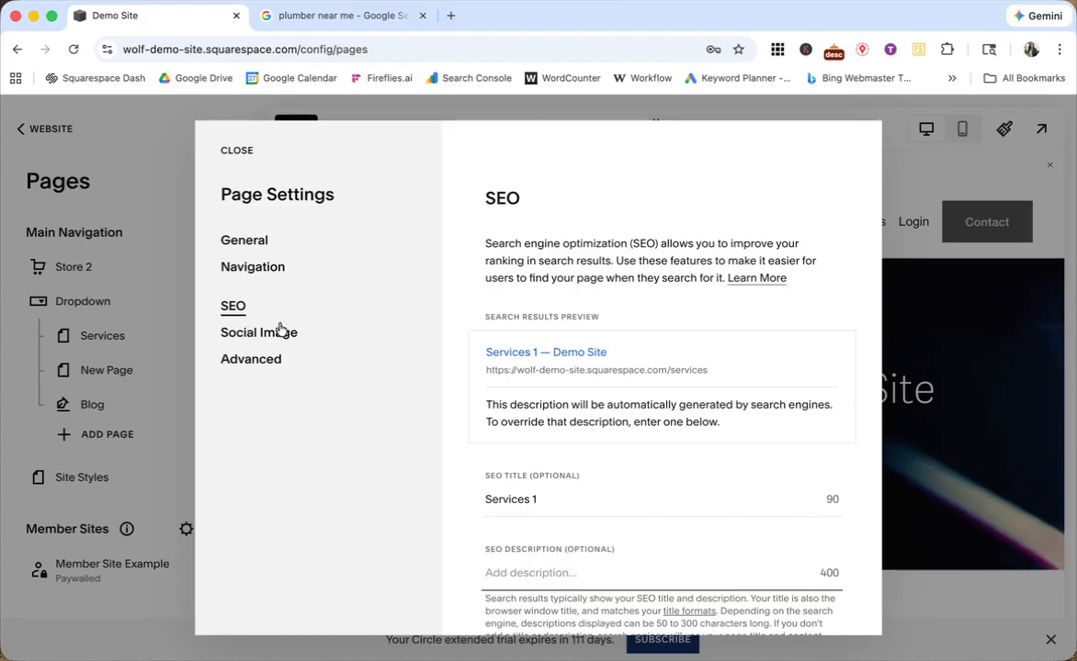
Examine the navigation title and URL slug in the Services page's general settings.
click(244, 240)
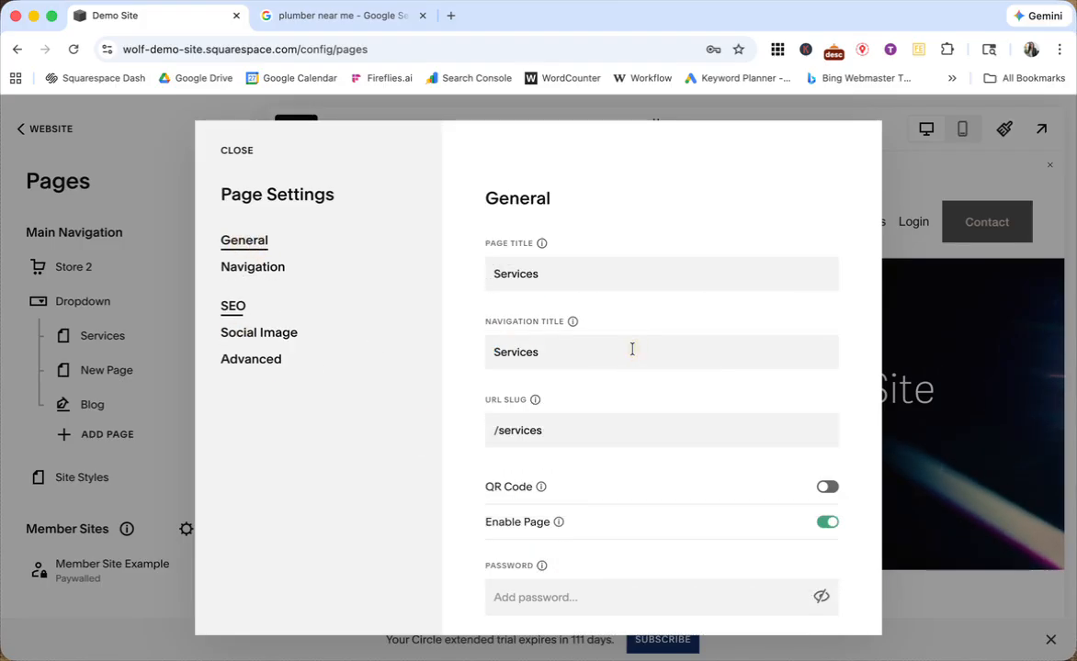
double_click(515, 358)
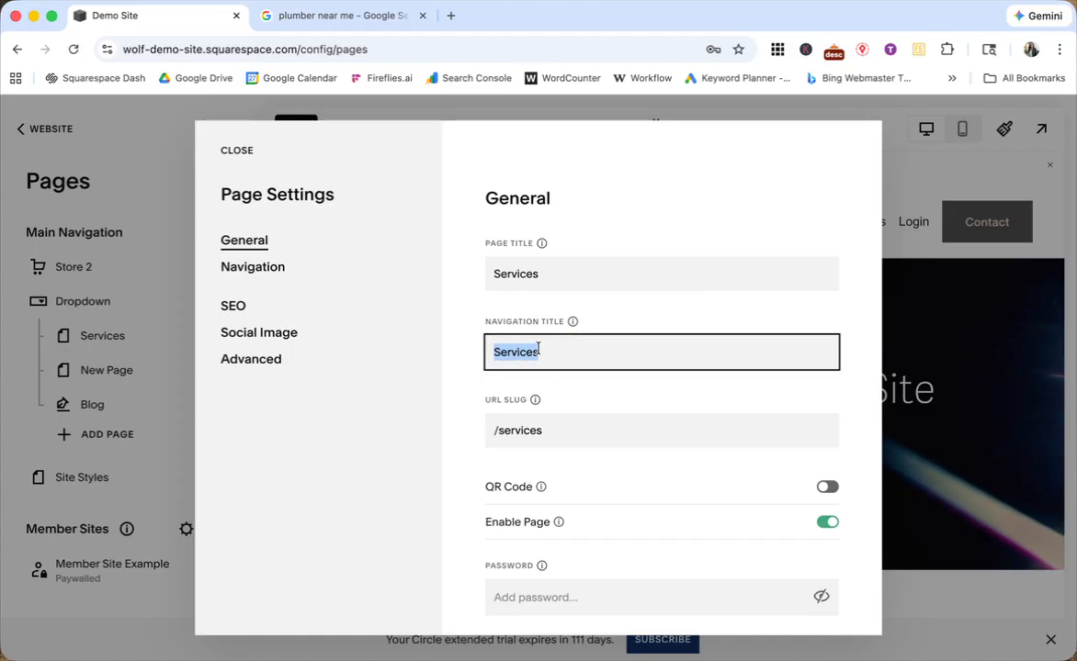
click(547, 433)
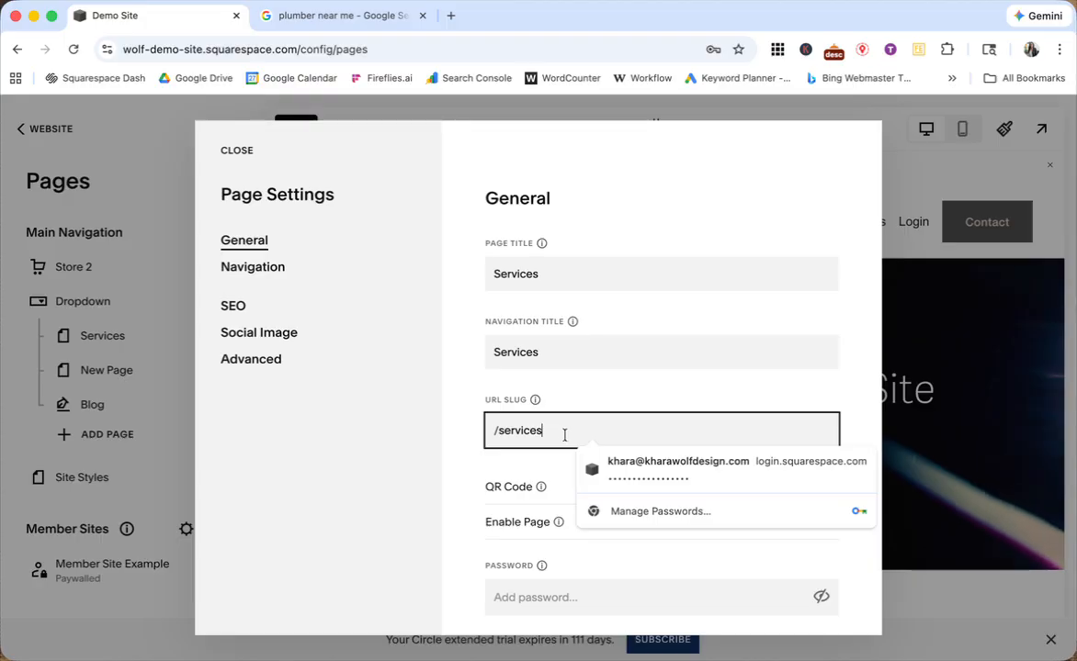
click(552, 431)
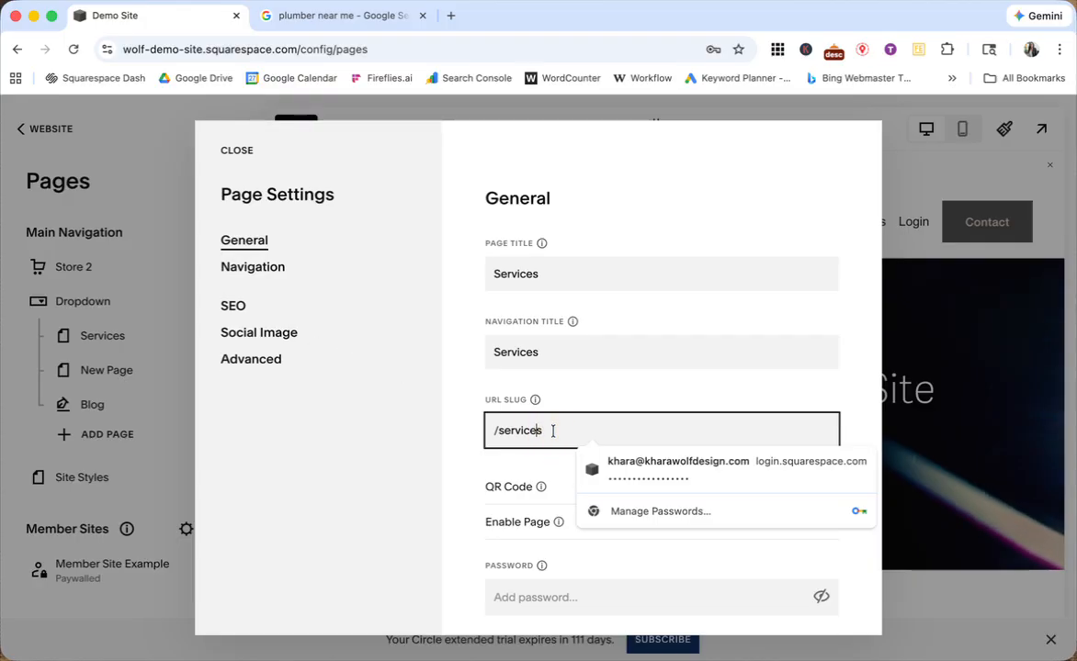
mouse_move(551, 431)
mouse_down()
mouse_move(500, 431)
mouse_move(553, 430)
mouse_up()
click(498, 431)
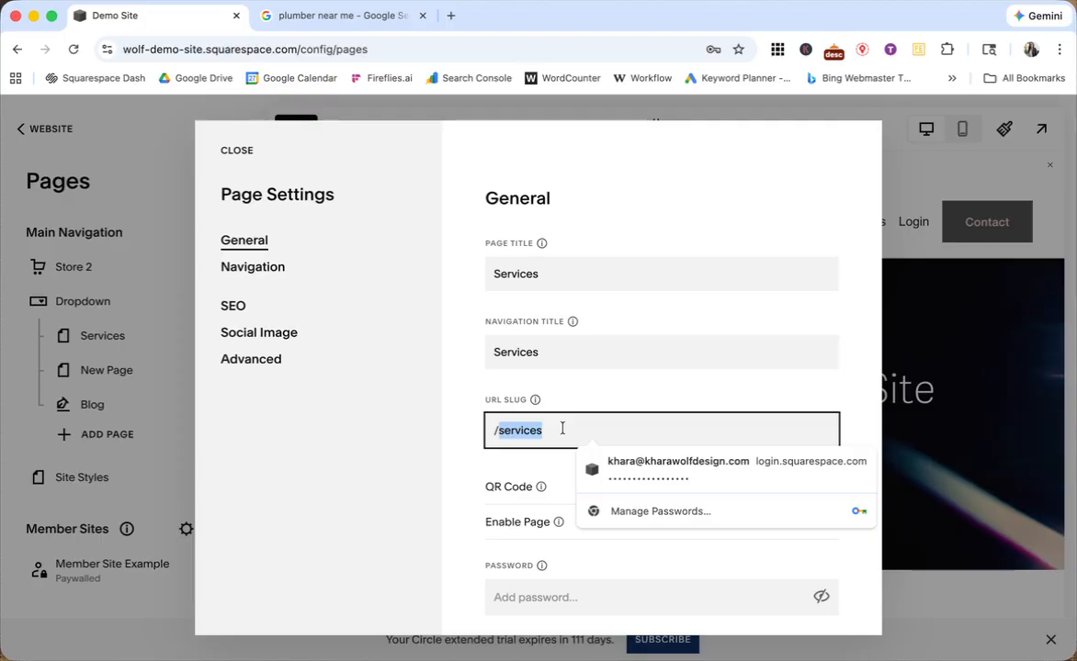
scroll(562, 429, down, 1)
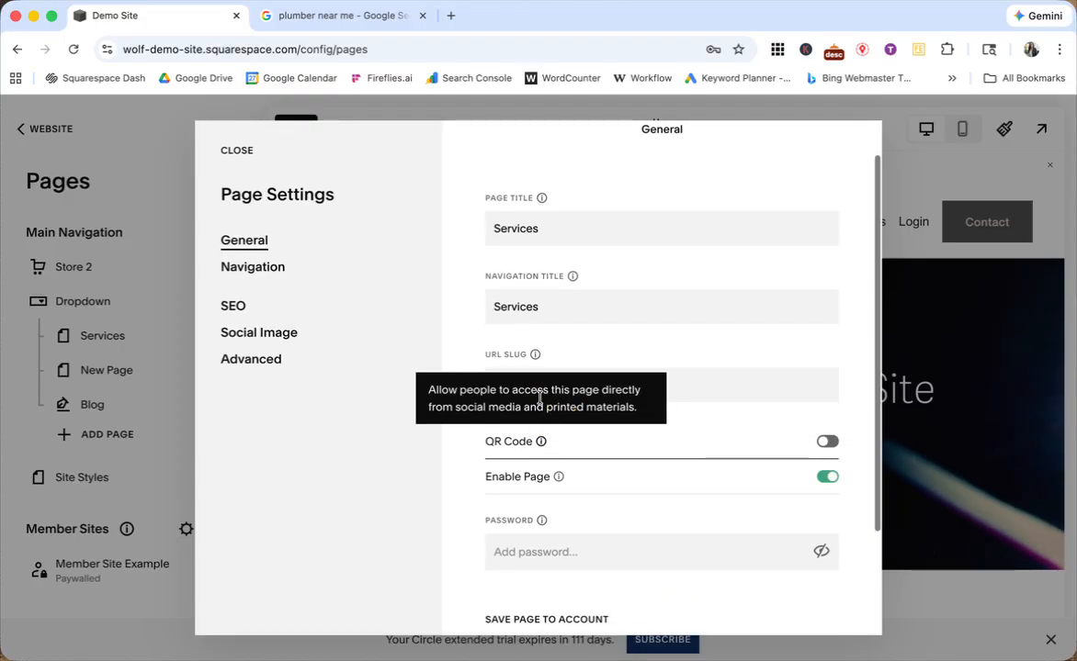
Examine the Services page's URL slug field and highlight the slug text in its general settings.
click(606, 358)
click(508, 386)
click(567, 383)
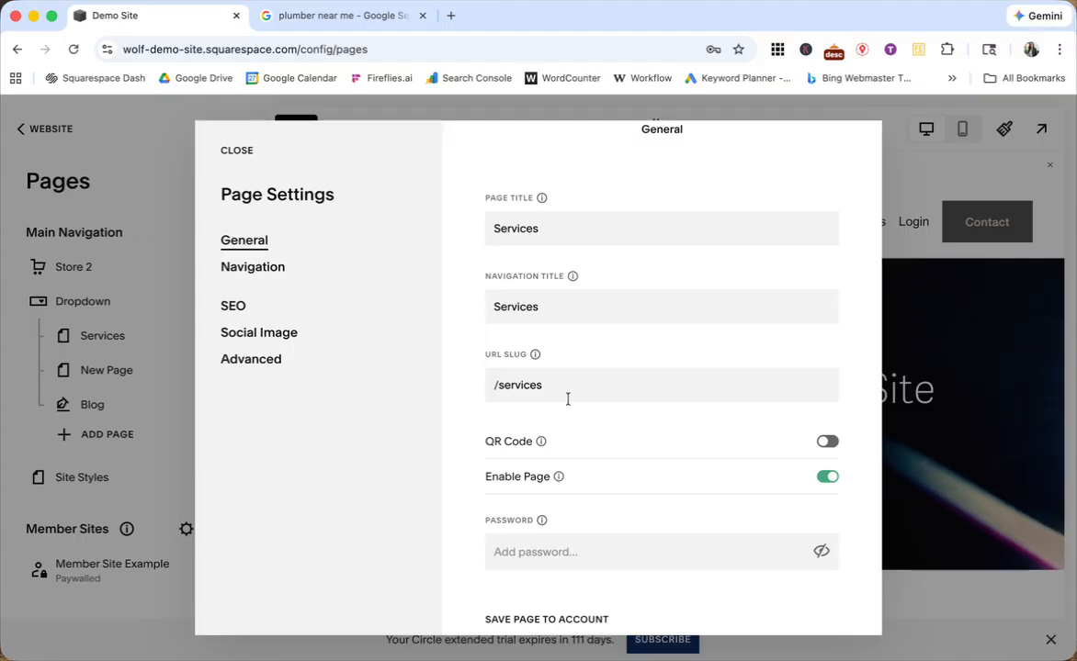
click(504, 385)
click(555, 385)
scroll(555, 385, down, 1)
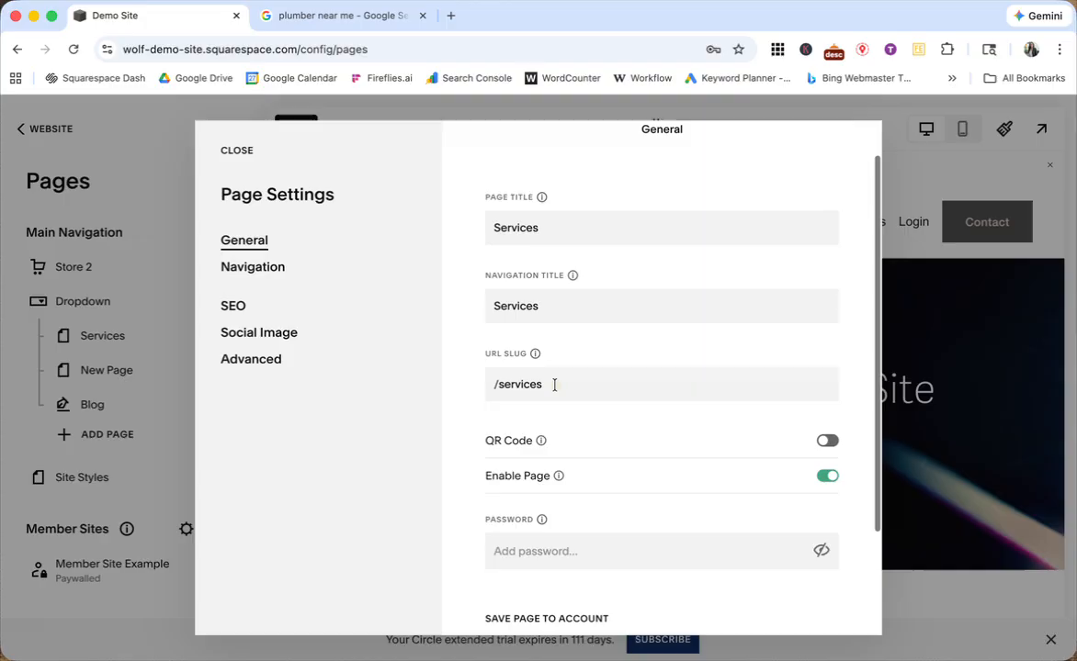
click(551, 385)
drag(548, 384, 497, 381)
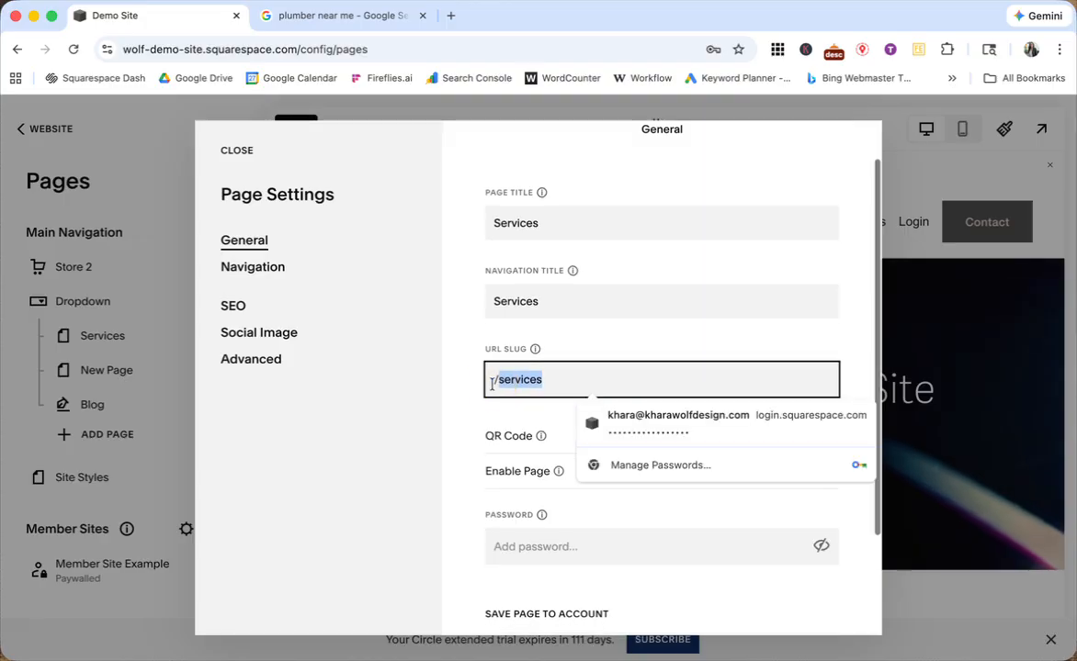
click(553, 379)
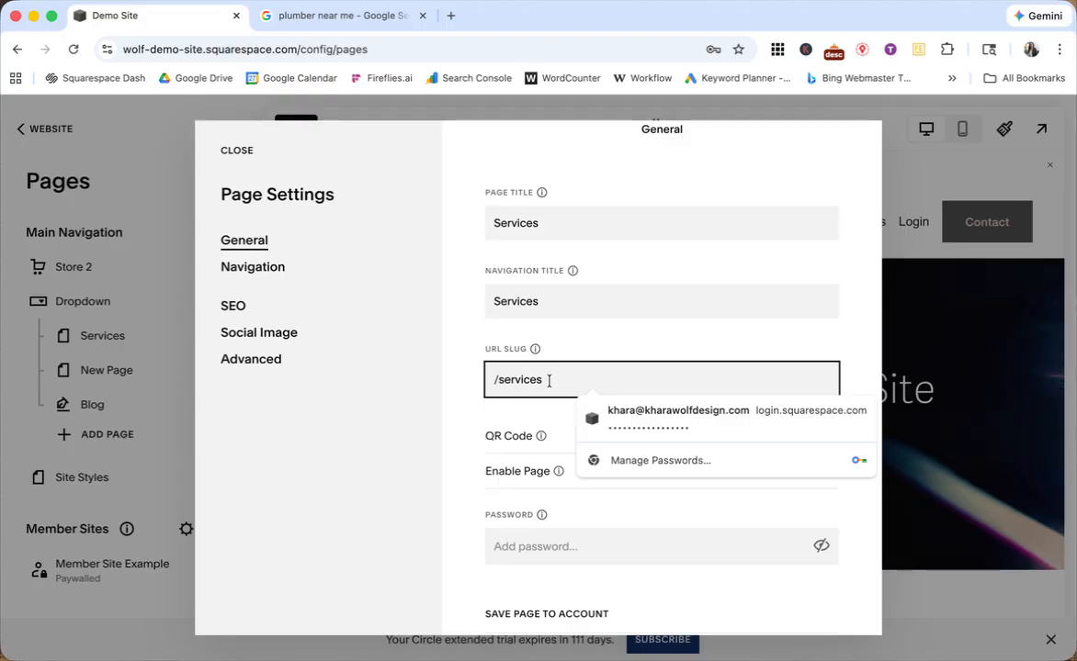
click(547, 380)
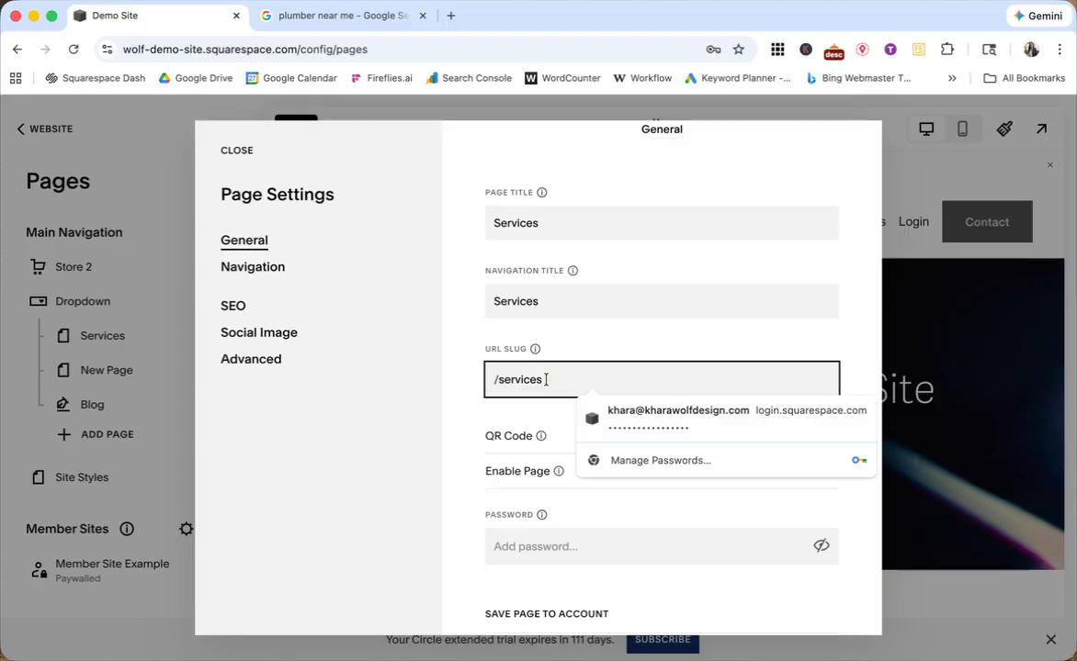
Highlight the part of the Services page's URL slug that follows the slash, and close the page settings.
drag(547, 380, 495, 379)
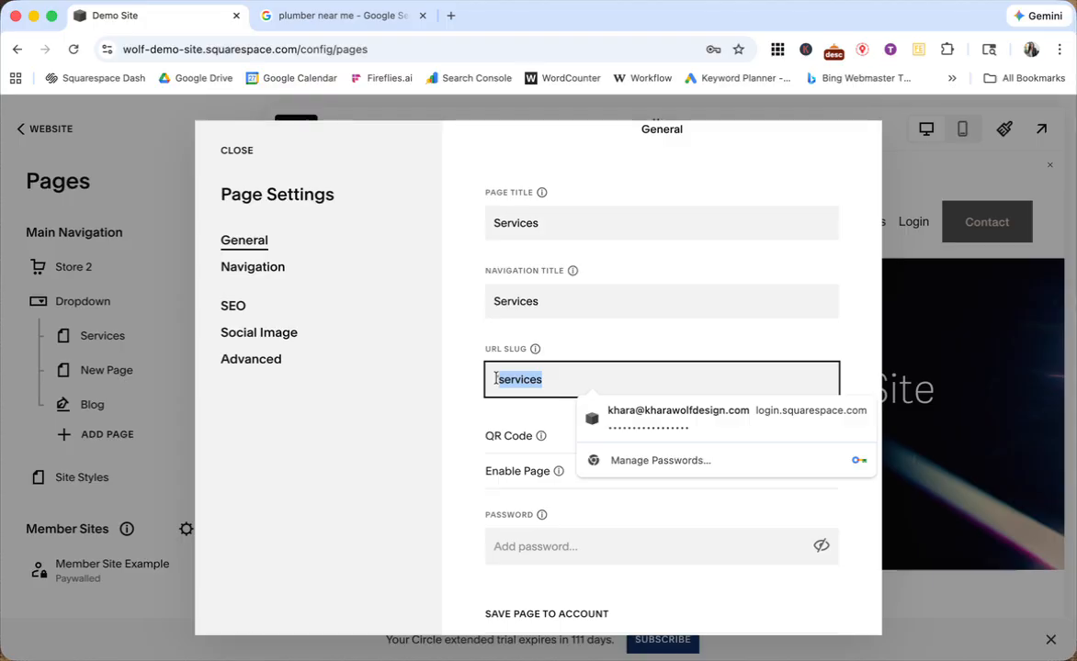
click(512, 379)
drag(501, 382, 559, 385)
click(560, 385)
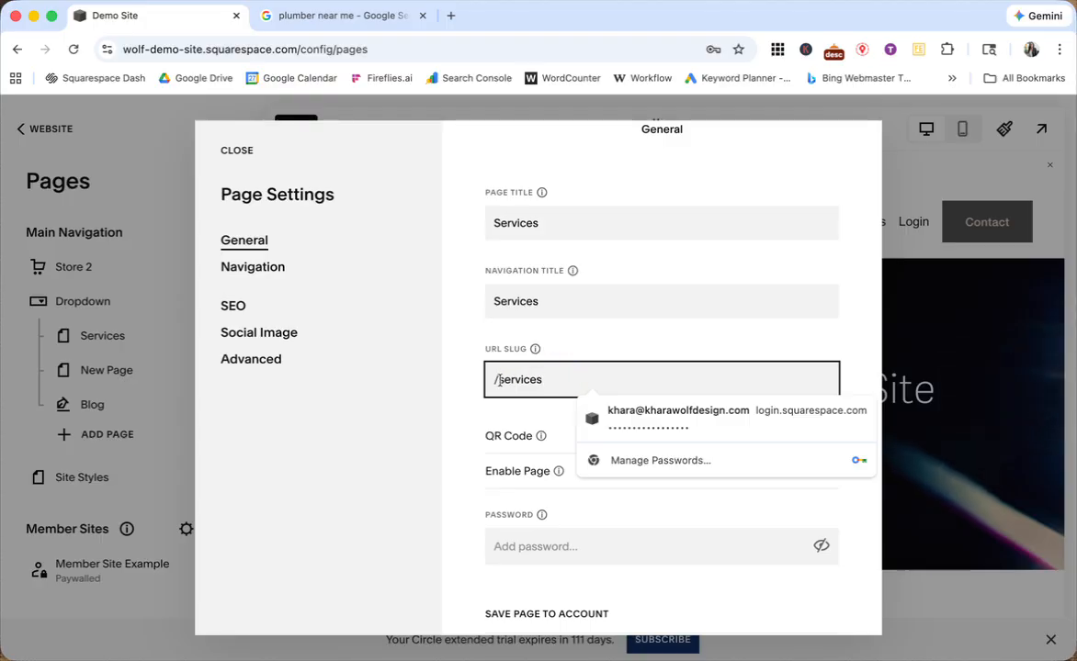
drag(499, 379, 550, 379)
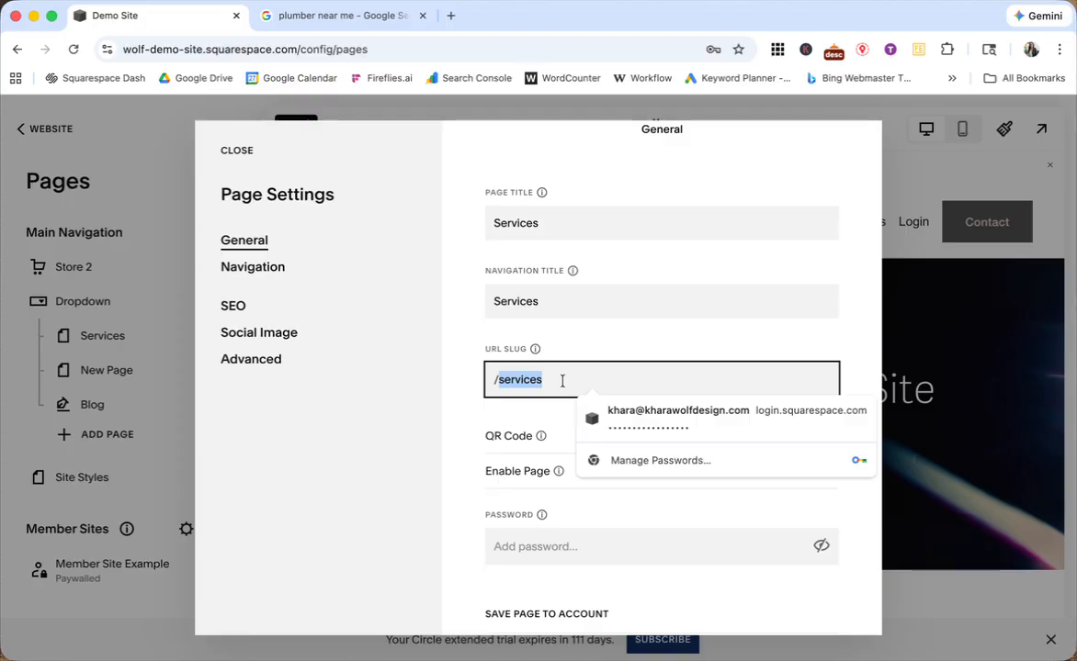
click(565, 380)
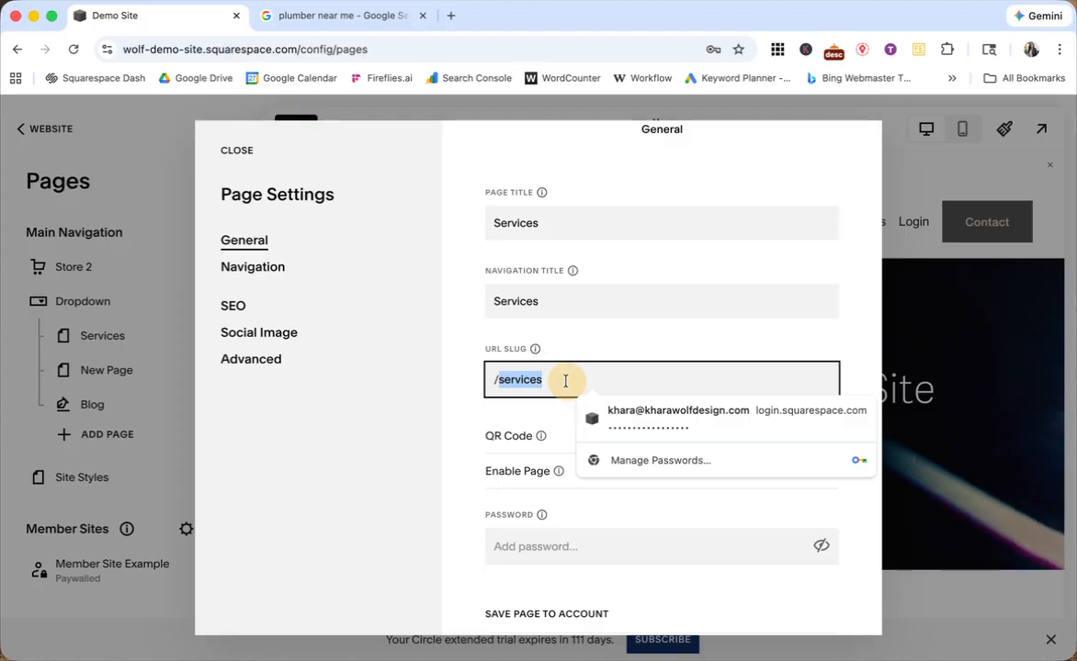
click(524, 377)
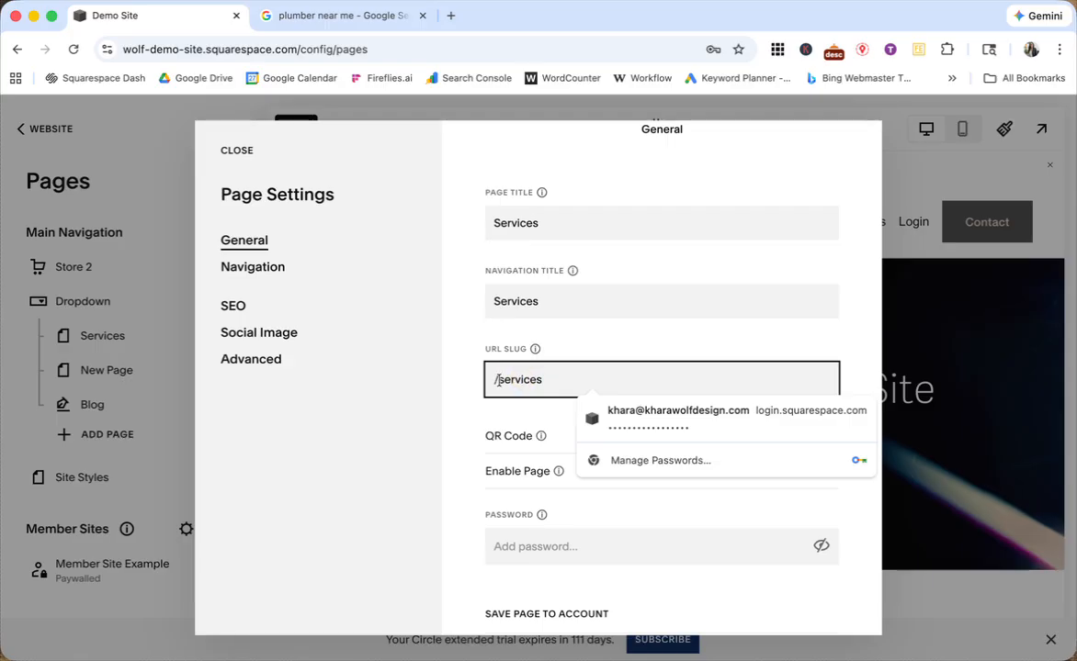
drag(497, 380, 558, 380)
click(227, 153)
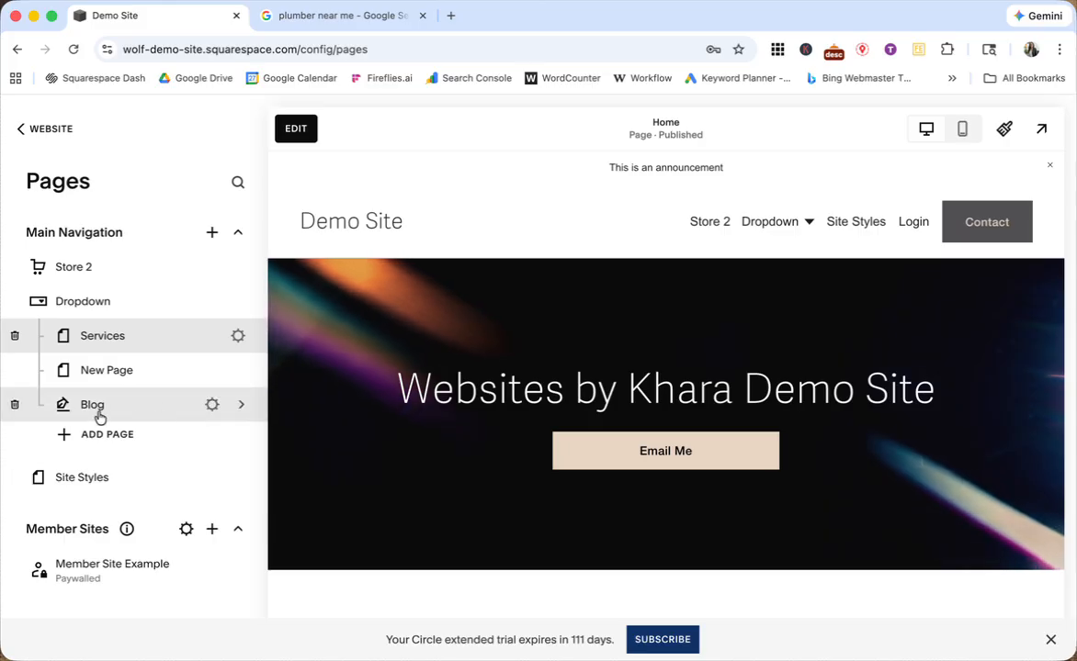
Compare the Blog page's title in its general settings with its SEO title, and close the blog settings.
click(212, 406)
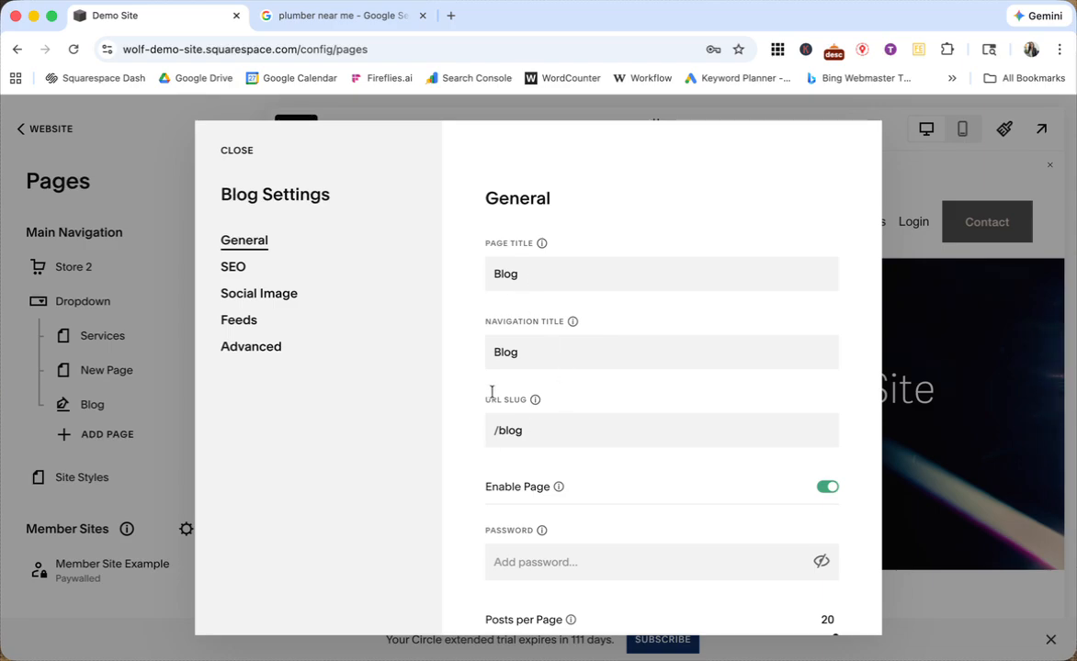
drag(491, 273, 545, 272)
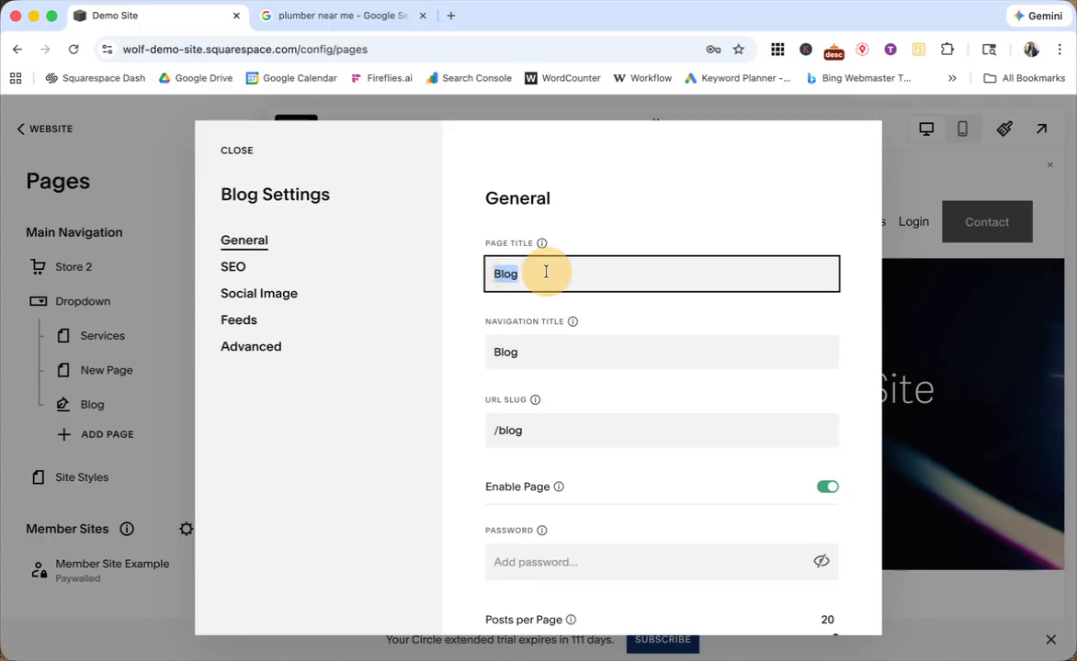
click(521, 276)
double_click(496, 273)
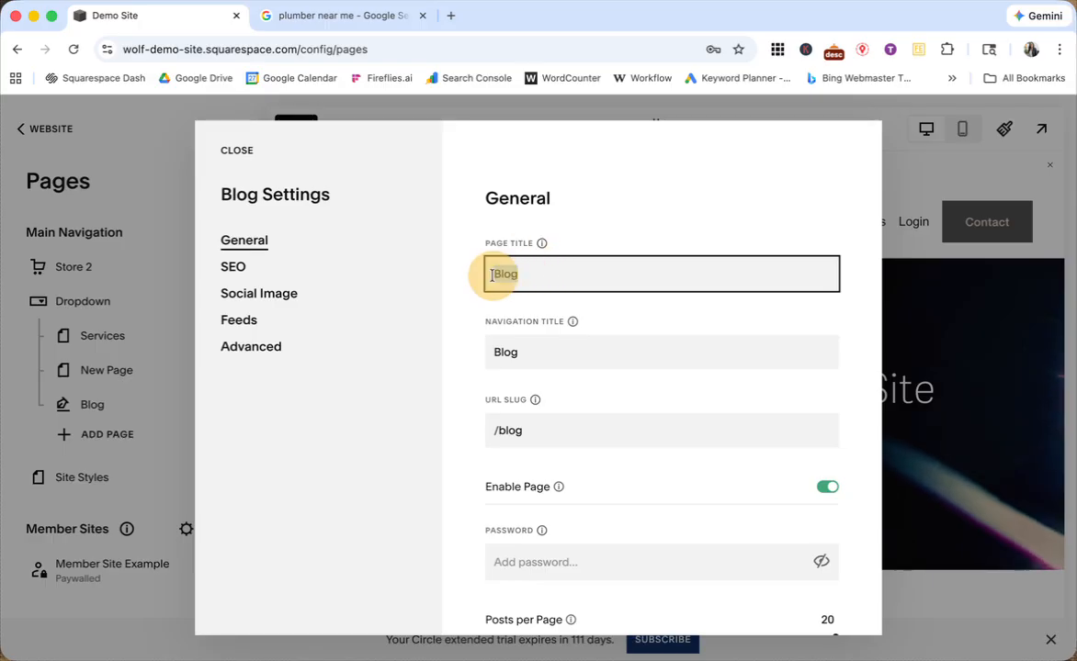
click(234, 269)
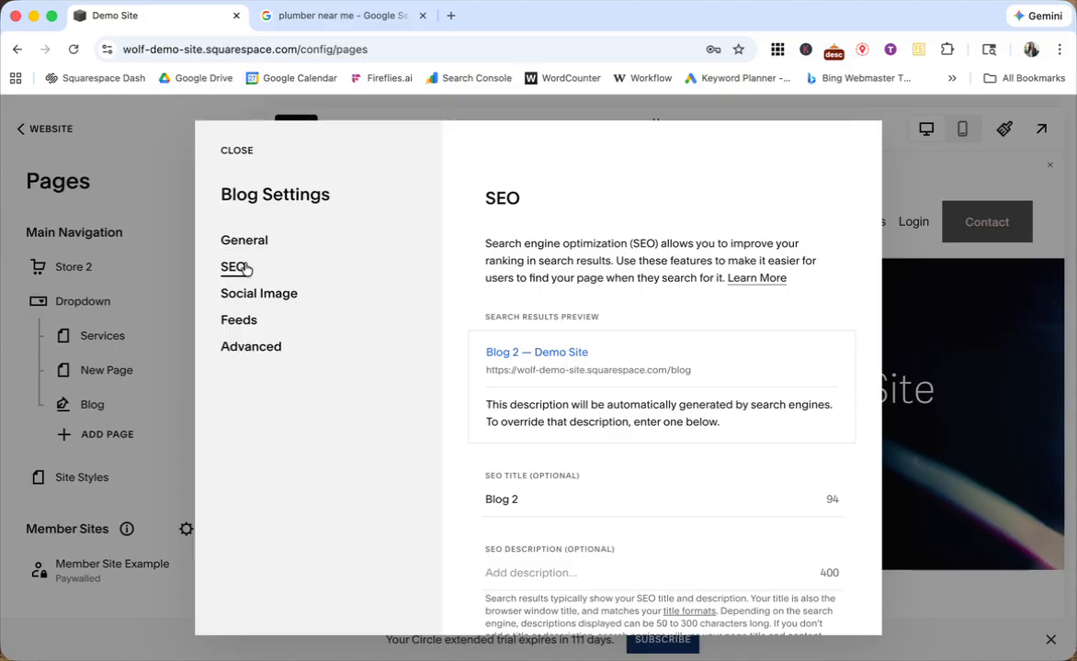
click(235, 149)
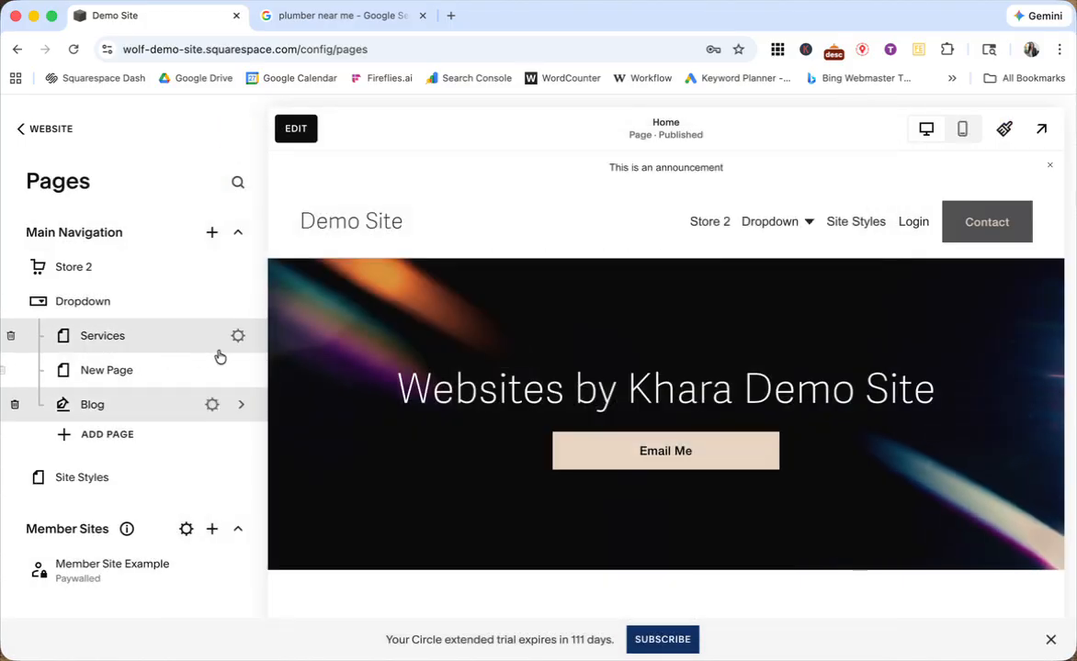
Show the SEO settings of the post "Blog Post Title One" and examine its SEO title and description fields.
click(135, 408)
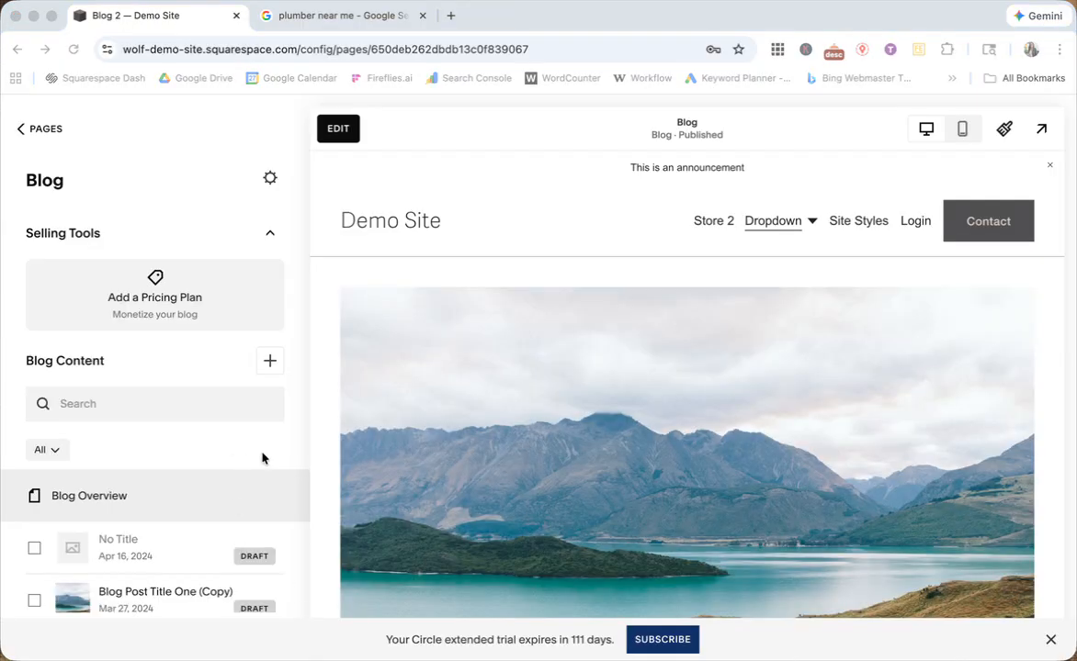
scroll(262, 458, down, 5)
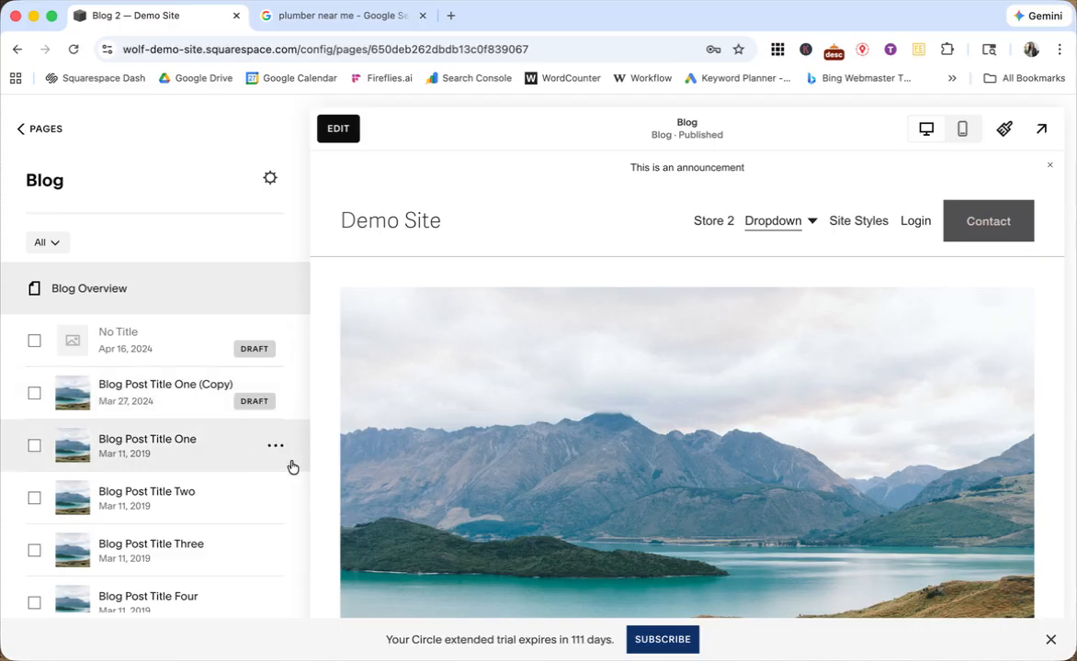
click(275, 448)
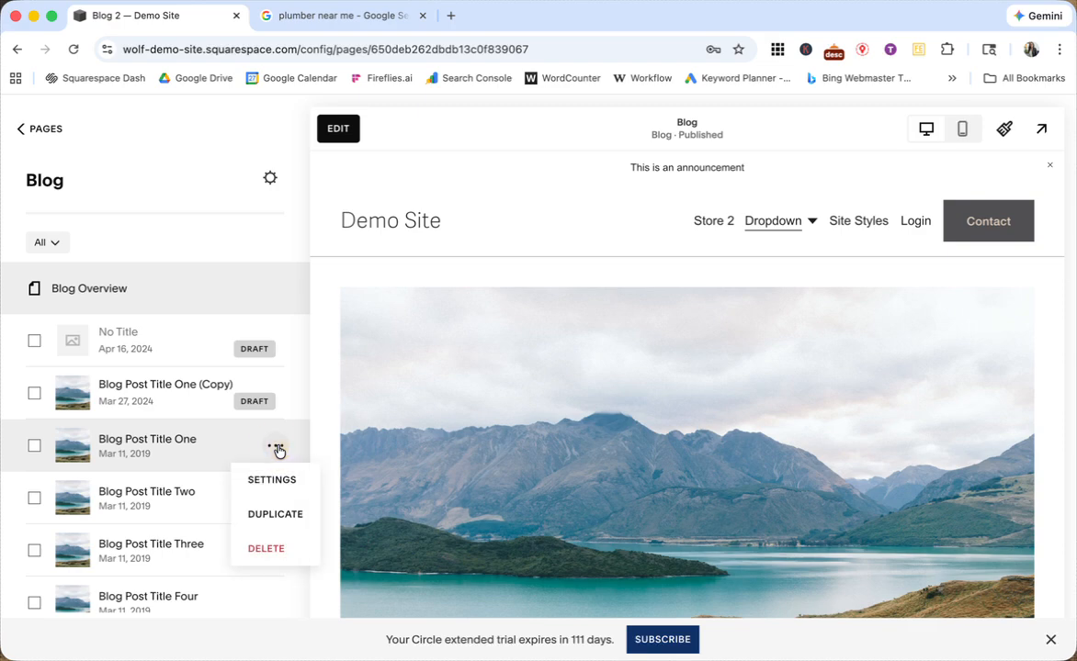
click(278, 481)
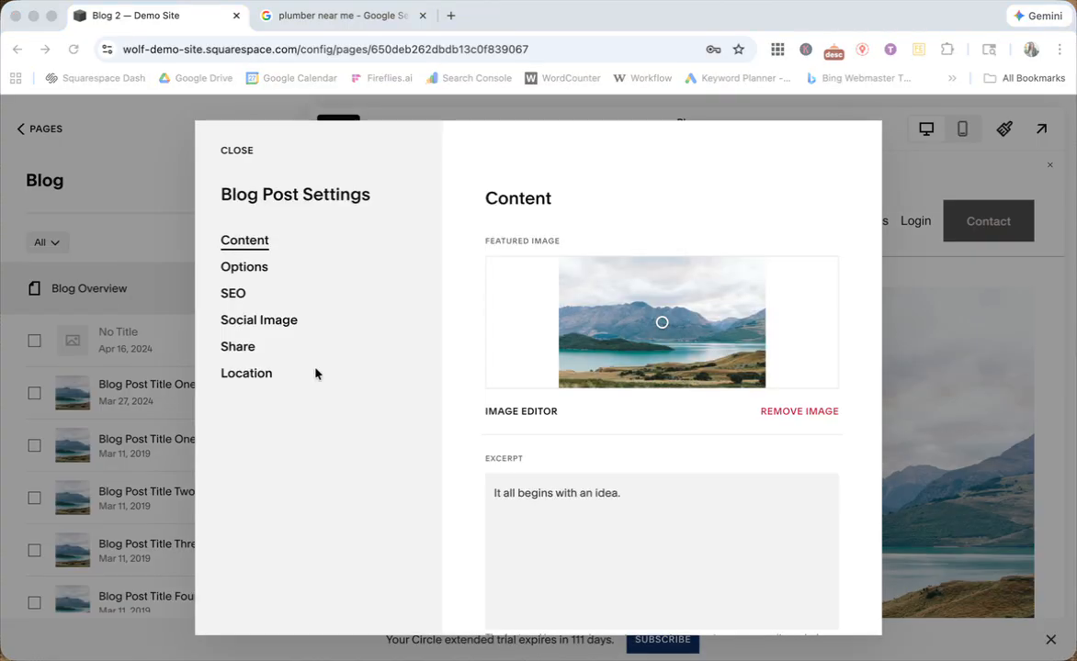
click(232, 295)
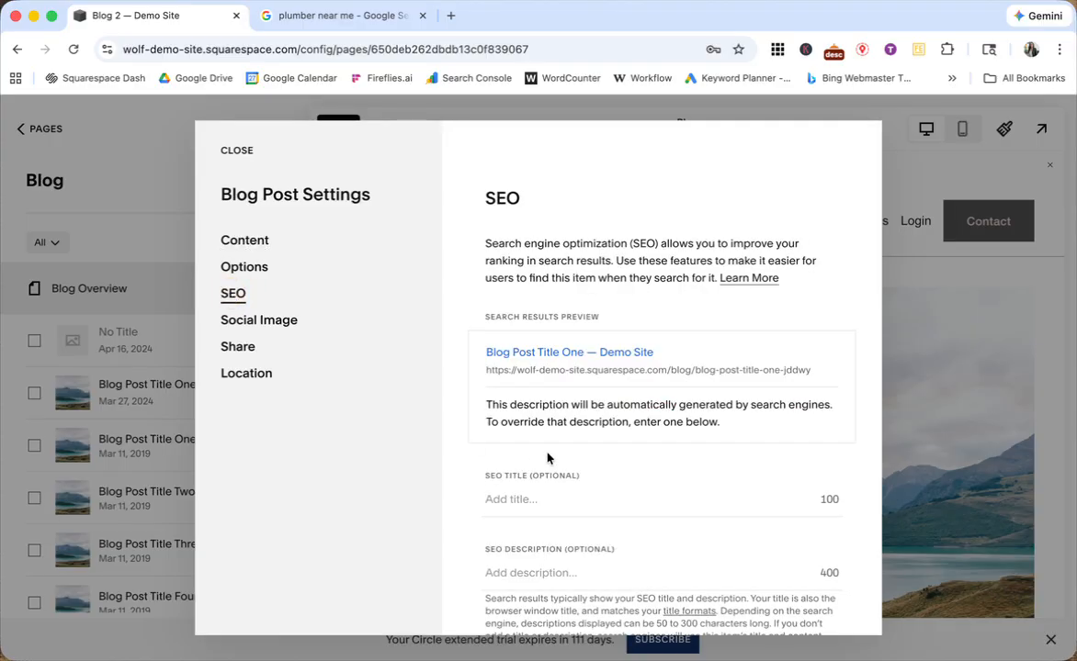
click(493, 492)
click(493, 571)
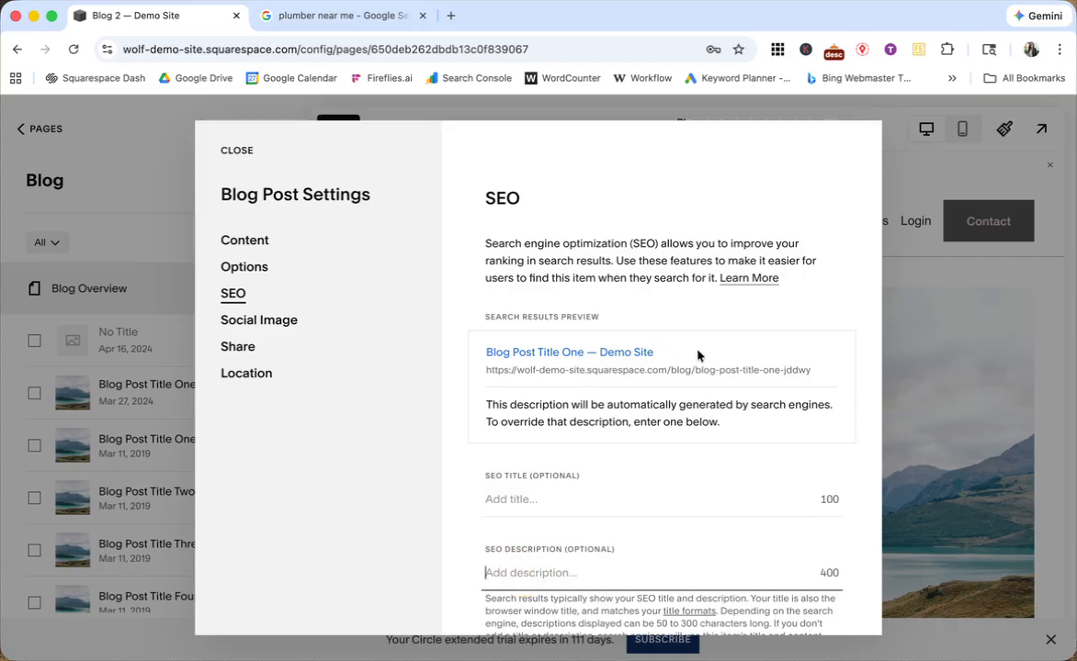
Examine the post title and appended site title in the blog post's search results preview, and close the post settings.
drag(654, 353, 596, 353)
scroll(593, 354, down, 1)
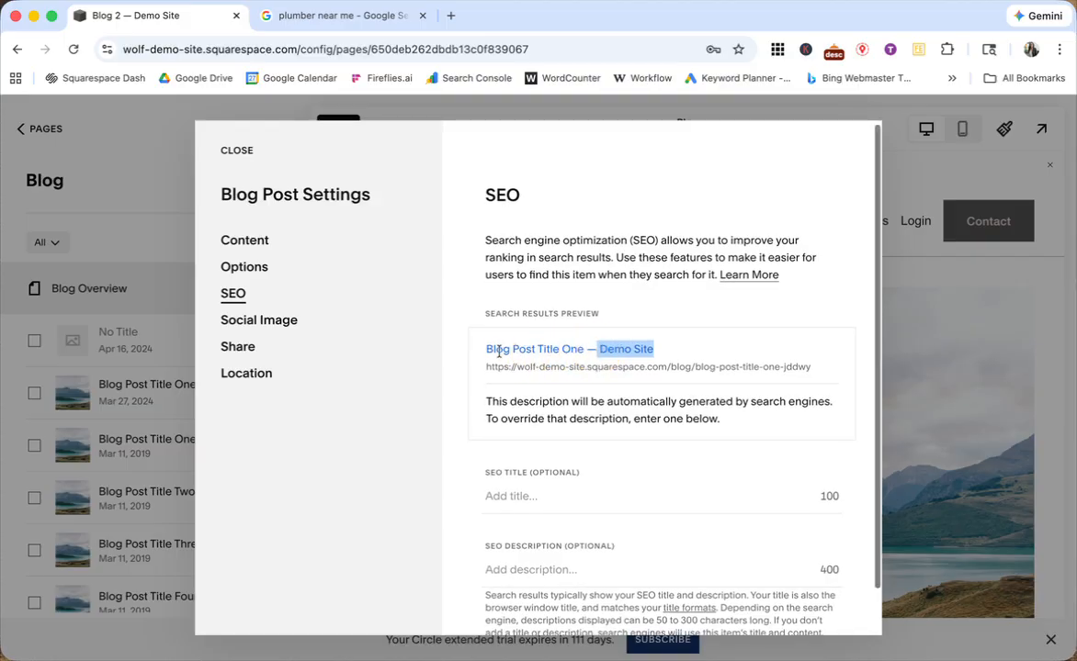
drag(484, 353, 660, 355)
click(599, 350)
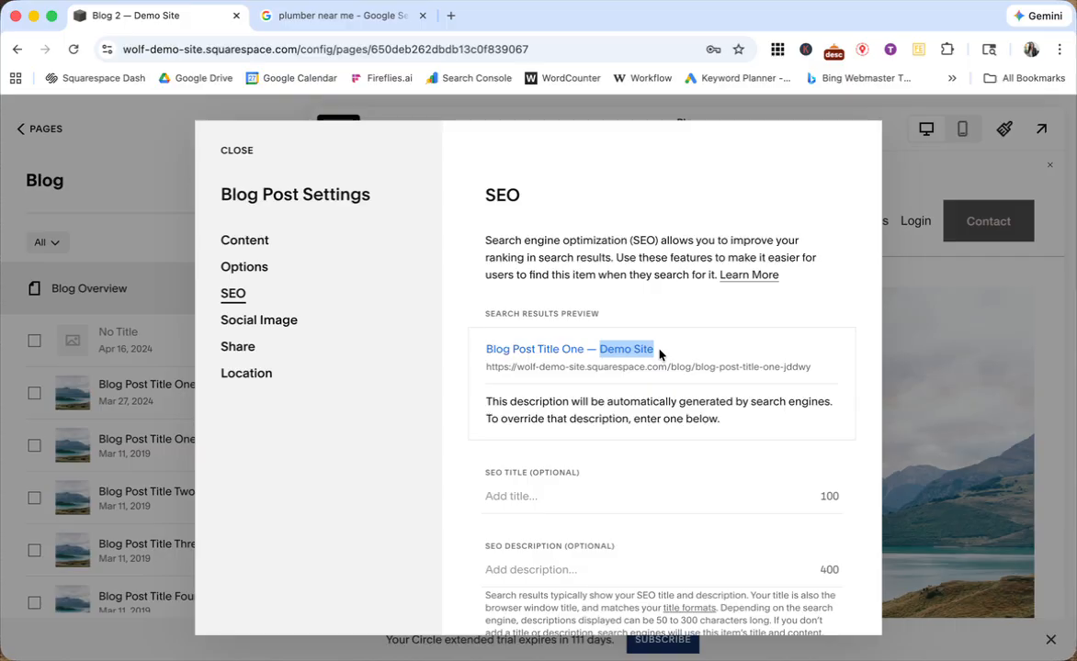
click(660, 355)
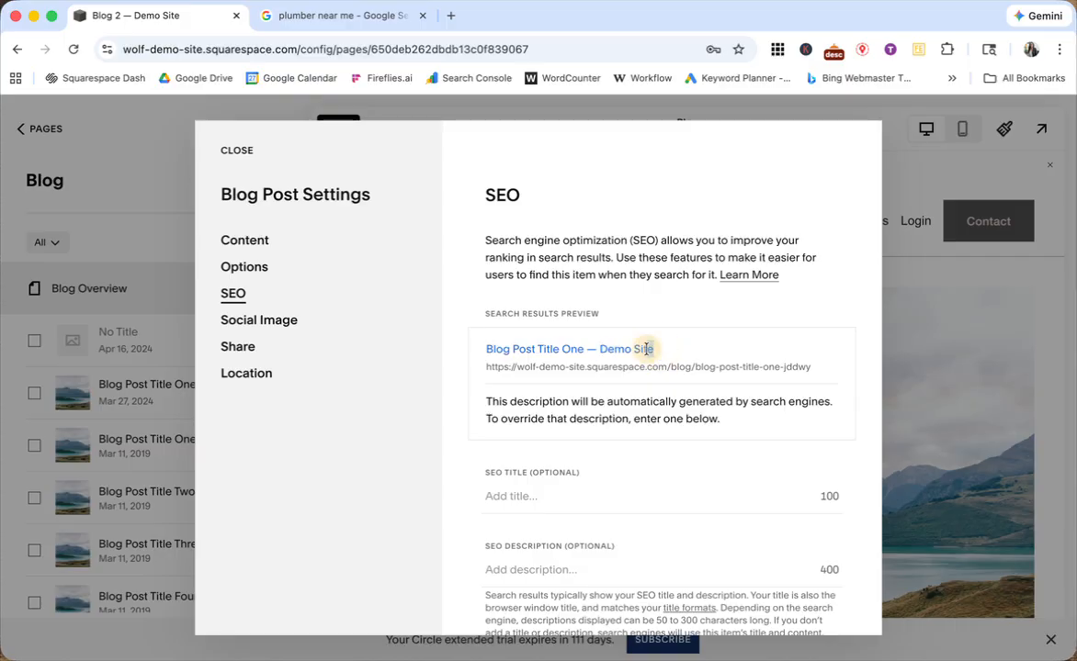
drag(646, 349, 476, 352)
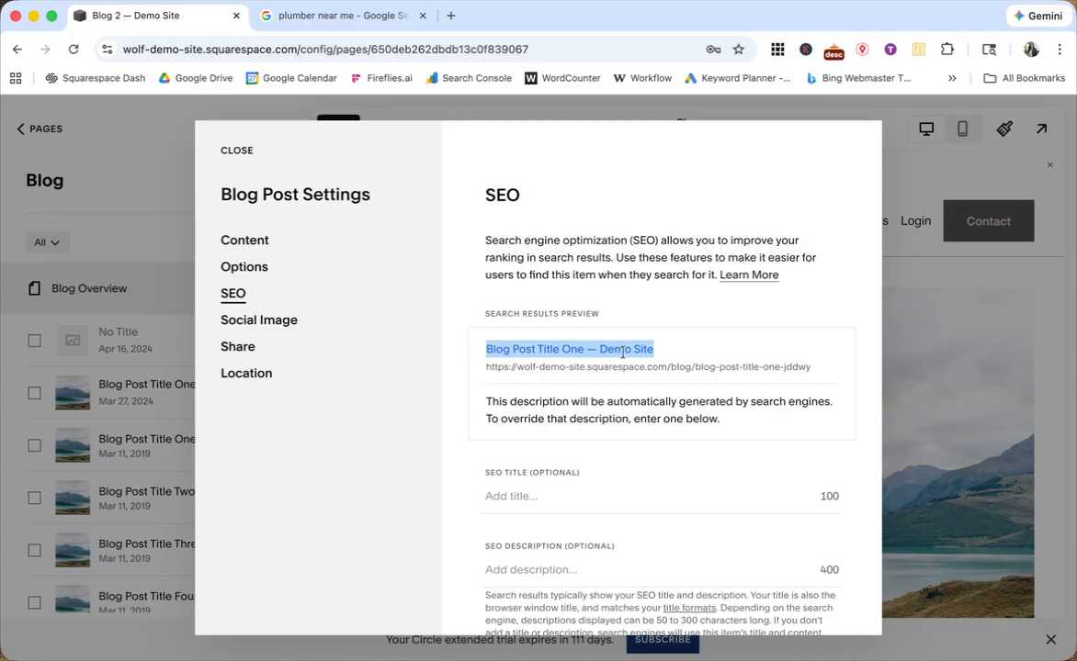
click(589, 348)
drag(585, 349, 689, 356)
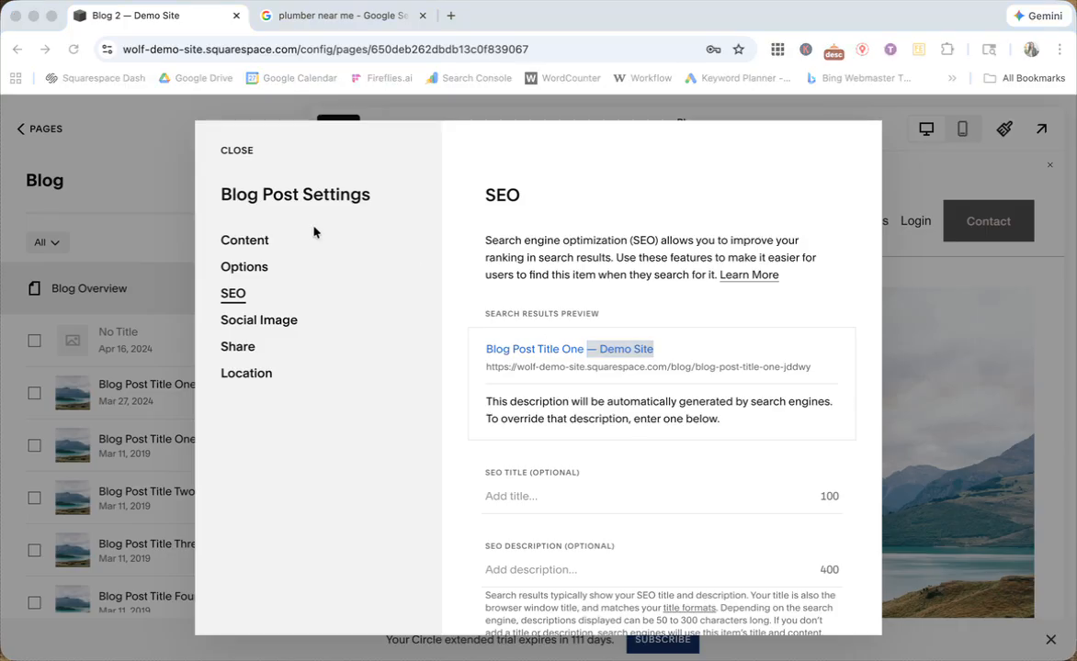
click(236, 150)
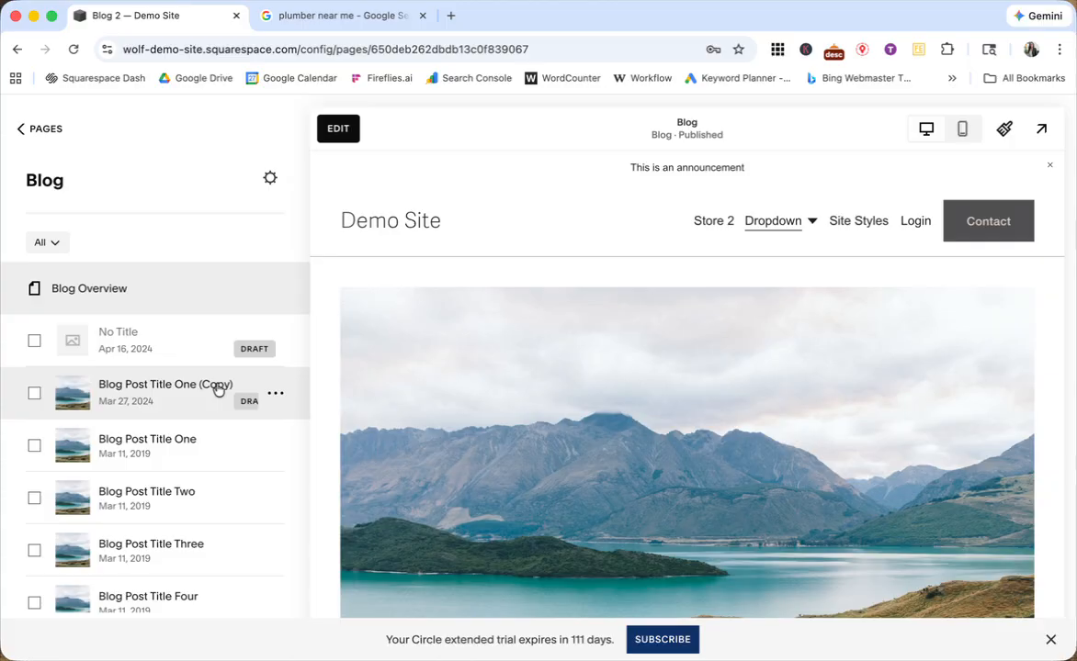
Return to the site's pages, view the SEO settings of the Store 2 page, and close them.
click(25, 132)
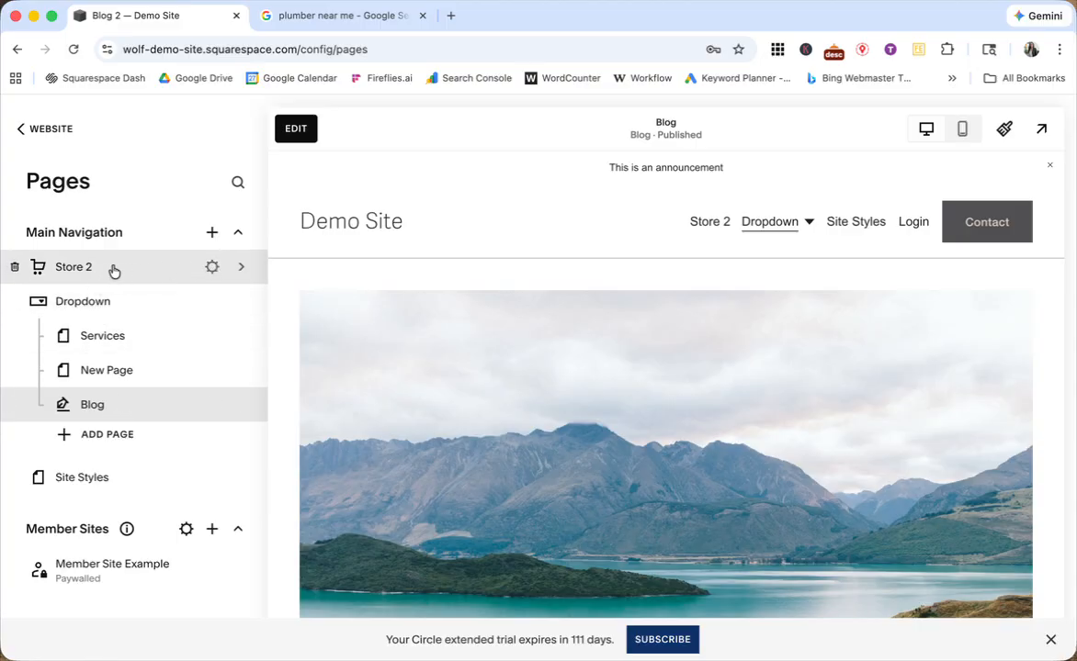
click(212, 267)
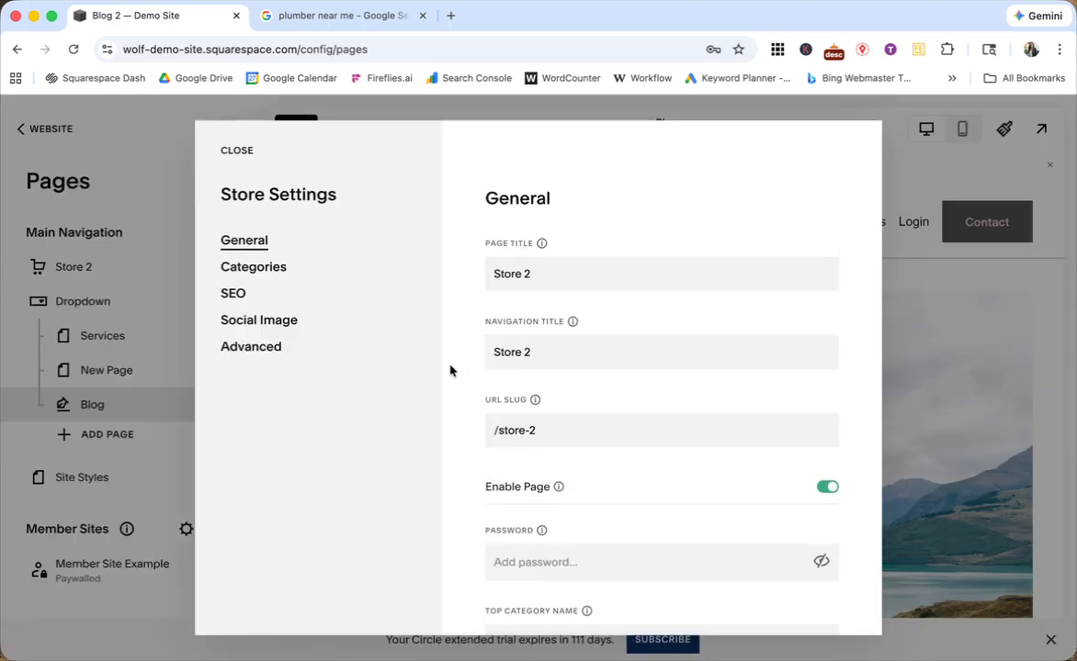
click(234, 293)
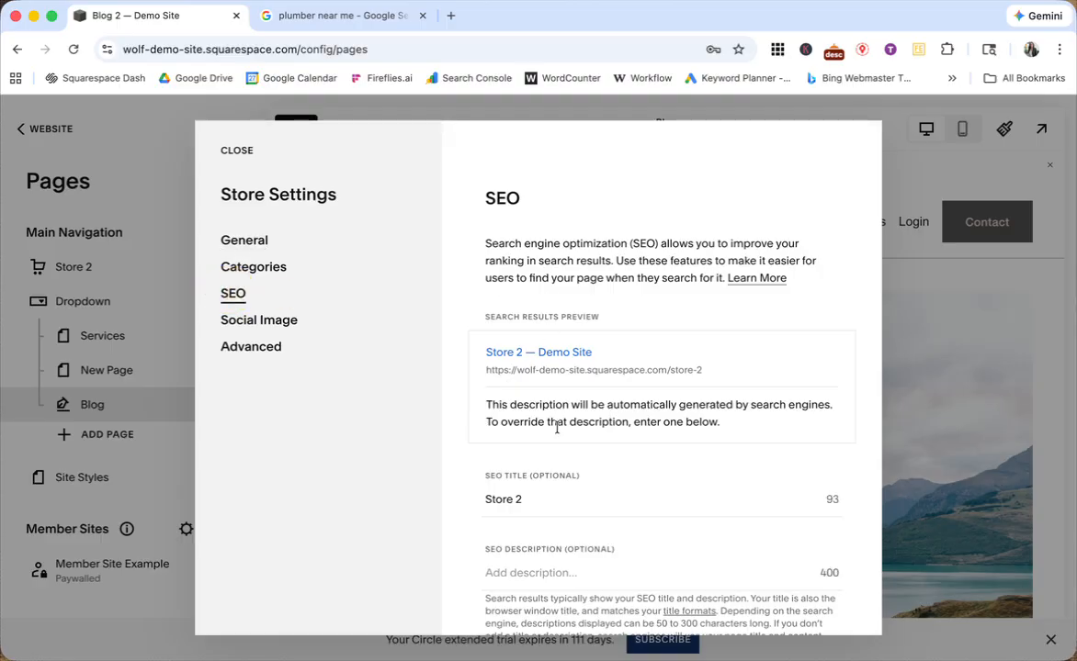
click(236, 149)
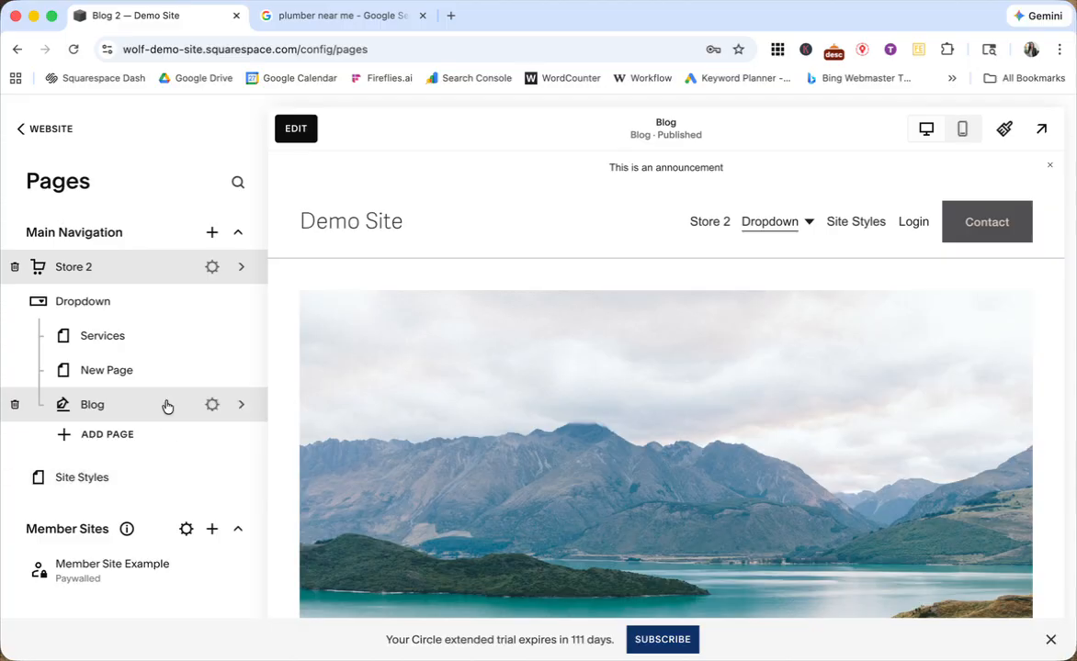
Open the Milk Dip Cup product from Store 2's test 2 category for editing.
click(131, 268)
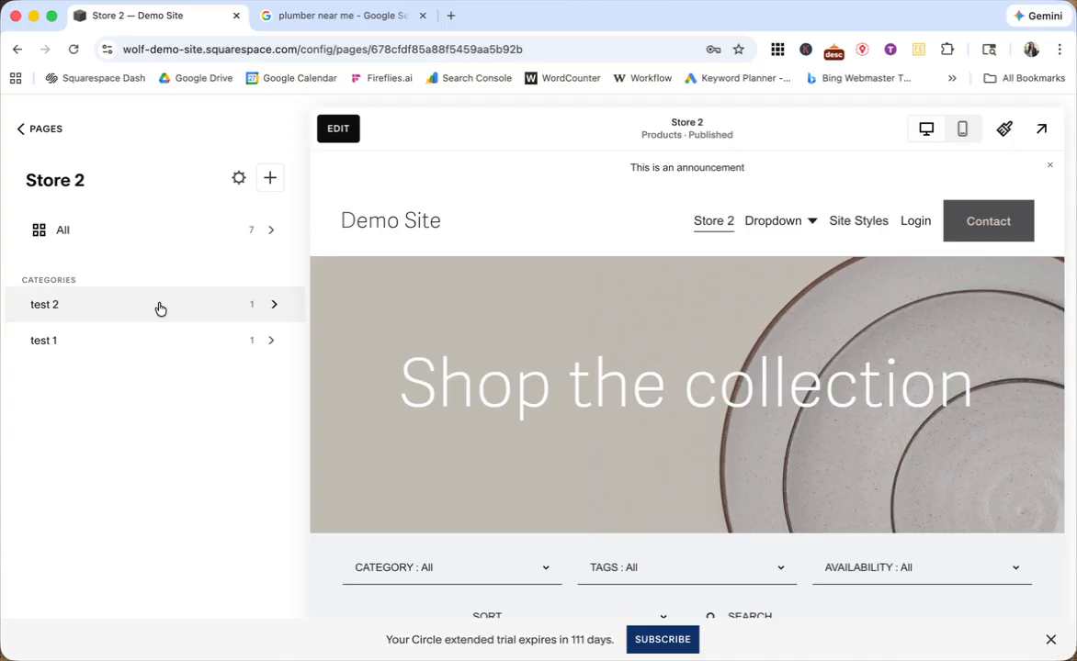
click(160, 309)
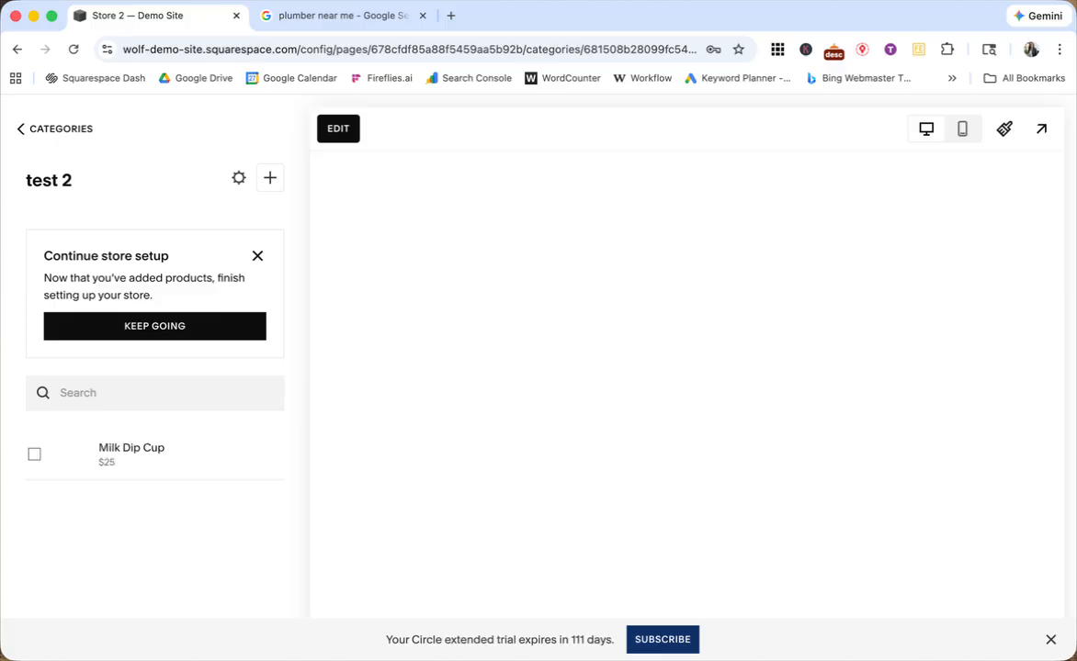
mouse_move(135, 433)
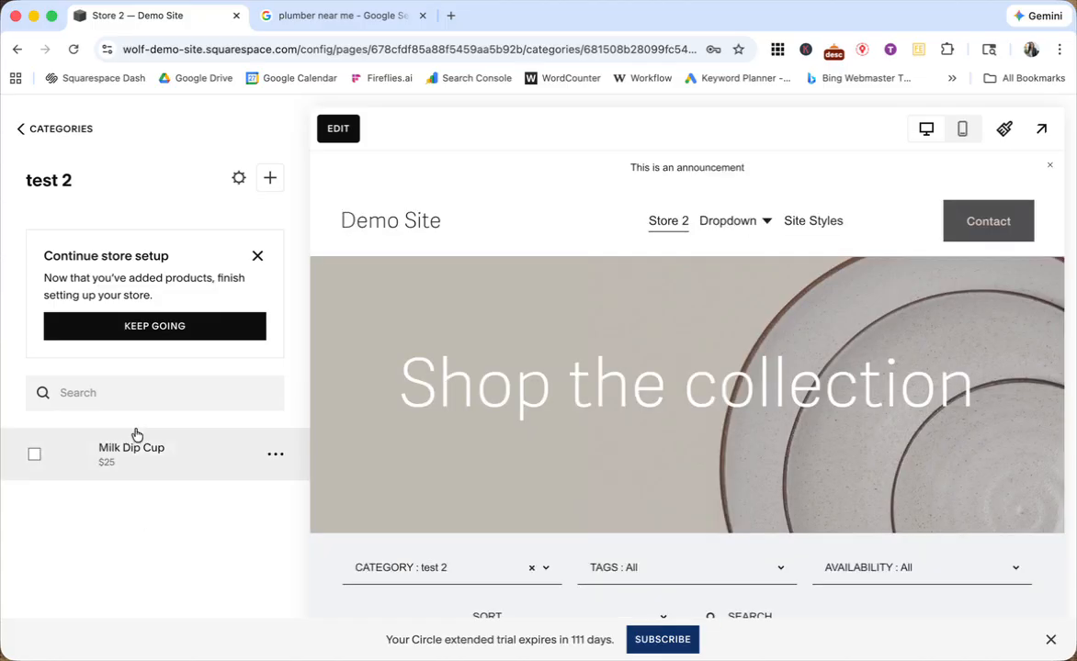
click(276, 455)
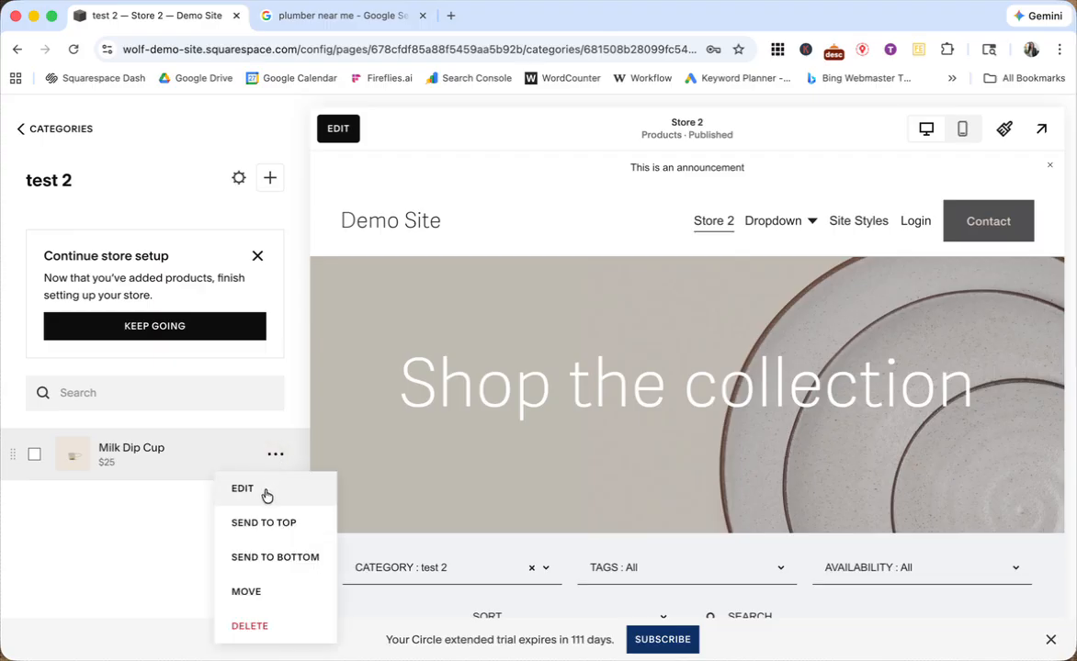
click(266, 493)
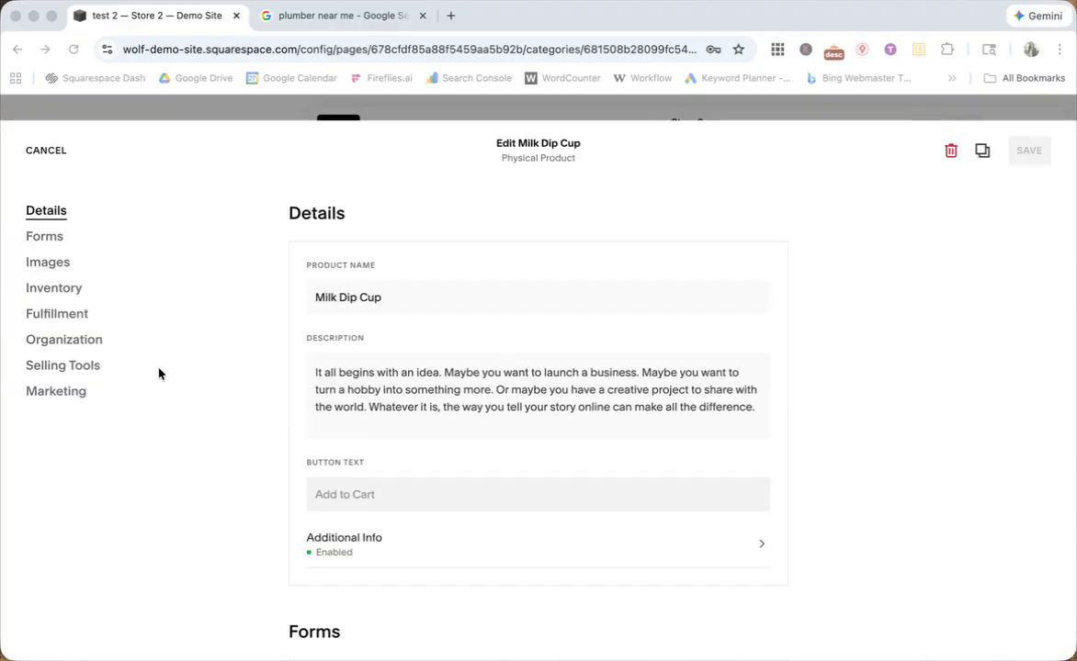
Find the product's Marketing section and examine the title and description in its SEO and URL preview.
scroll(384, 413, down, 5)
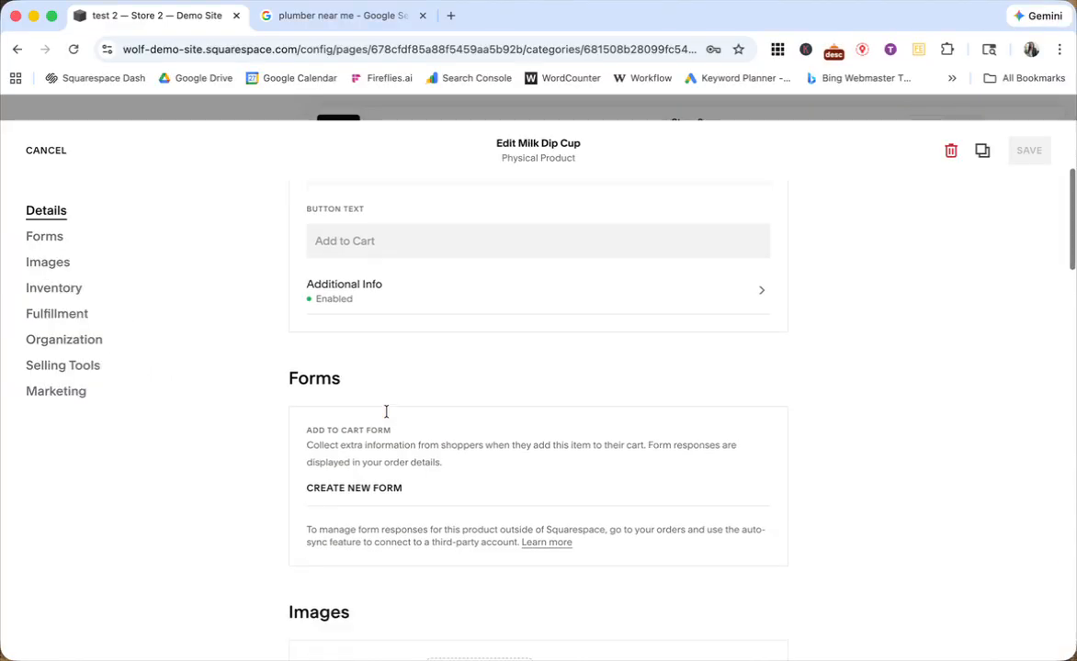
scroll(386, 417, down, 15)
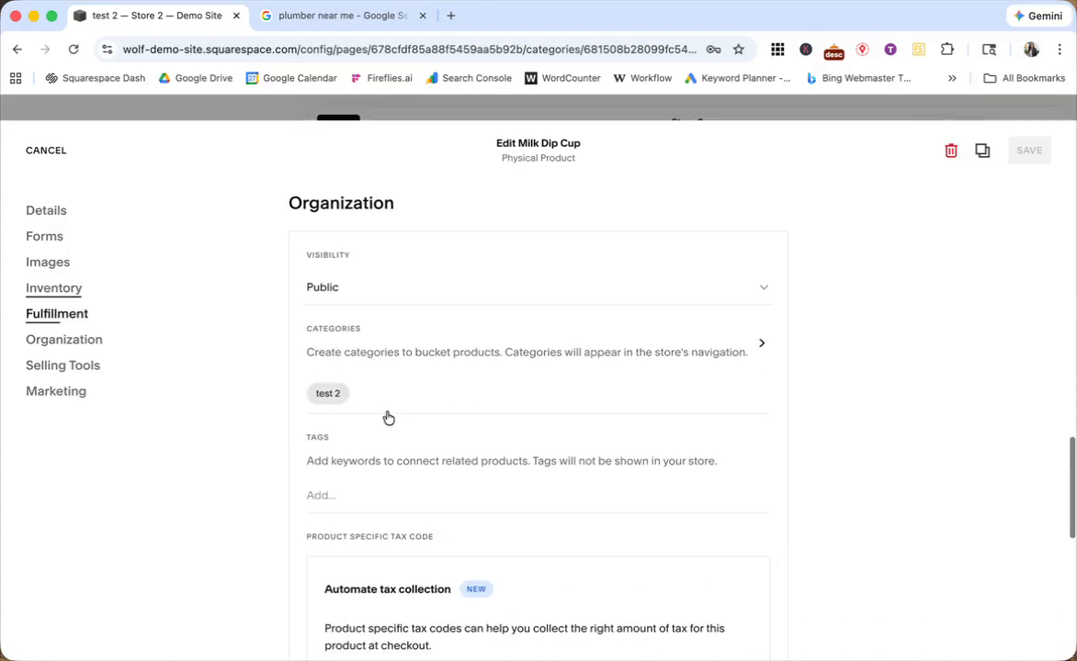
scroll(386, 414, down, 5)
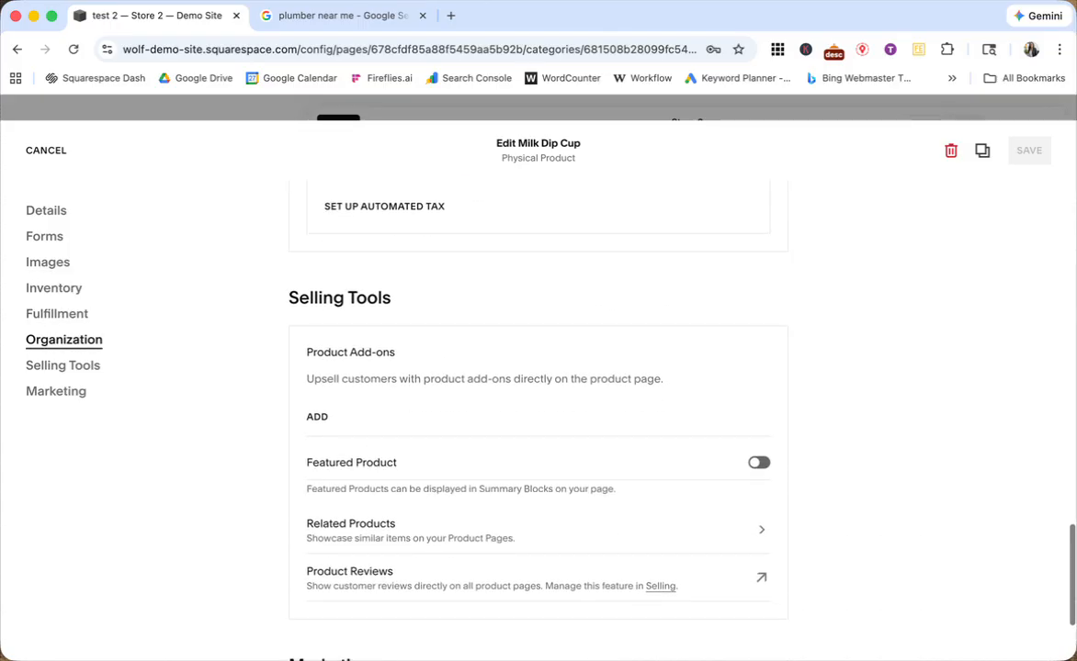
scroll(567, 497, down, 6)
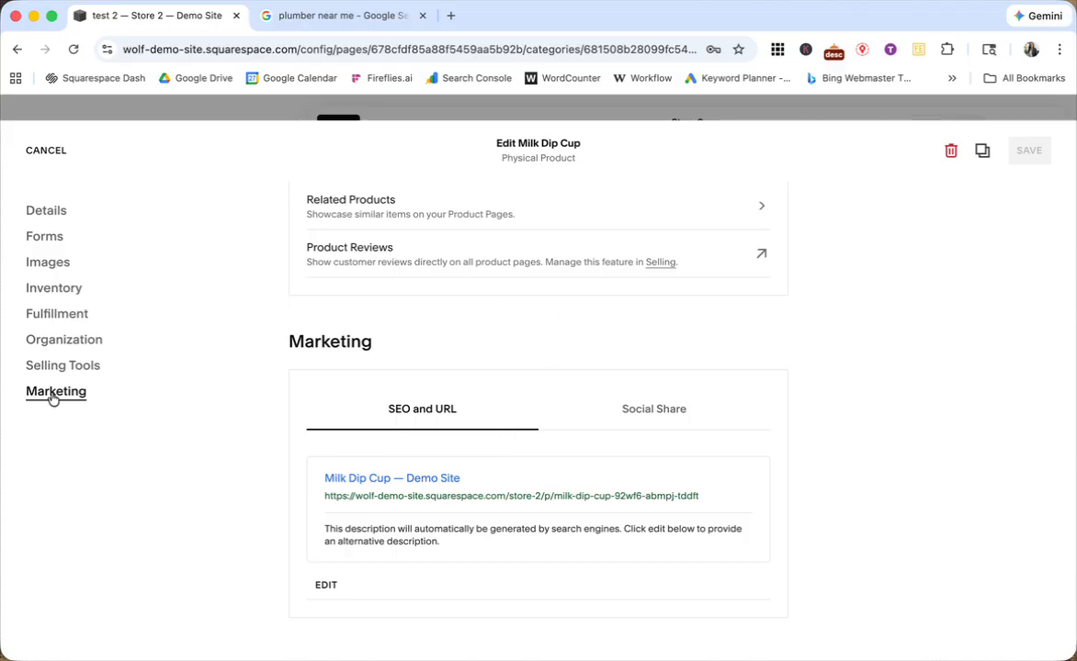
drag(373, 343, 288, 341)
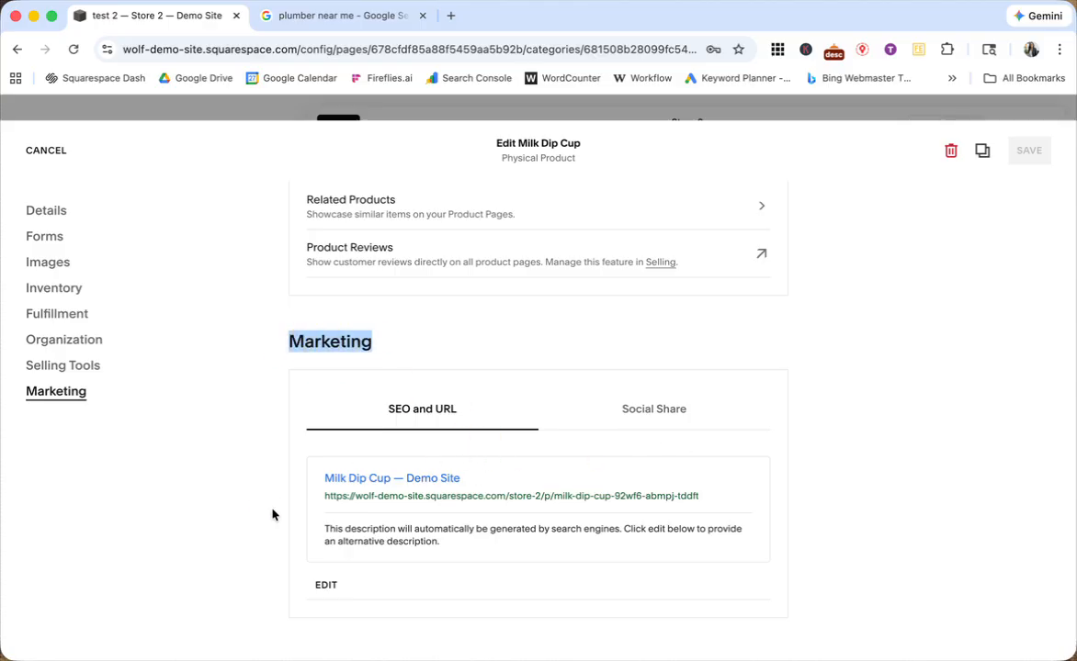
drag(459, 478, 342, 478)
click(454, 532)
drag(441, 541, 404, 533)
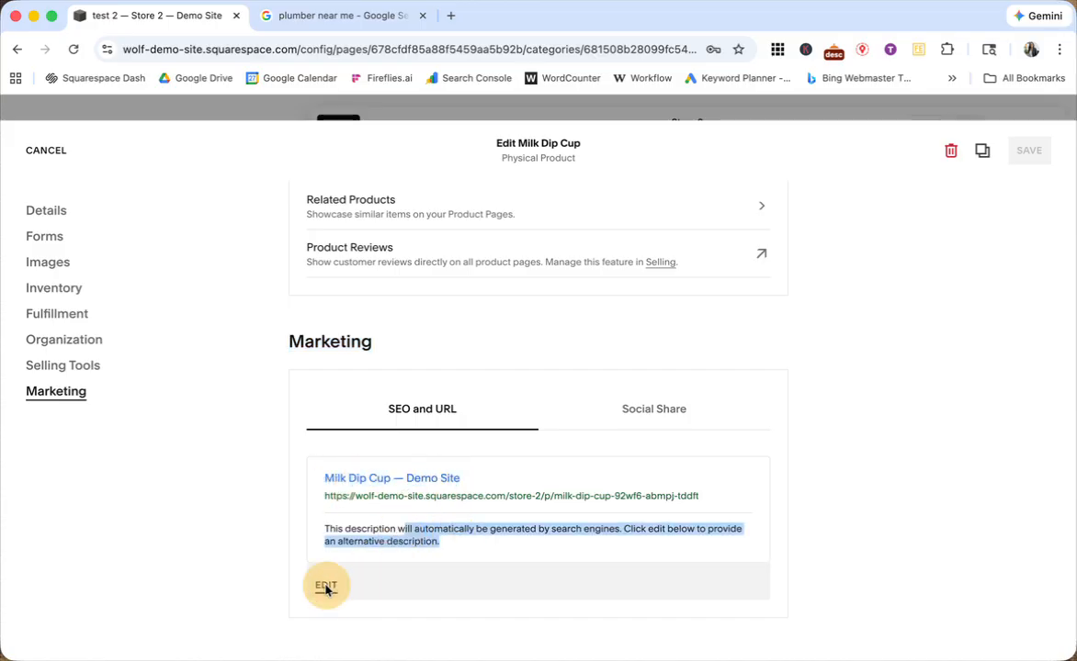
Show the Milk Dip Cup product's editable SEO settings and examine its URL slug.
click(321, 585)
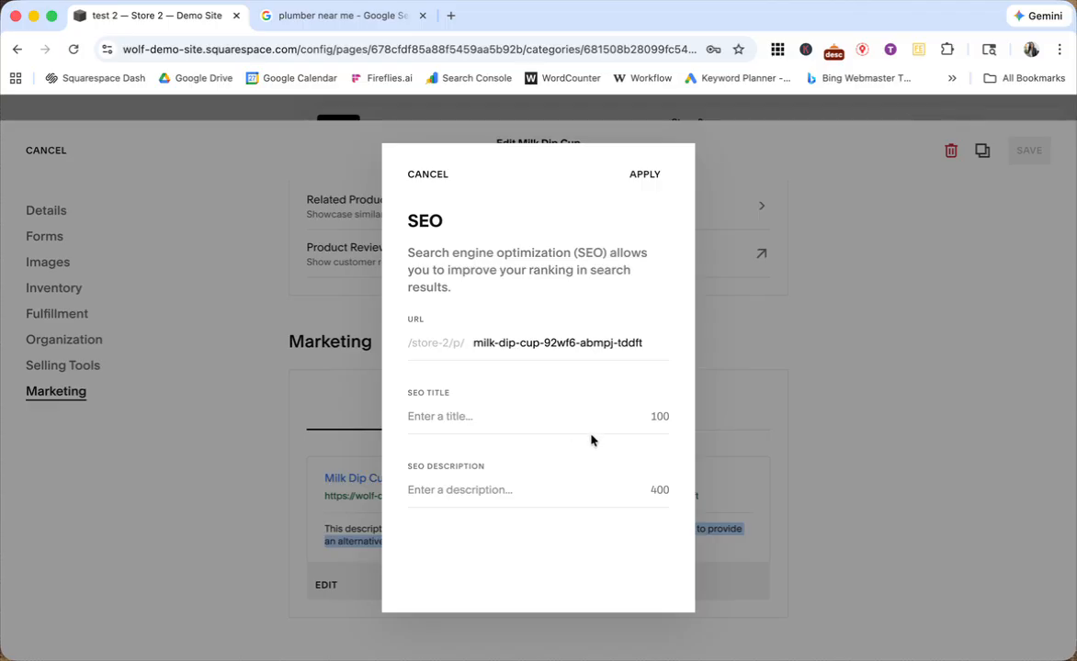
drag(473, 343, 656, 343)
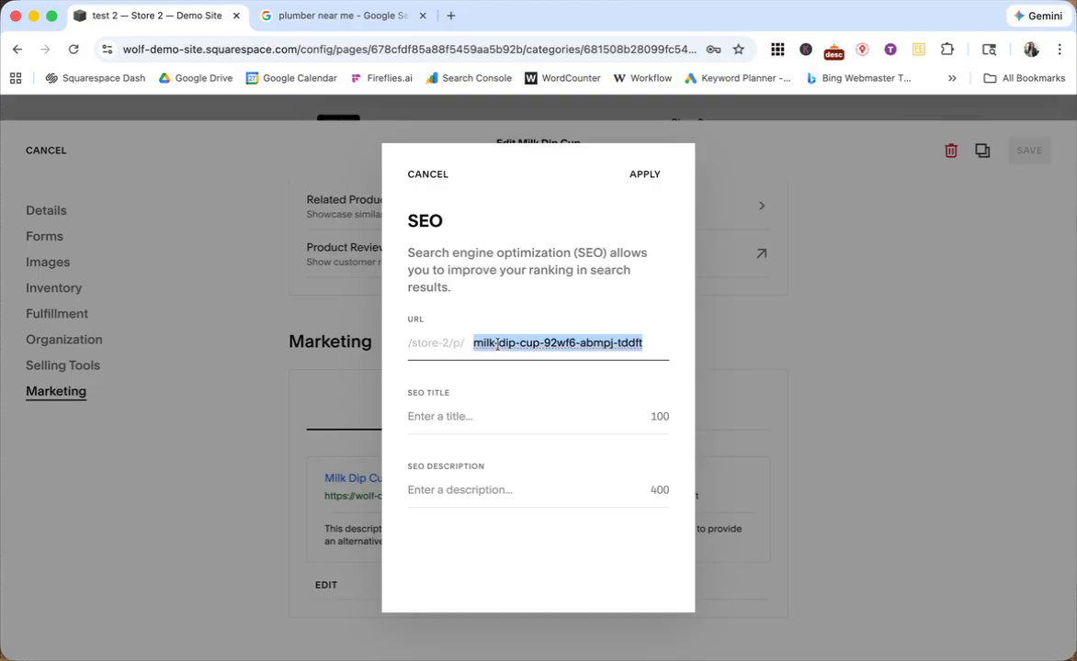
click(497, 345)
drag(473, 343, 659, 342)
click(546, 342)
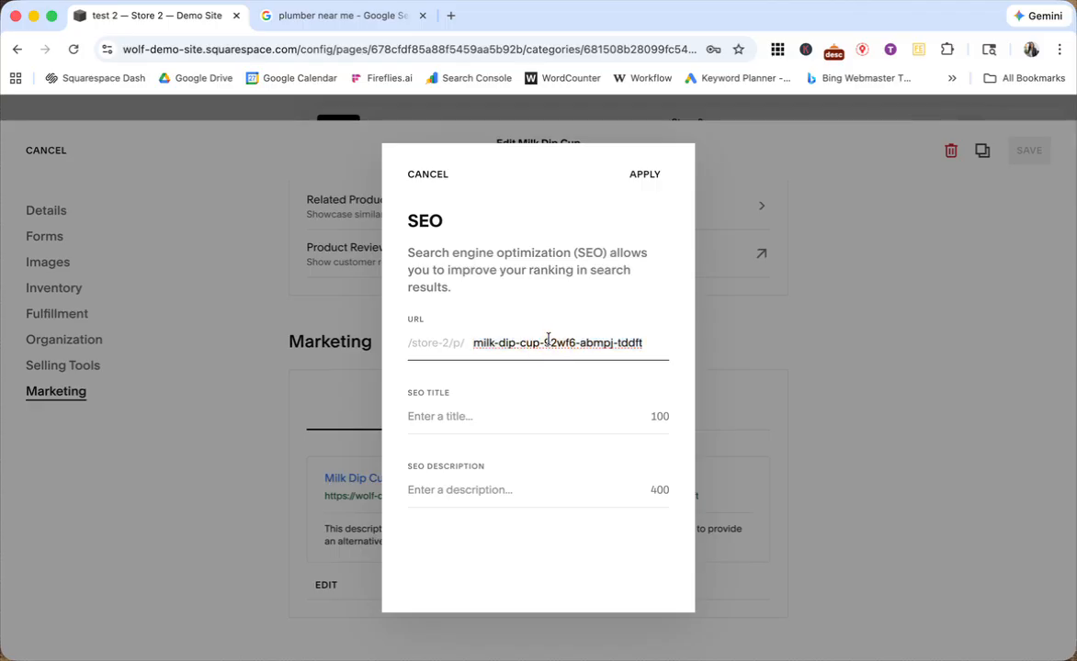
Examine the product's SEO title and SEO description fields, and leave the SEO settings and product editor without saving.
click(436, 415)
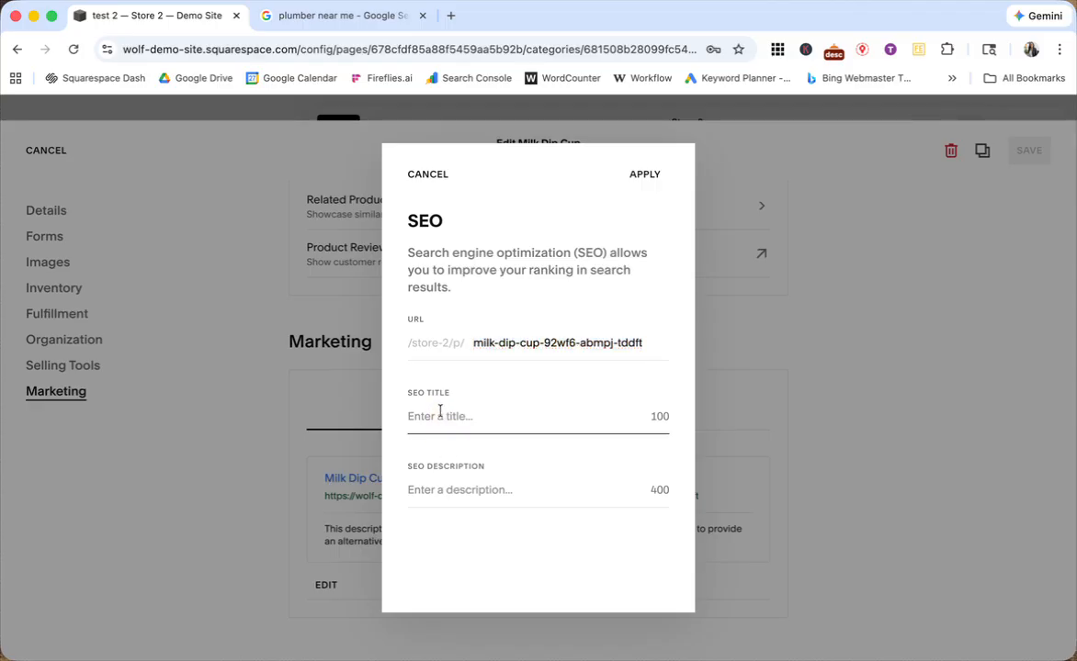
click(452, 488)
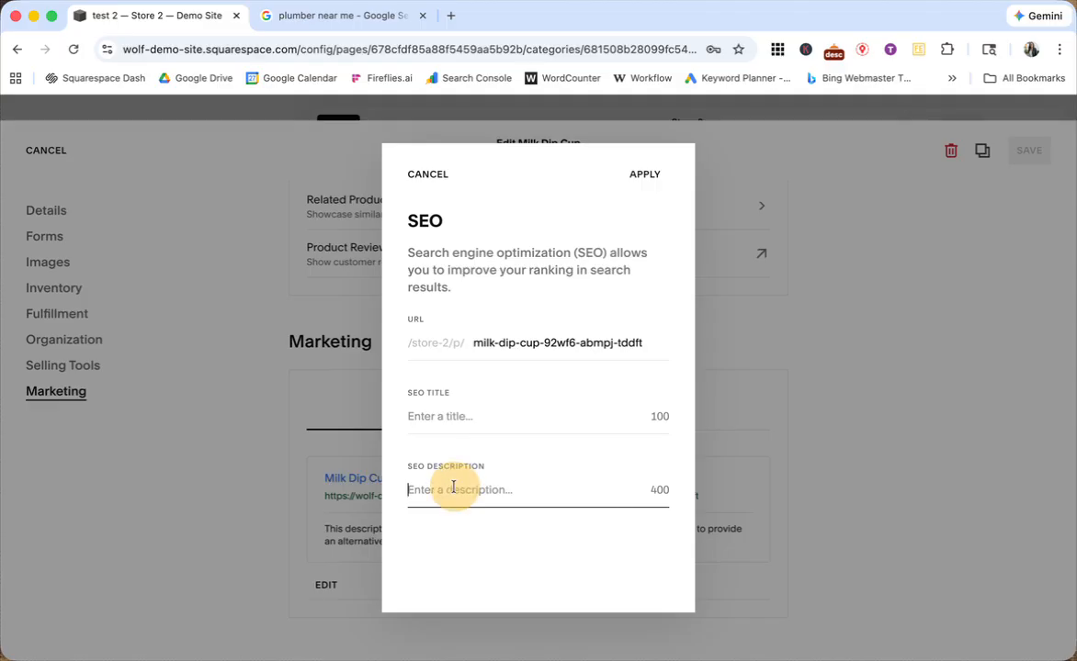
click(484, 417)
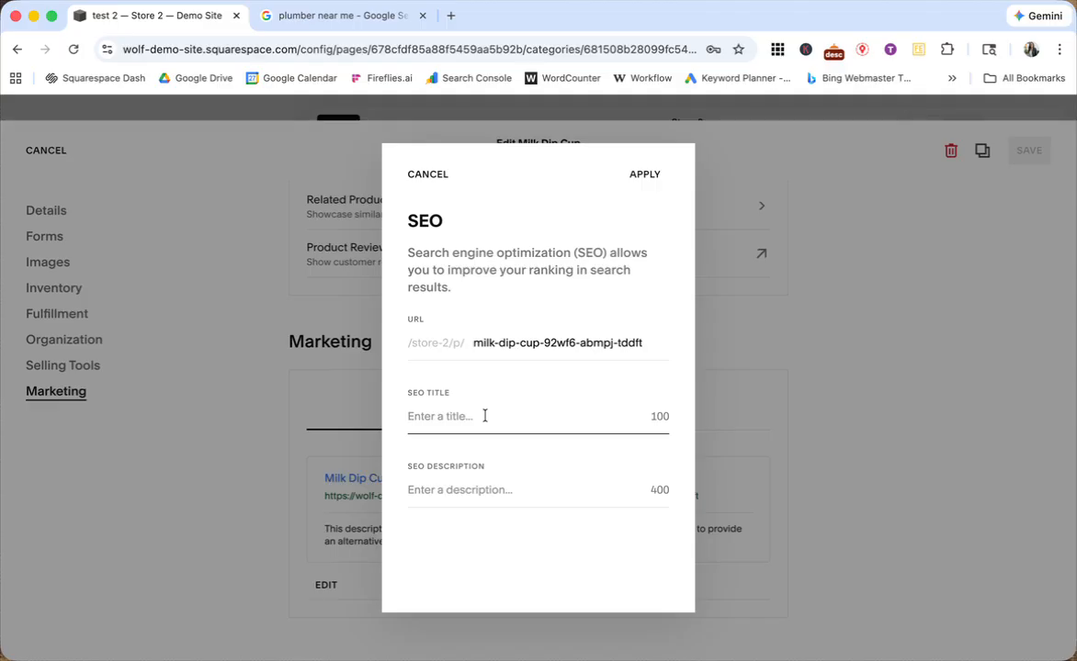
click(397, 397)
drag(407, 393, 457, 411)
click(456, 414)
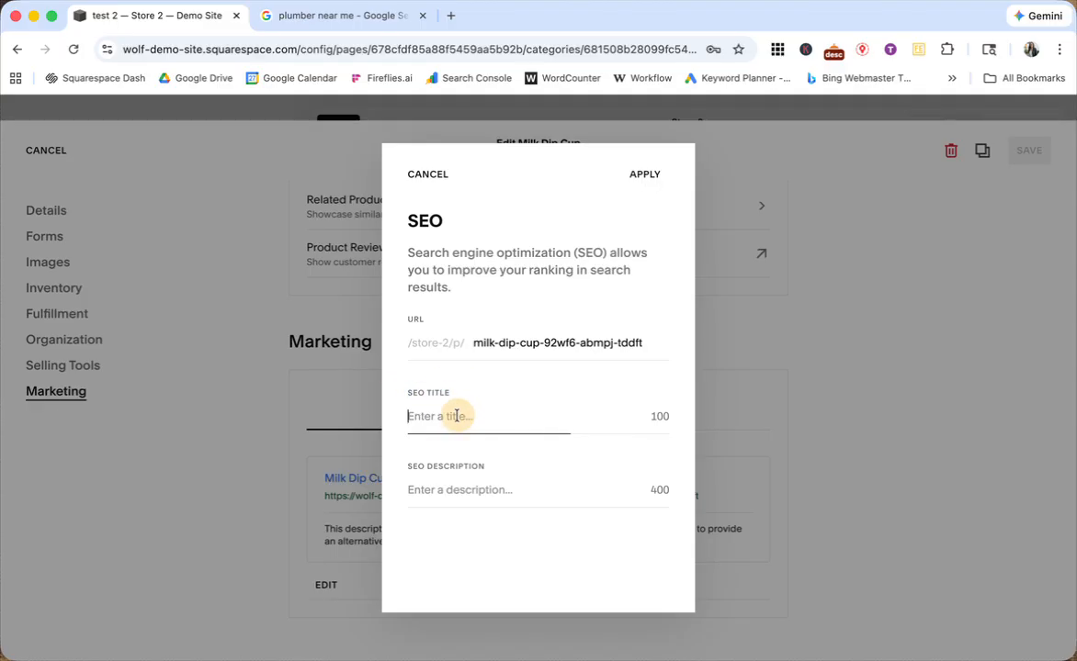
click(454, 490)
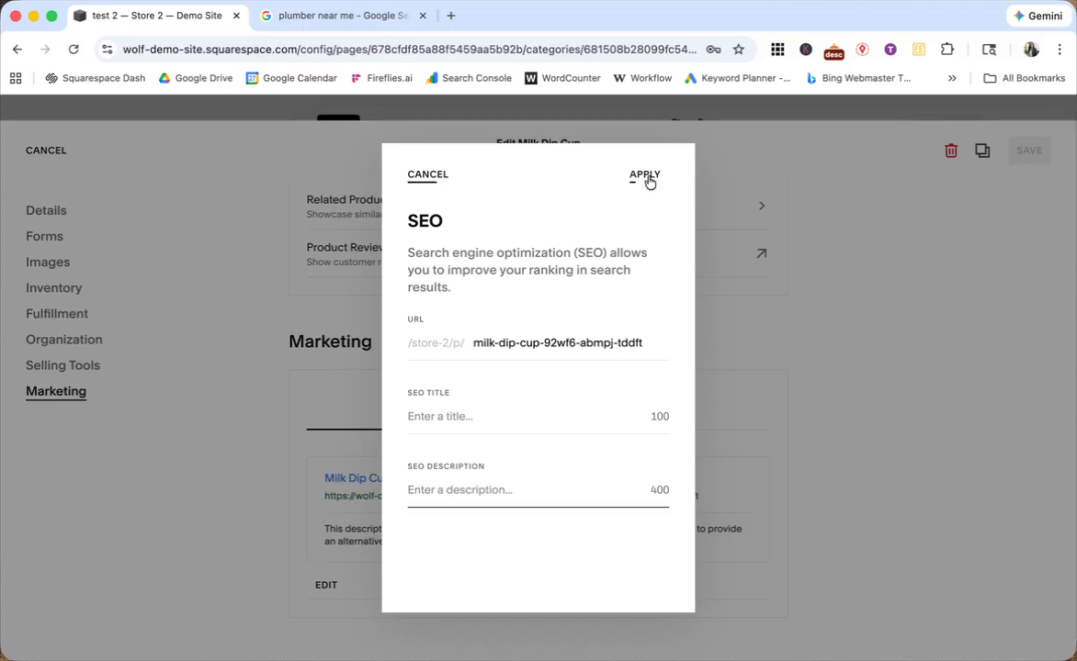
click(439, 178)
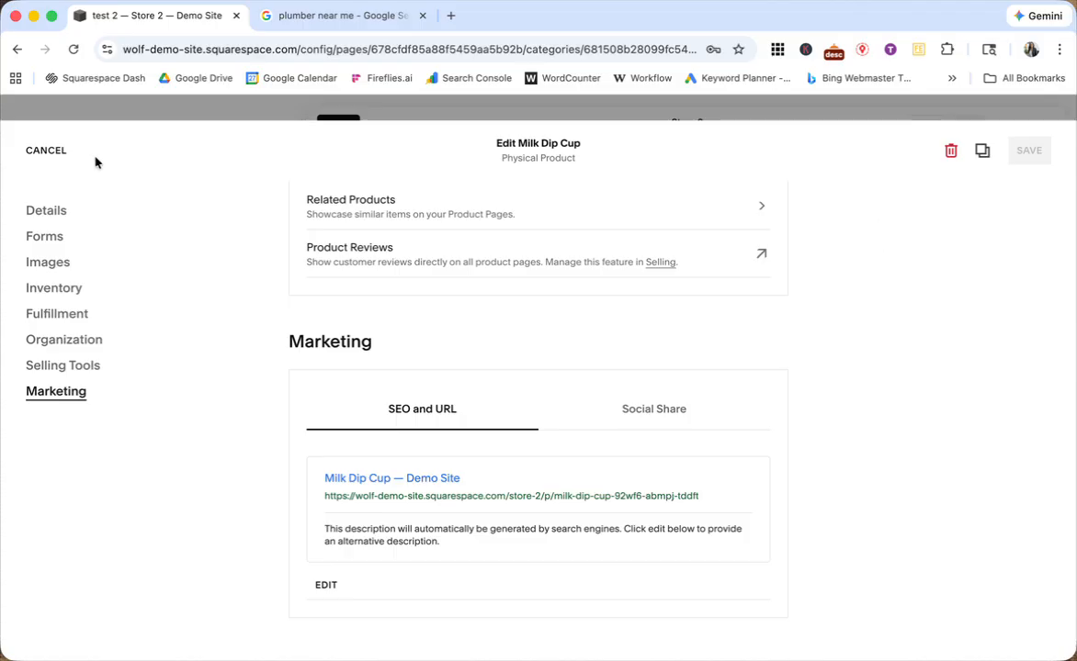
click(46, 151)
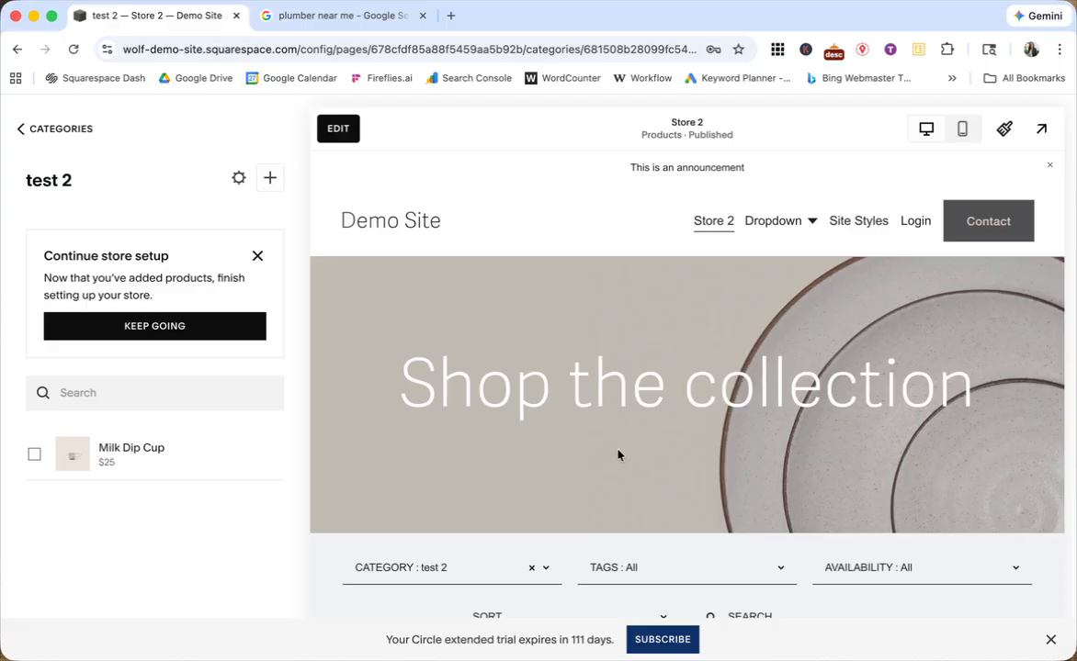
Search the site's settings for "seo" and open the SEO / AIO page.
text(/)
text(seo)
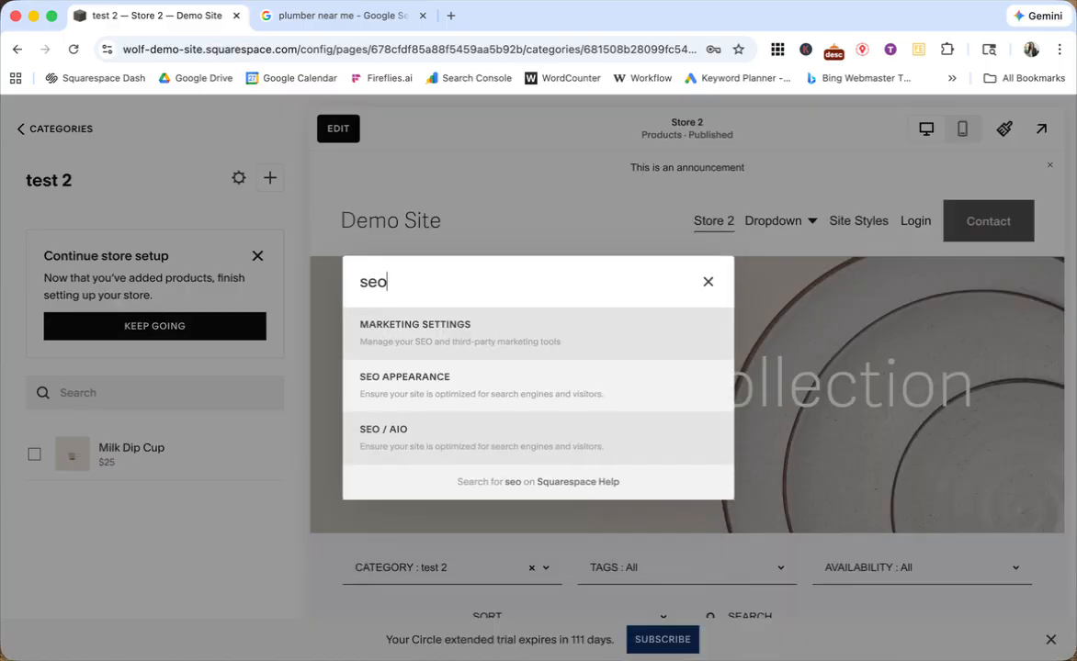
click(484, 440)
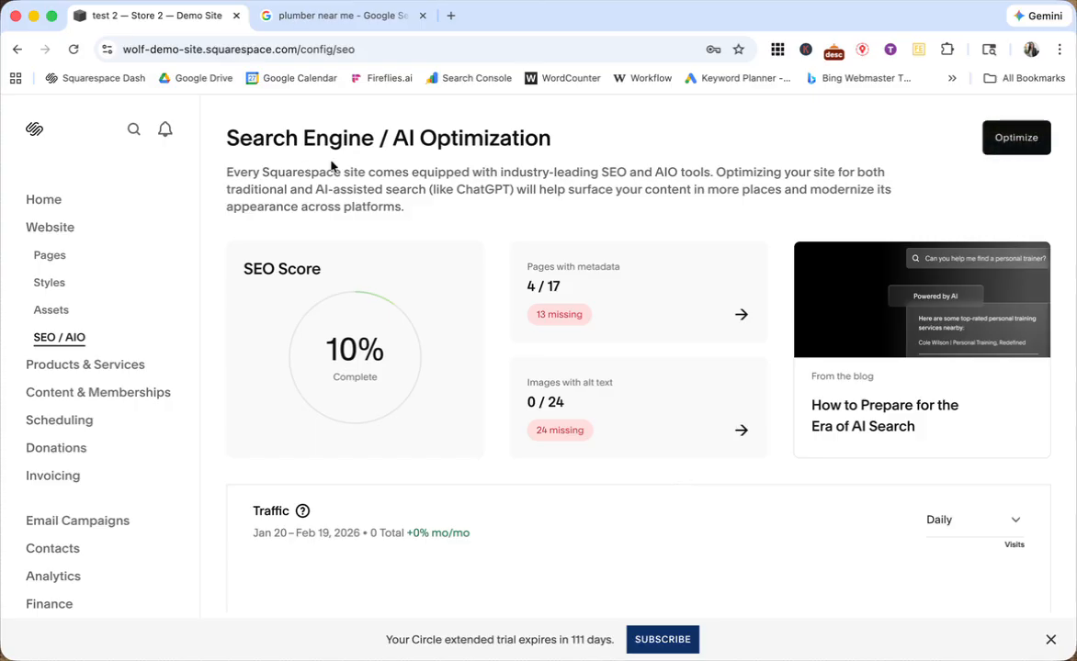
drag(219, 136, 544, 138)
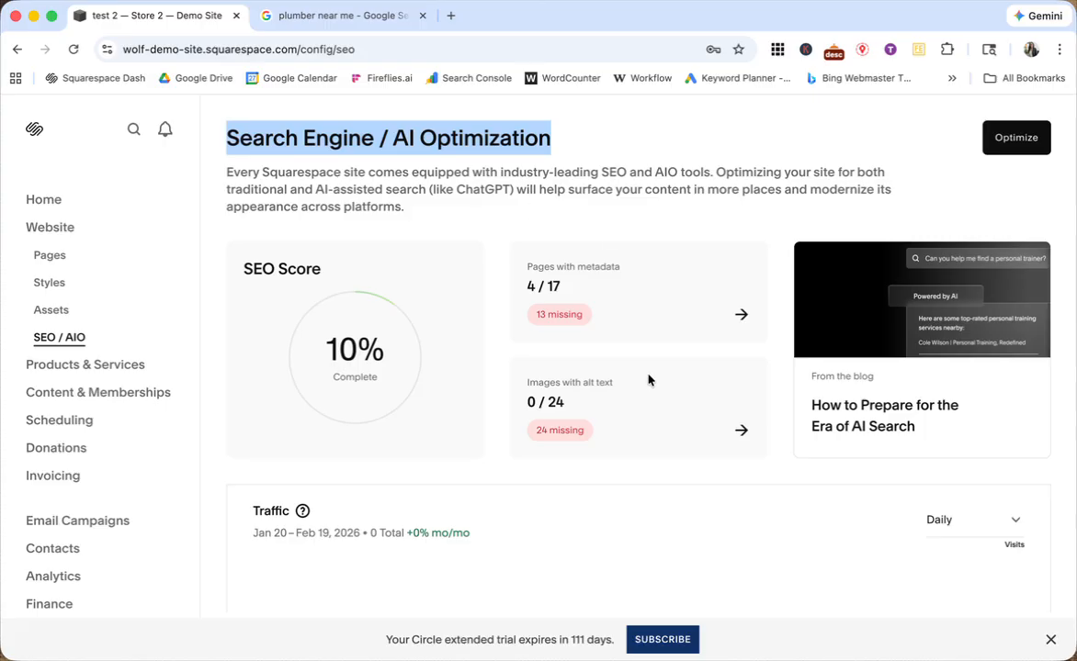
Examine the tools to manage your optimization, including Search Appearance, Google Search Console and Social Sharing.
scroll(649, 377, down, 7)
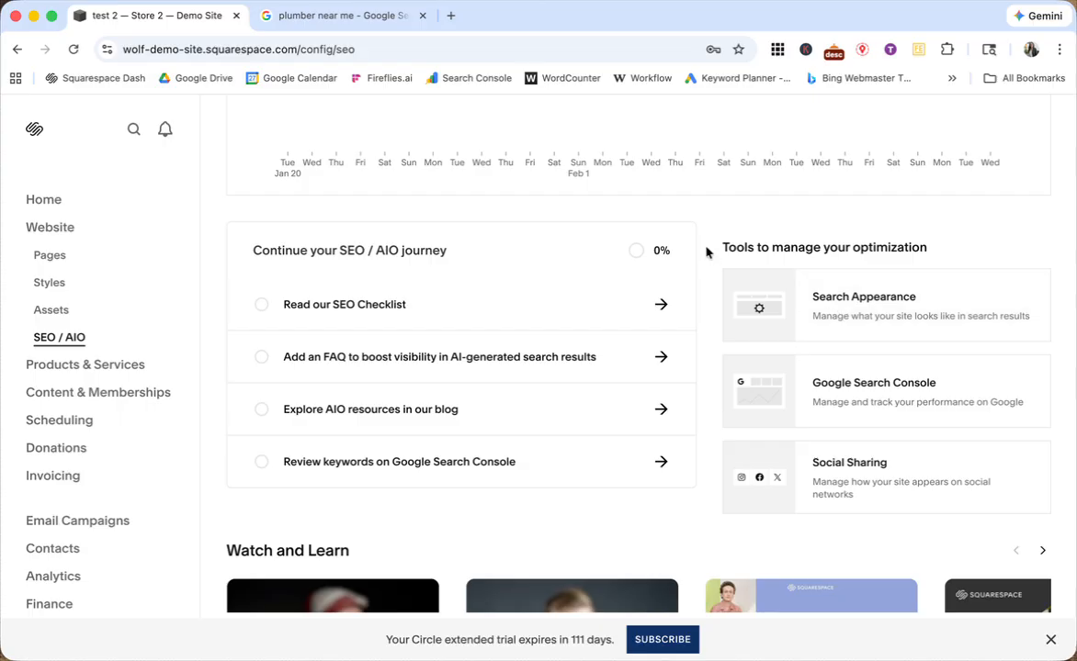
drag(719, 247, 951, 247)
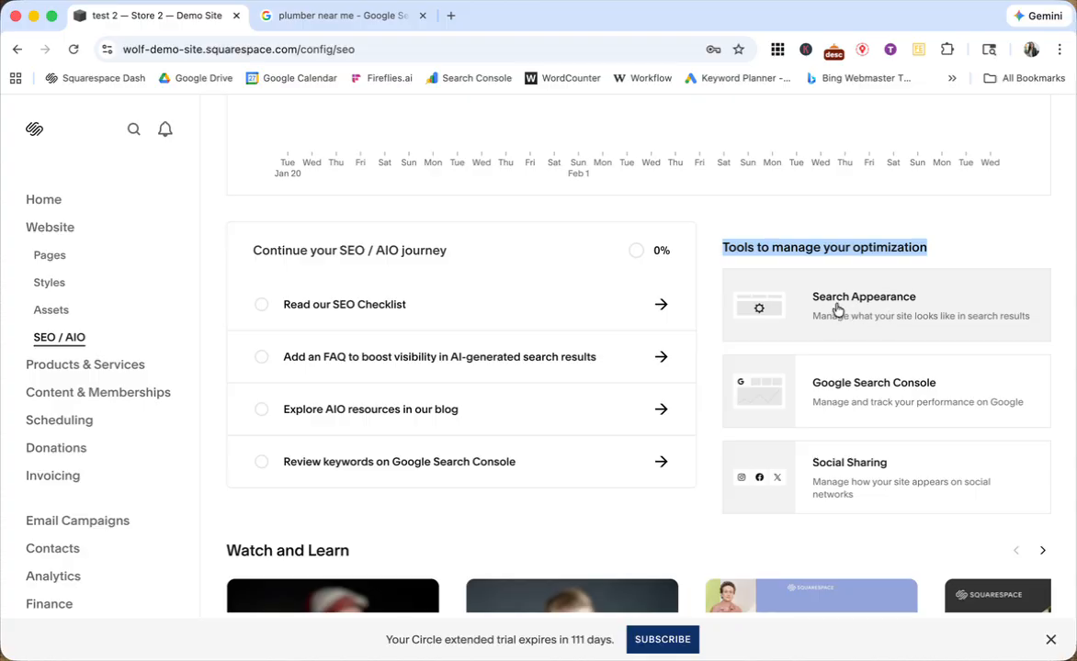
scroll(825, 320, up, 5)
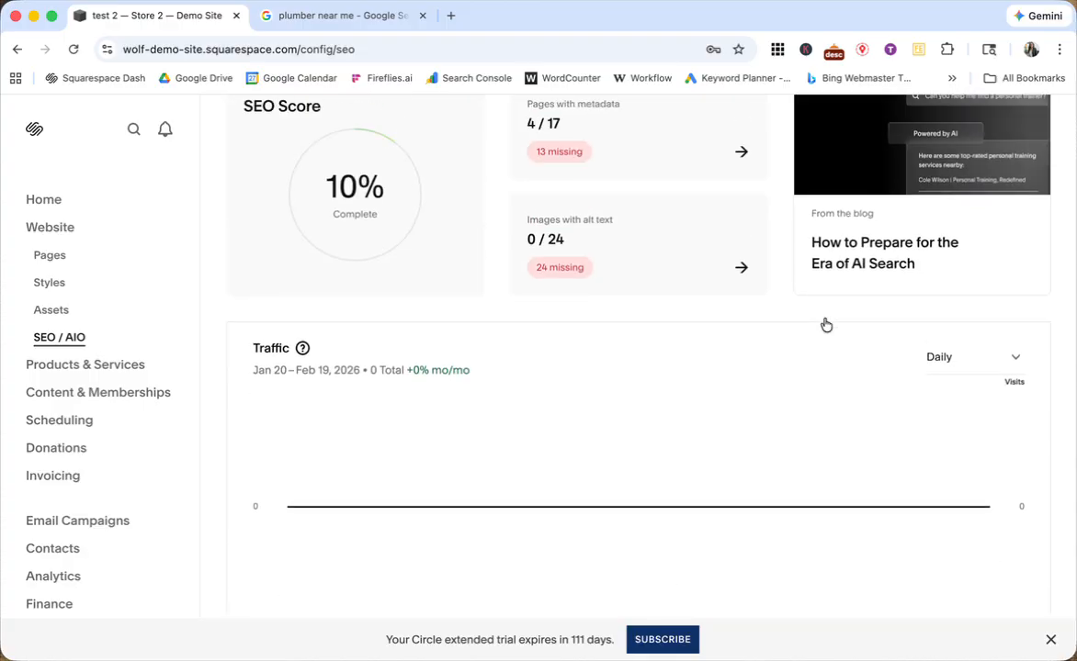
scroll(826, 323, down, 5)
scroll(825, 325, down, 3)
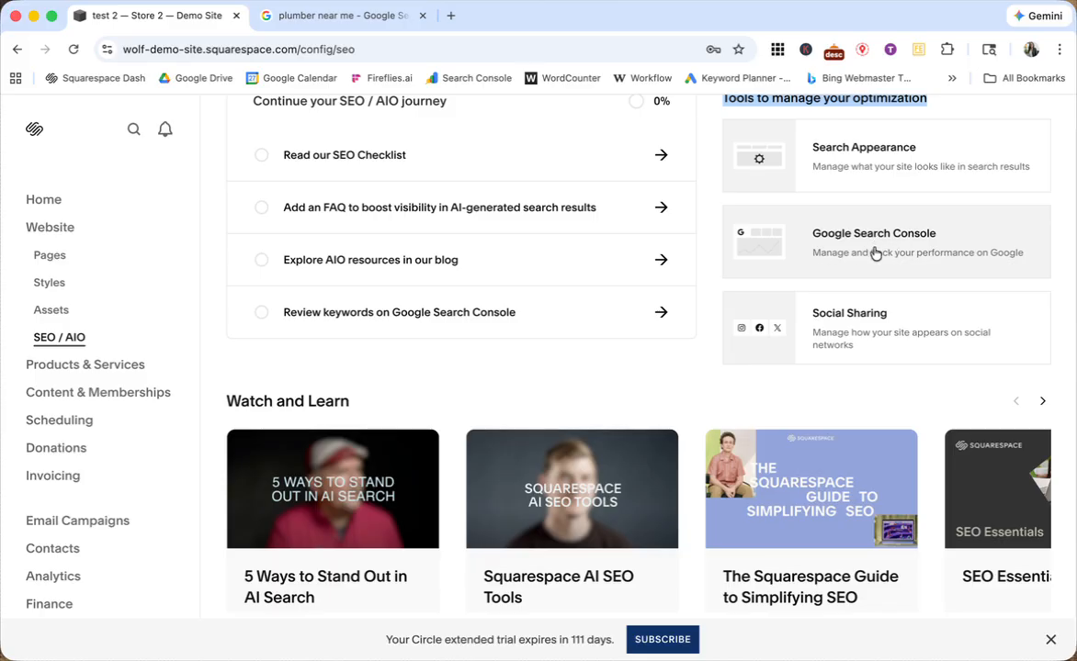
scroll(876, 253, up, 1)
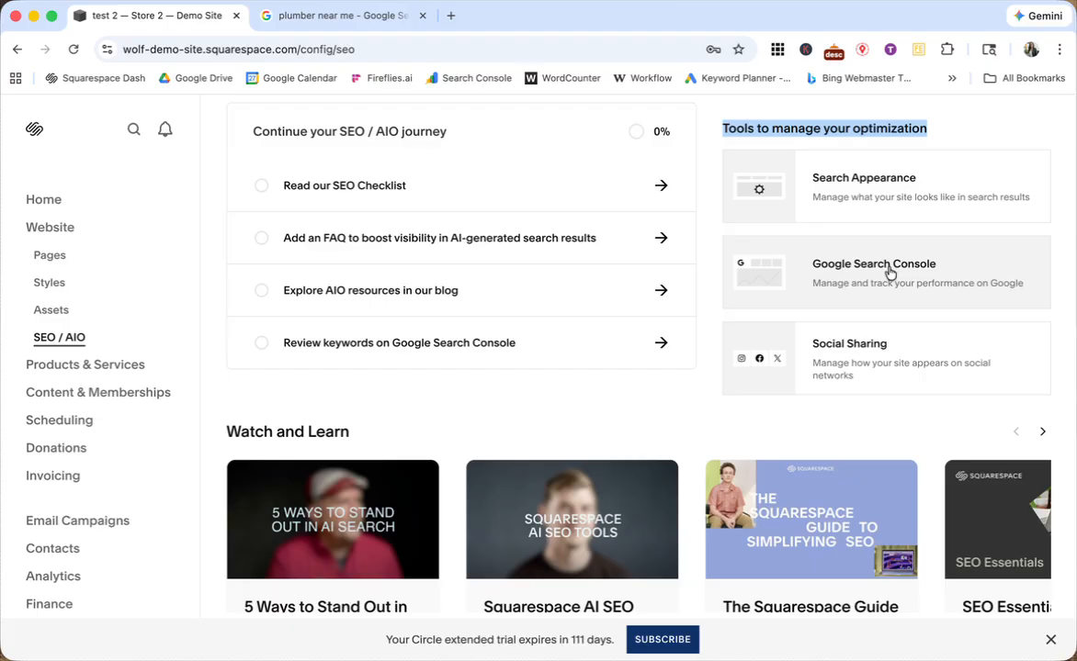
Examine the pages with metadata and images with alt text summaries on the SEO / AIO page.
scroll(679, 313, up, 10)
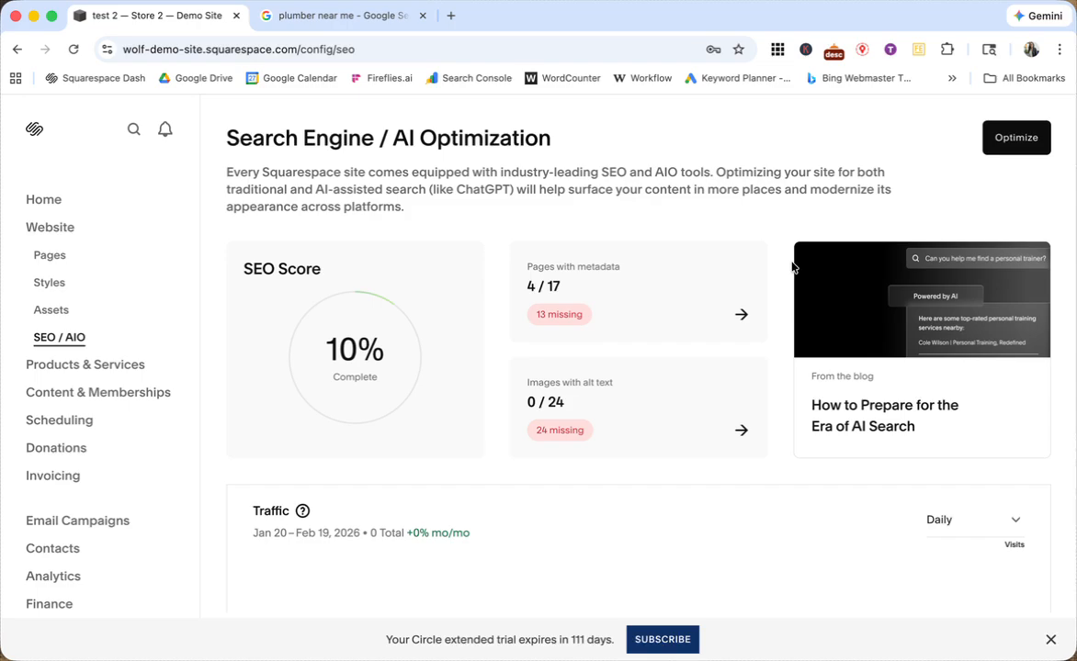
click(587, 267)
drag(557, 266, 627, 272)
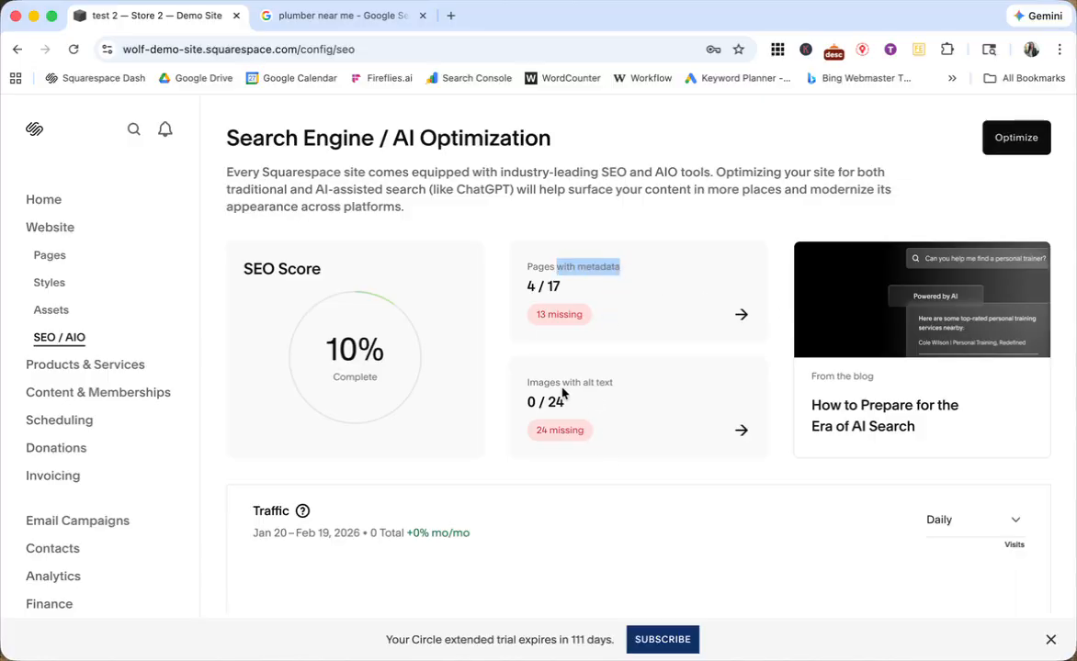
drag(550, 382, 704, 387)
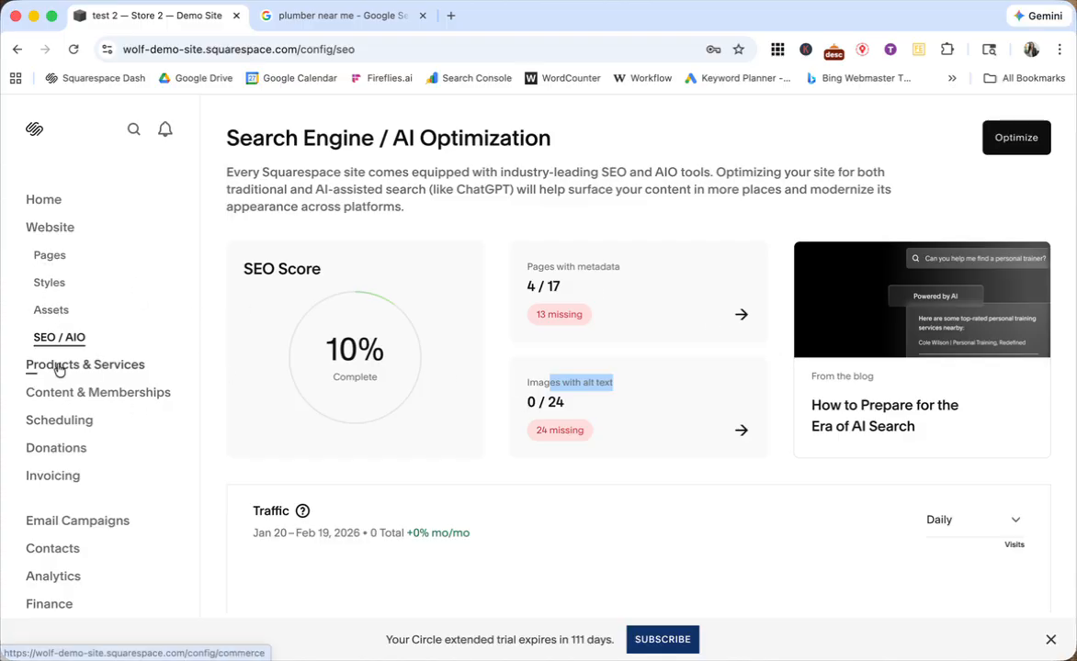
drag(89, 342, 227, 339)
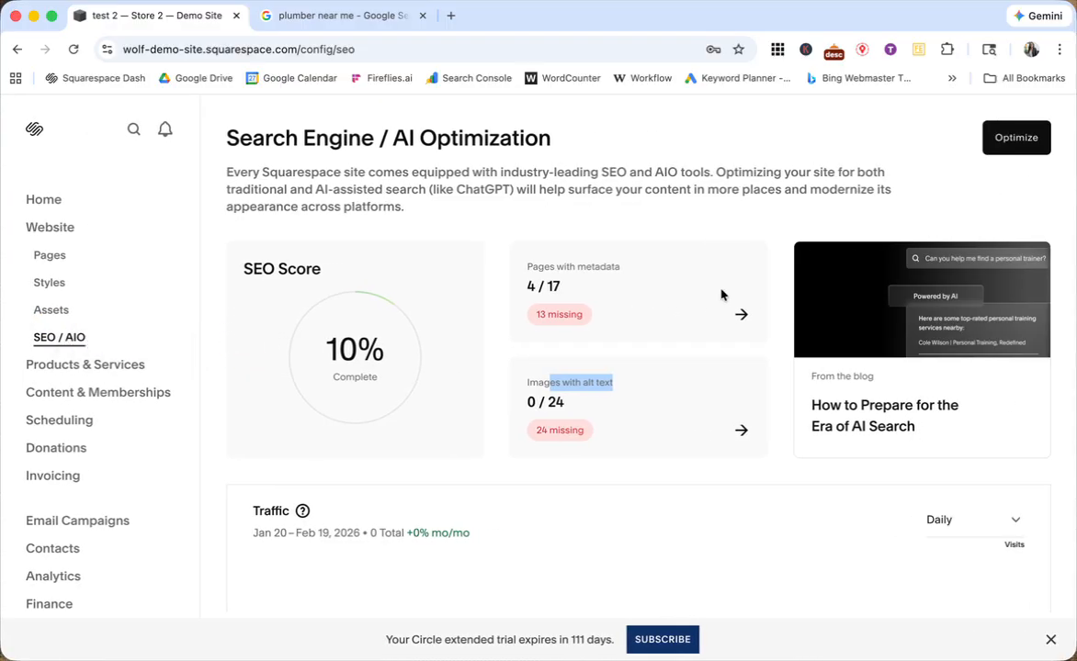
drag(547, 267, 629, 272)
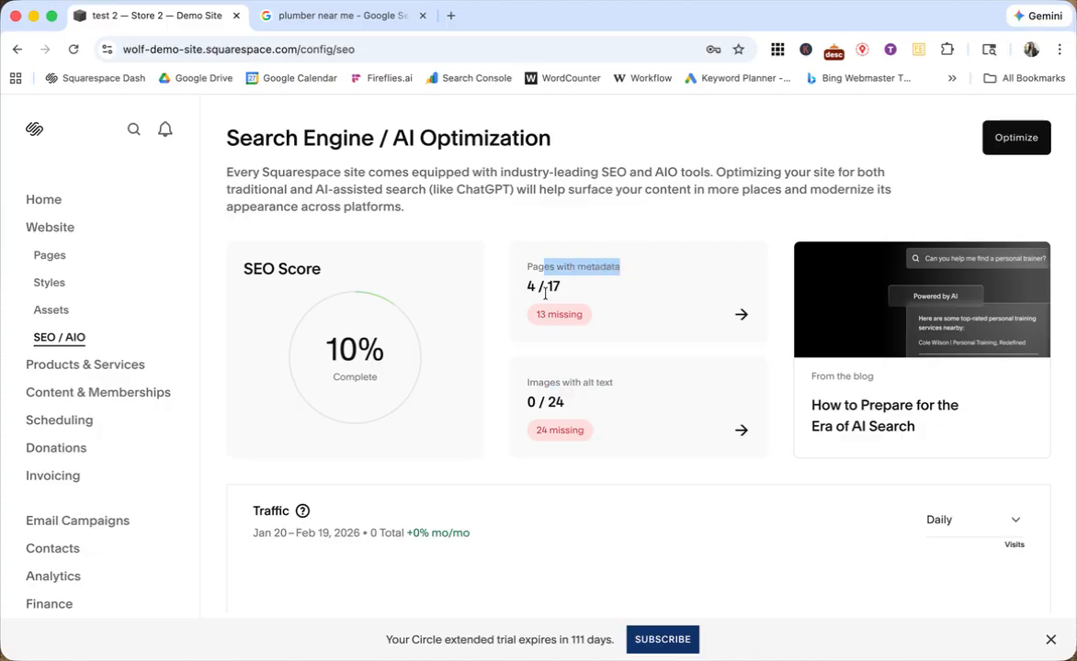
drag(537, 285, 565, 286)
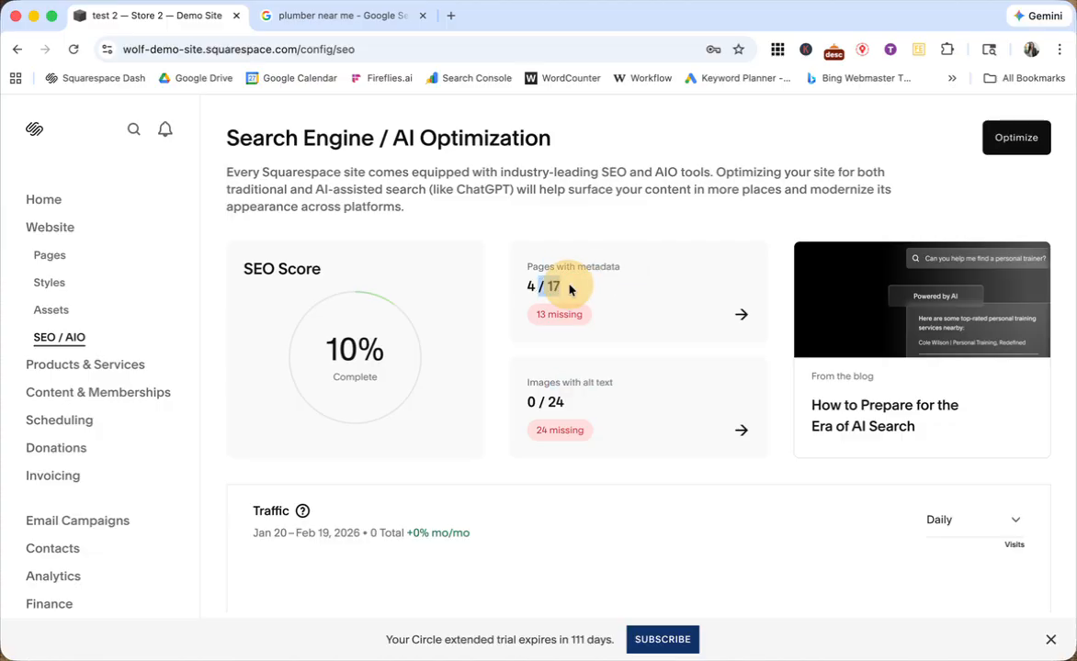
Open the AI metadata review for the pages missing metadata and accept the Squarespace AI terms.
click(741, 317)
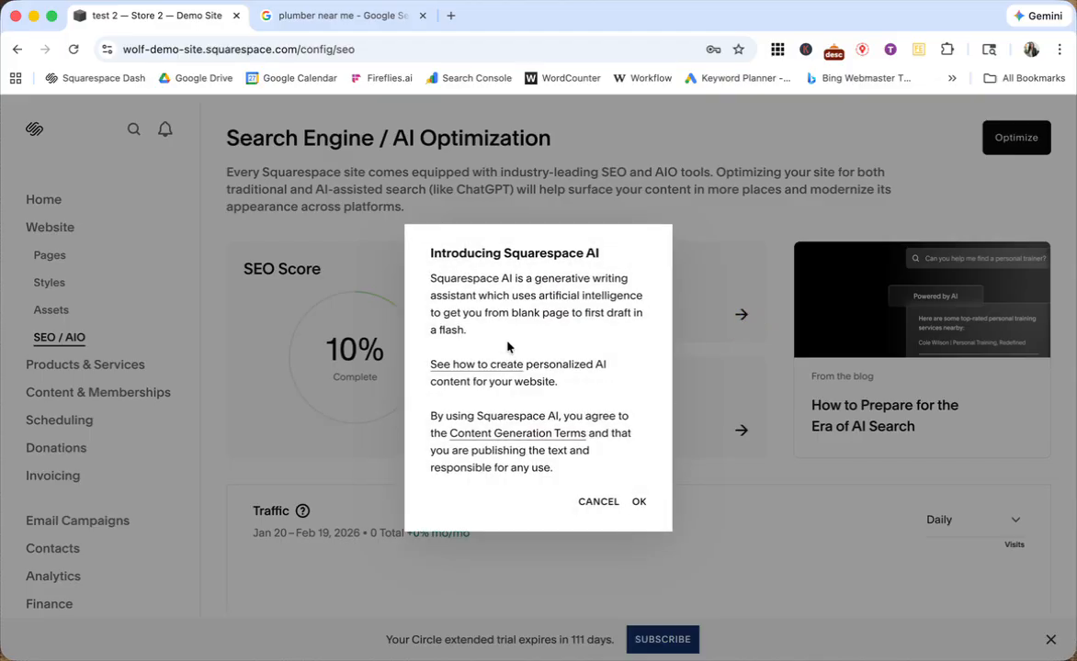
double_click(526, 250)
click(639, 501)
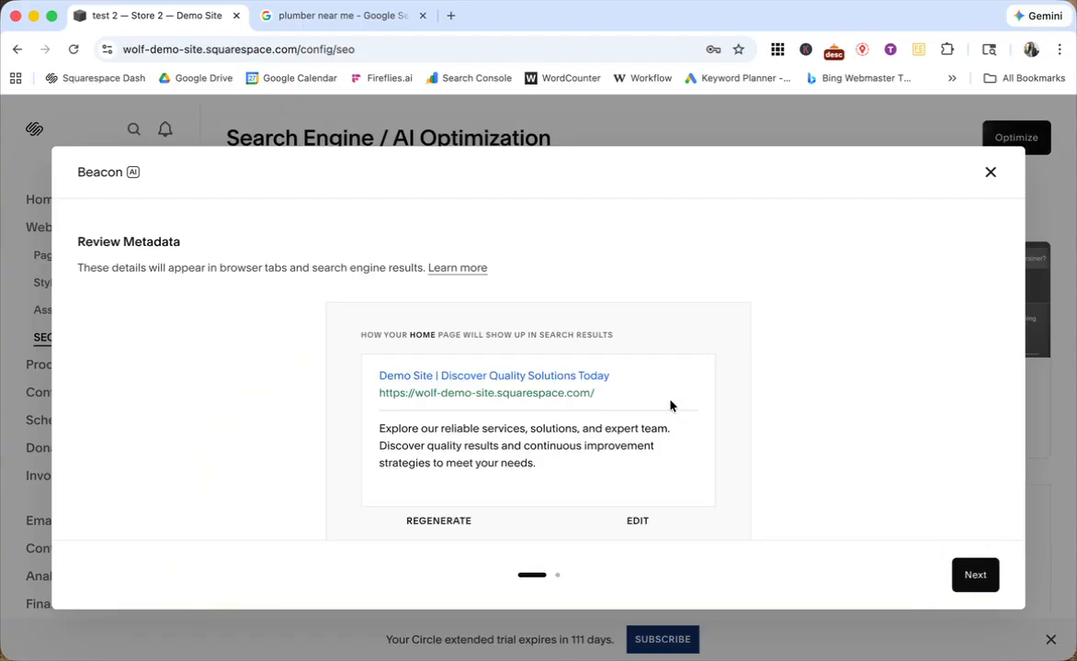
Examine the AI-generated search titles and descriptions for the site's pages, and leave the Beacon AI review without saving.
scroll(670, 405, down, 3)
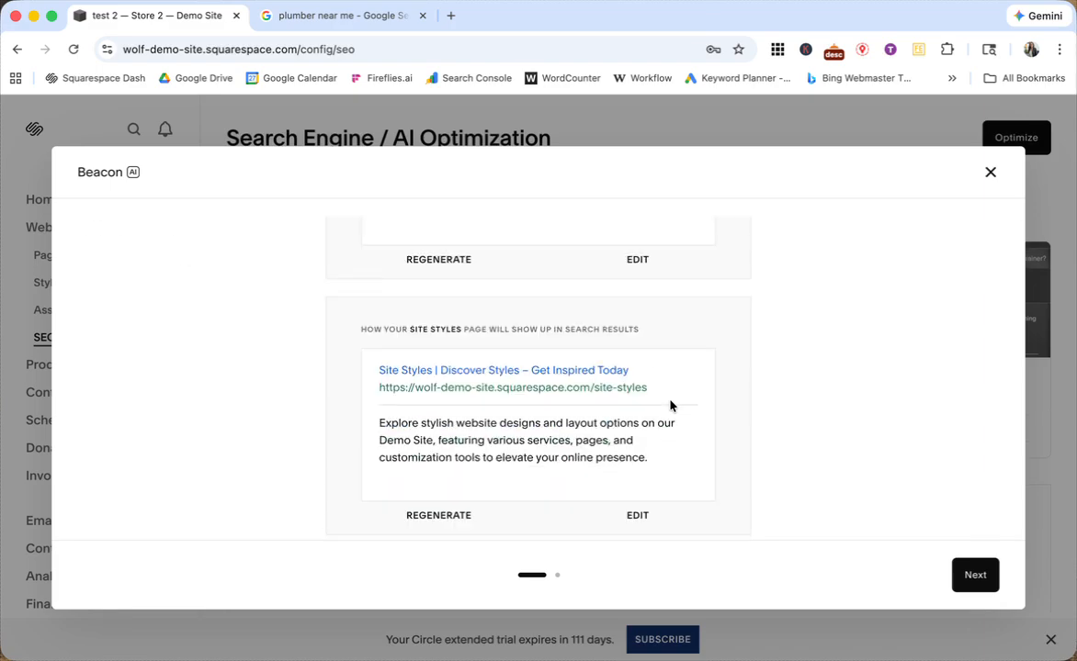
scroll(670, 405, up, 3)
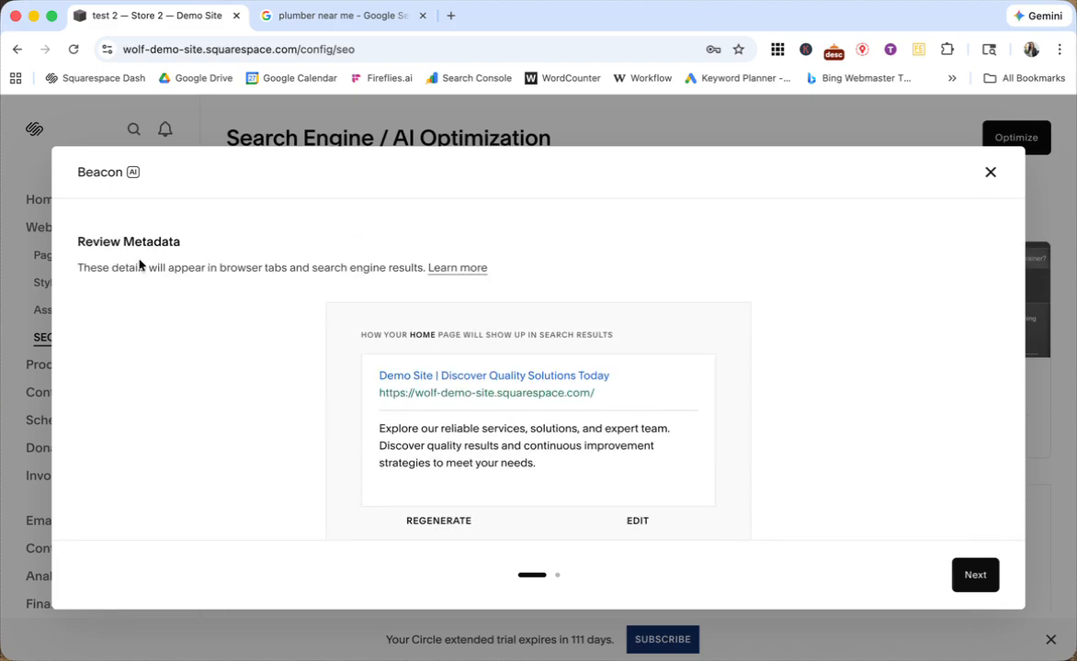
drag(99, 241, 175, 242)
drag(86, 172, 128, 171)
scroll(469, 409, down, 1)
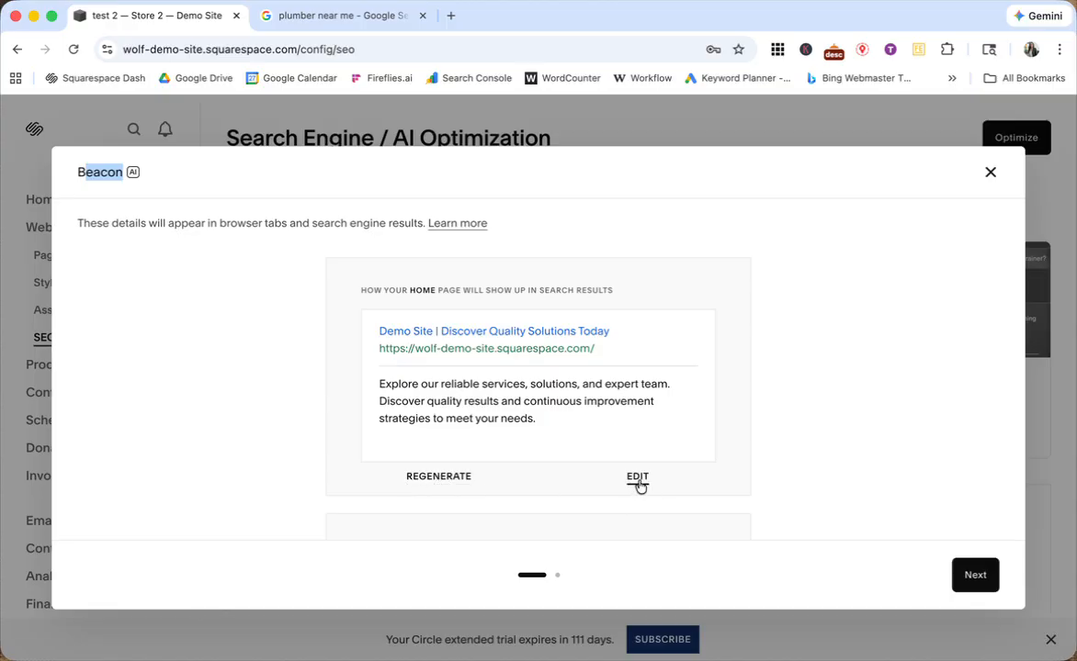
scroll(639, 486, down, 15)
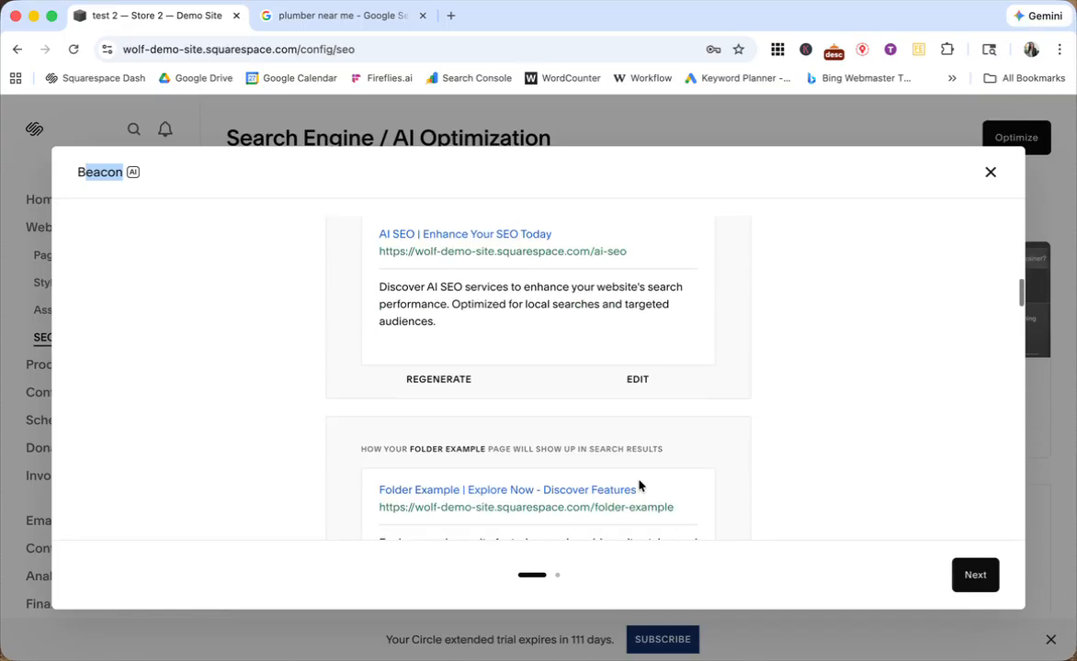
scroll(639, 486, down, 15)
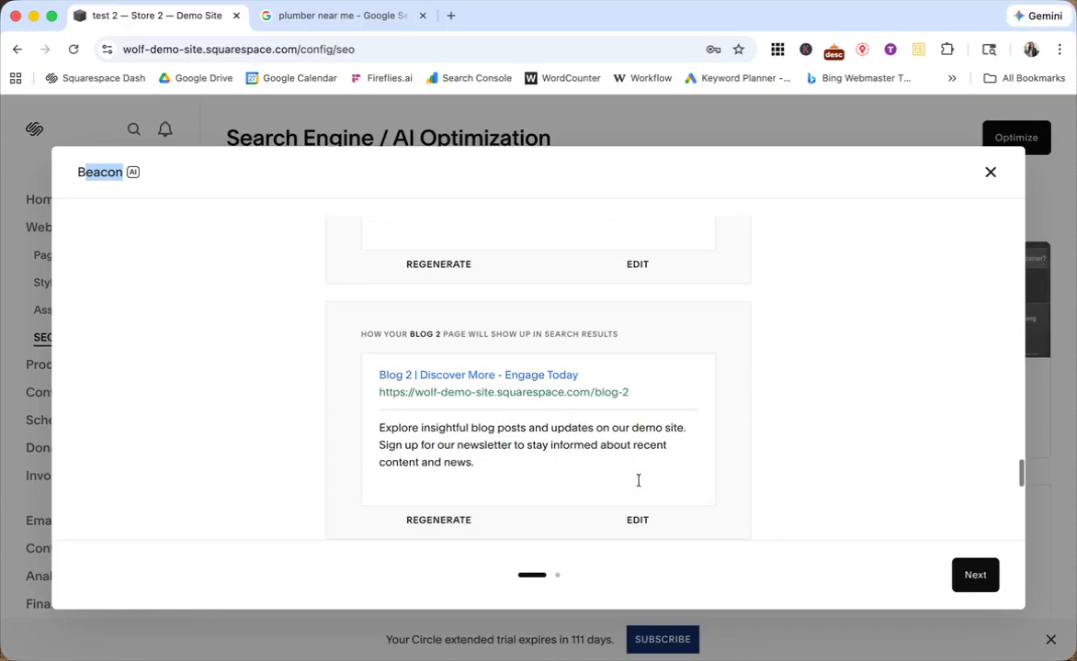
scroll(623, 486, down, 2)
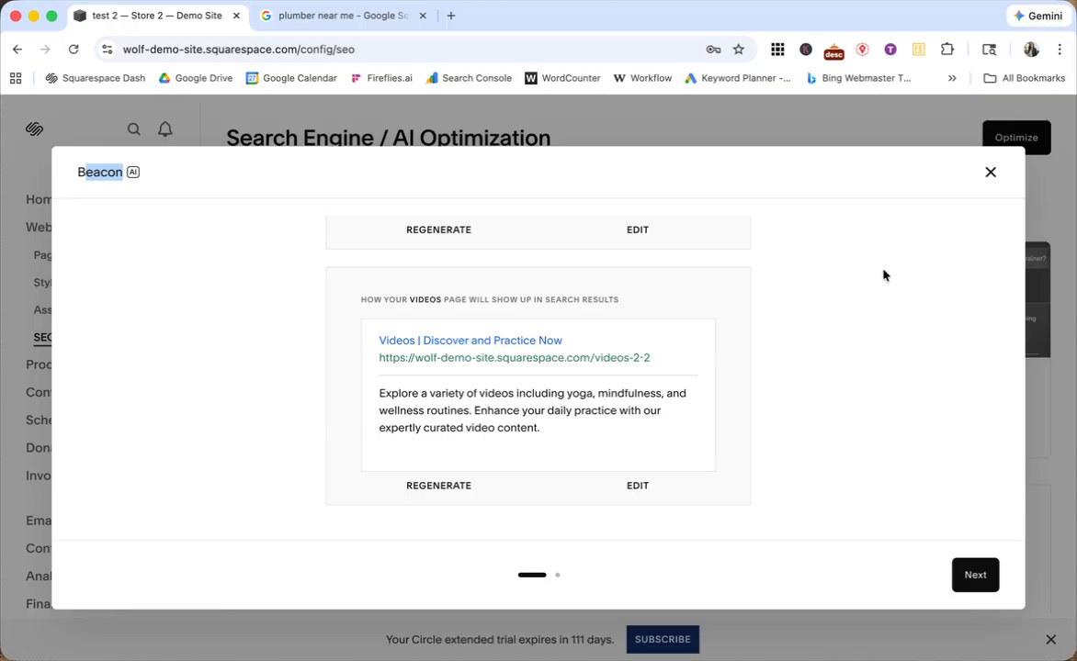
click(990, 172)
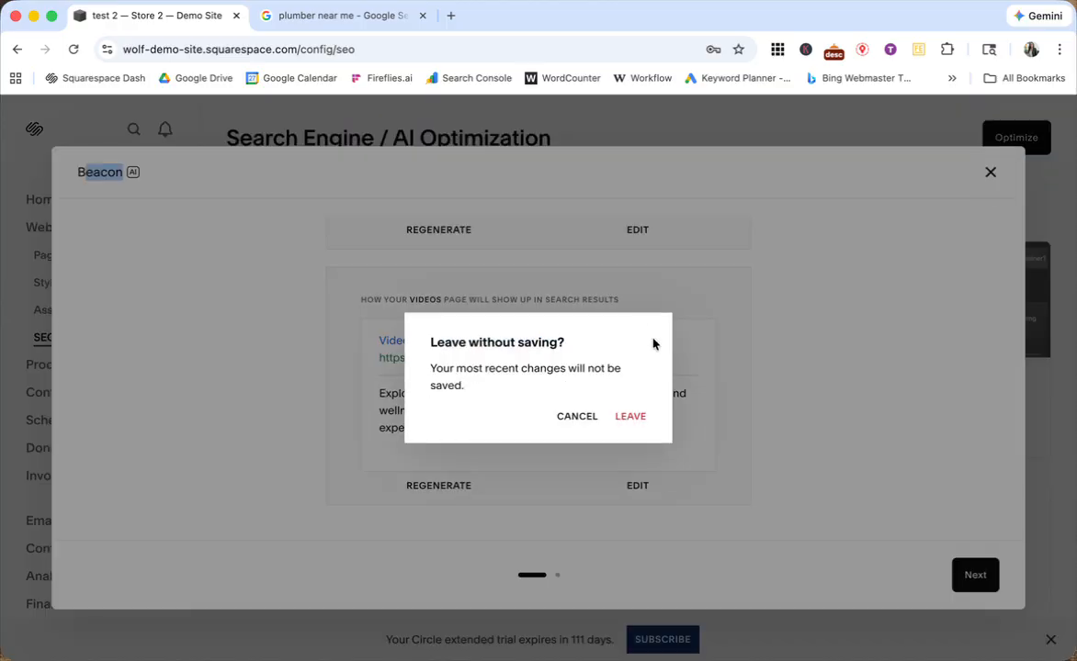
click(629, 421)
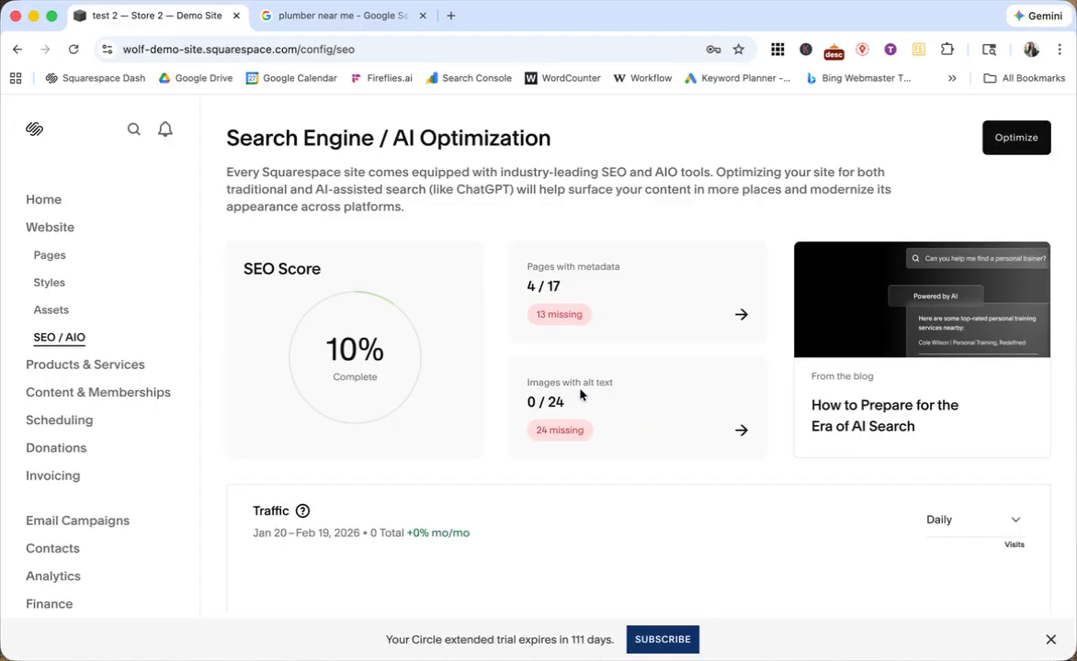
Examine the images with alt text summary, open its Beacon AI review, and leave the review without saving.
drag(539, 381, 663, 387)
click(601, 390)
drag(570, 381, 629, 389)
click(579, 379)
click(741, 430)
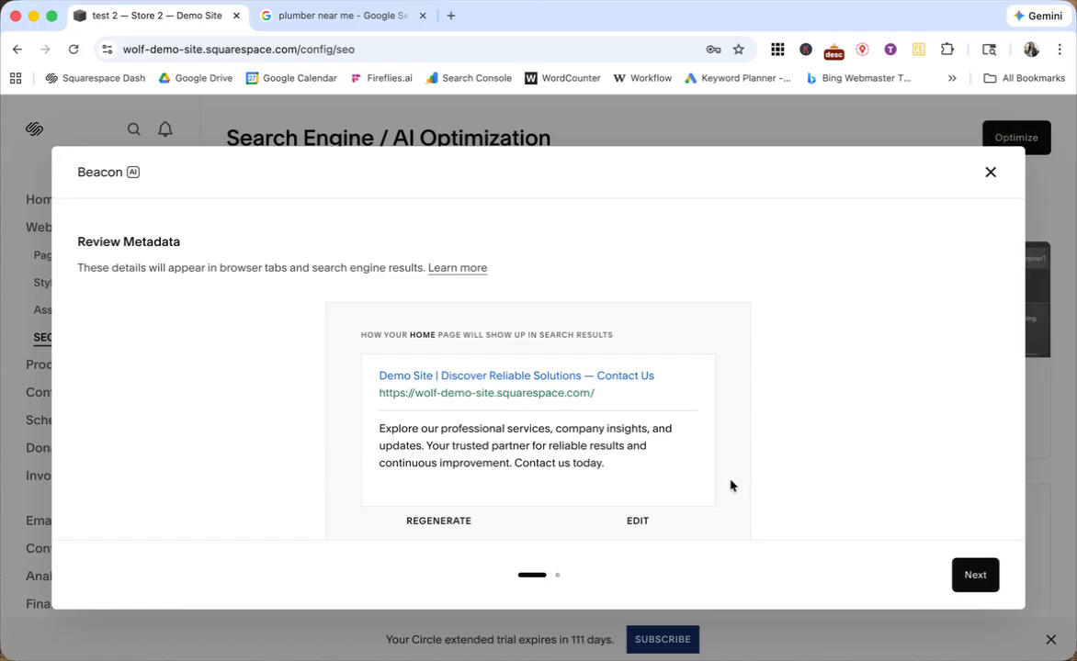
click(989, 175)
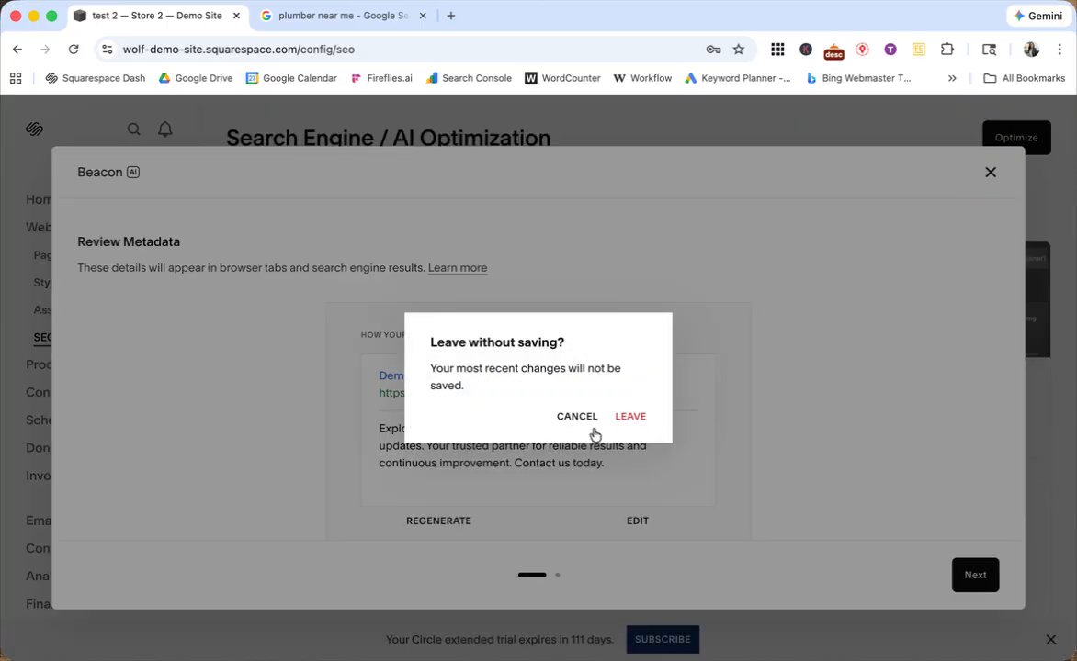
click(628, 416)
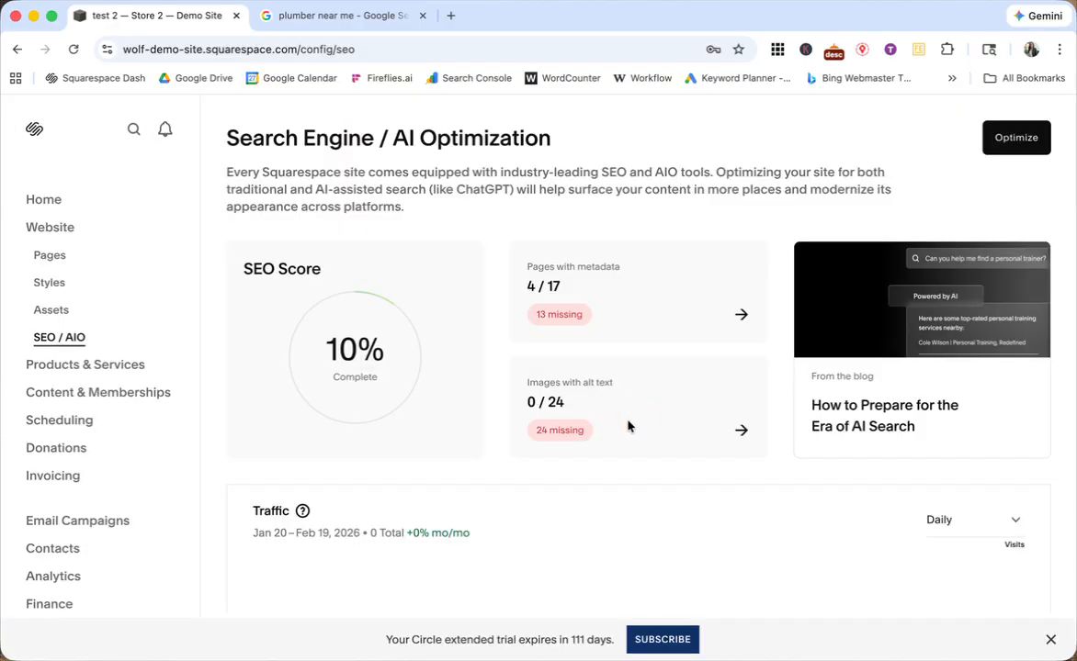
click(742, 432)
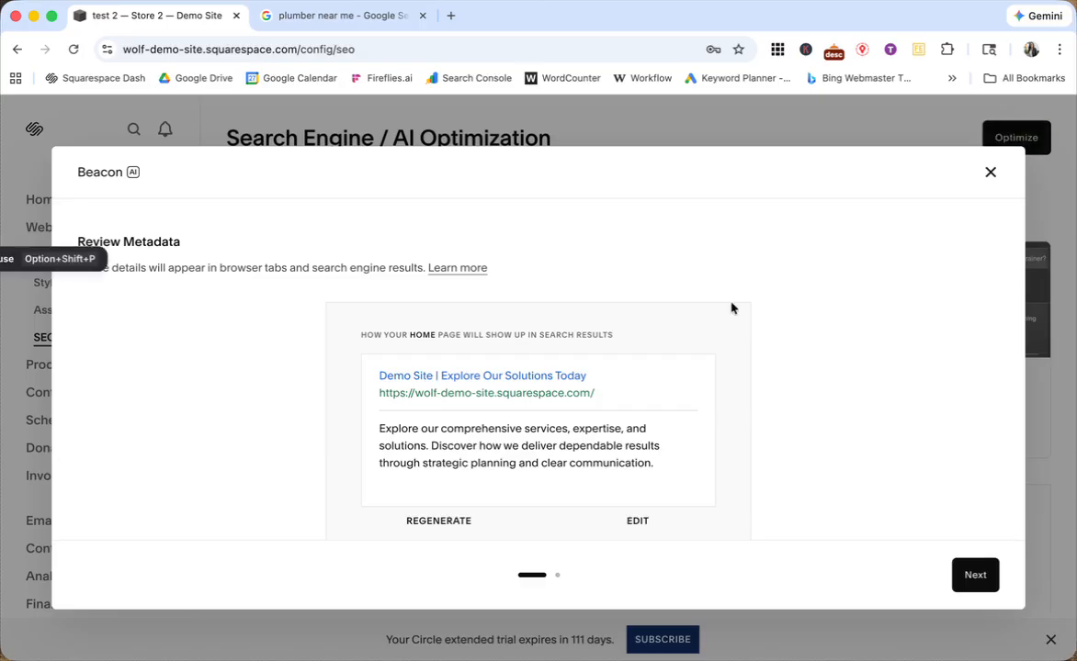
click(990, 173)
click(630, 416)
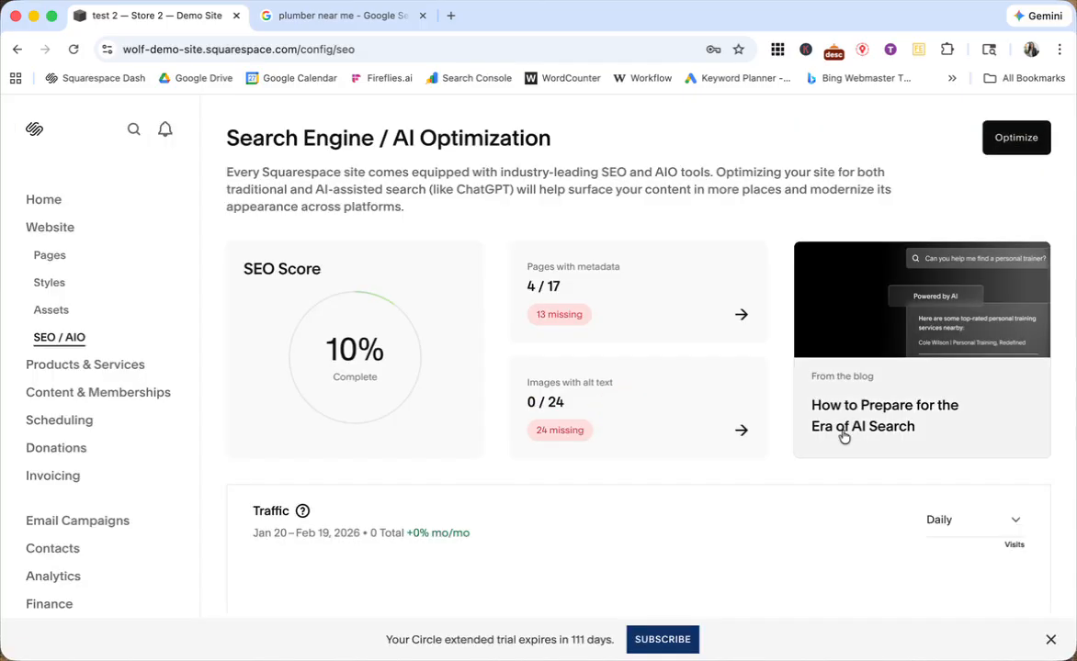
Examine the alt text and metadata summaries, view the "plumber near me" Google results, and return to the SEO / AIO page.
drag(556, 382, 635, 387)
drag(564, 266, 606, 265)
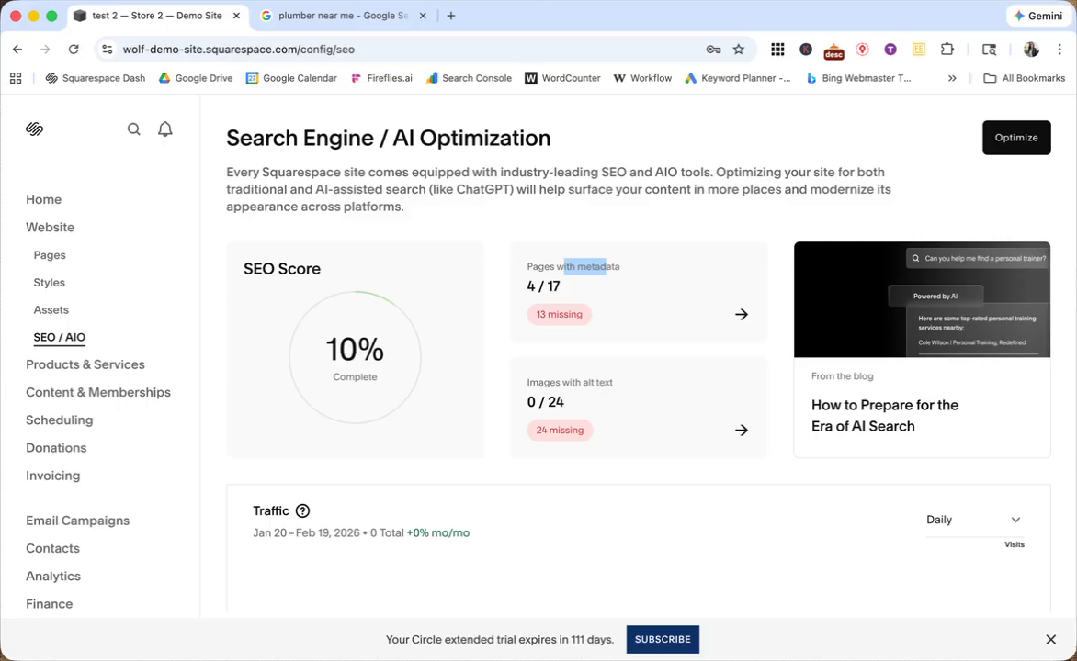
click(1, 258)
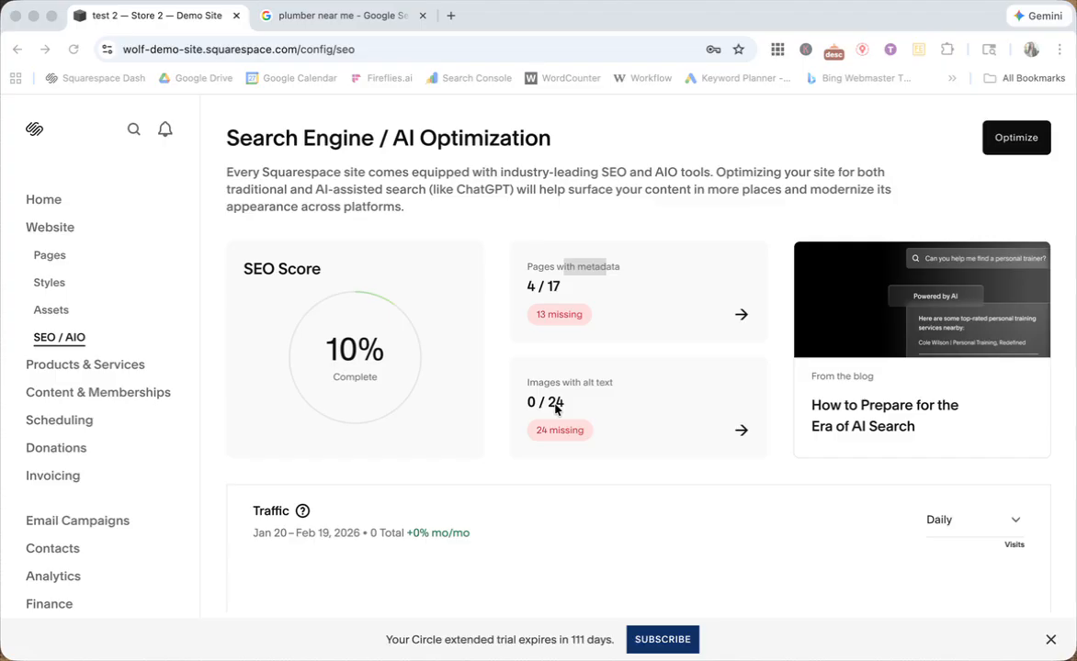
click(312, 15)
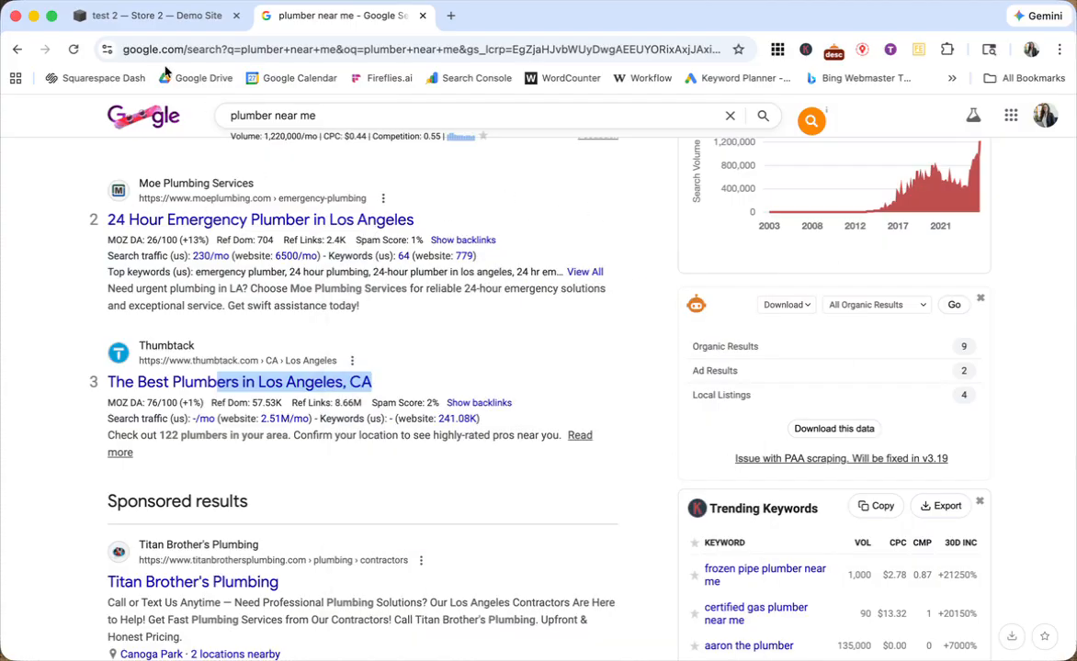
click(162, 18)
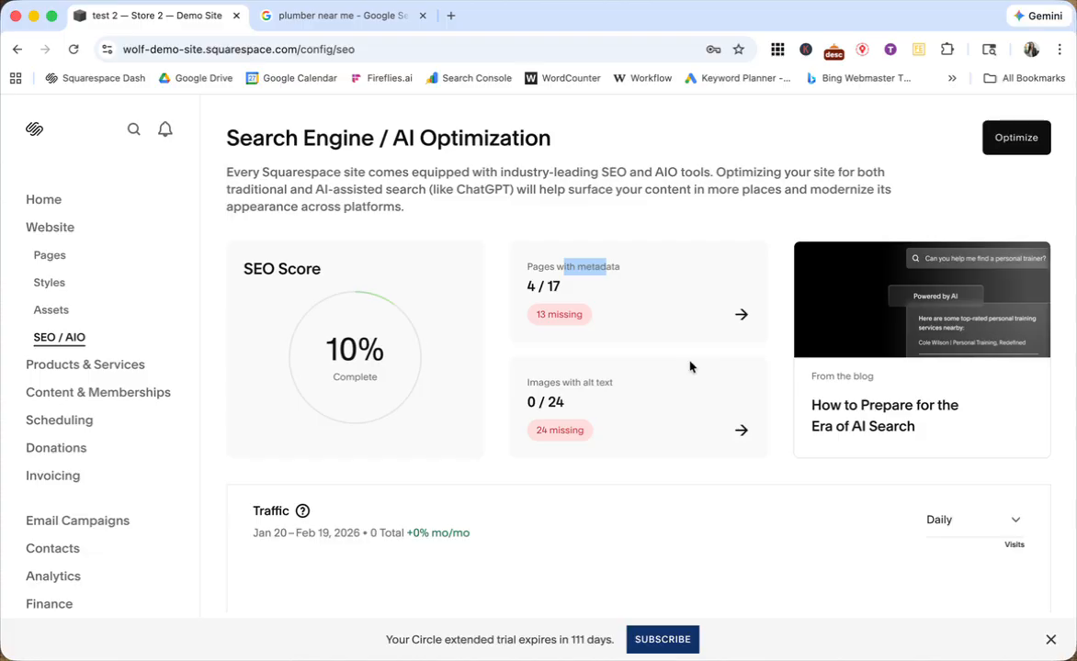
Search the site's settings for "seo" and dismiss the search without opening a result.
key(slash)
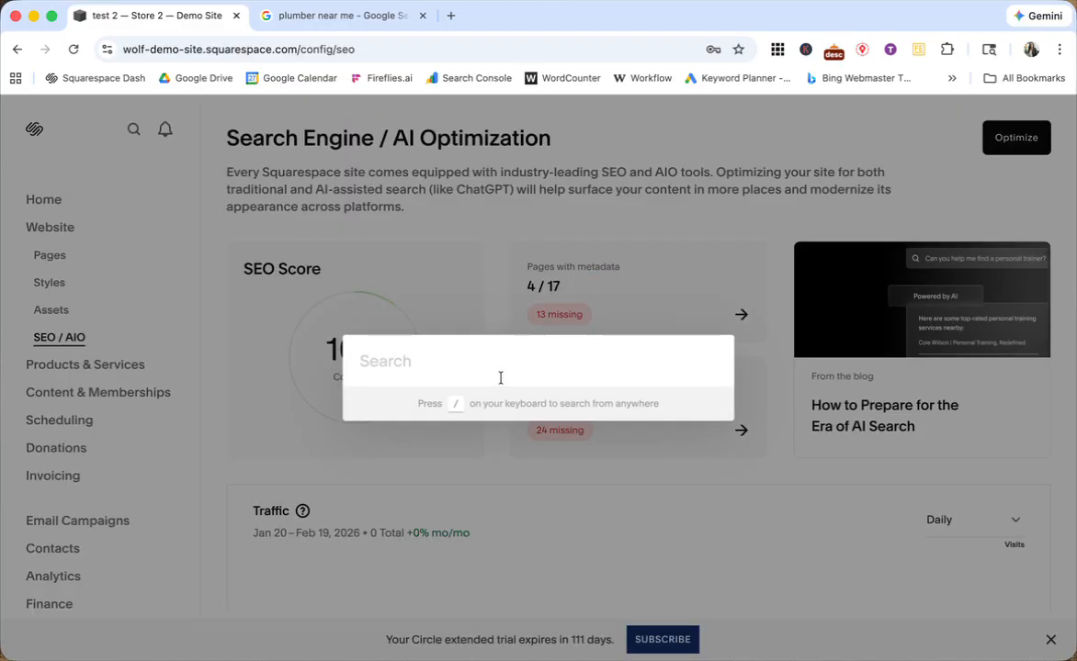
text(seo)
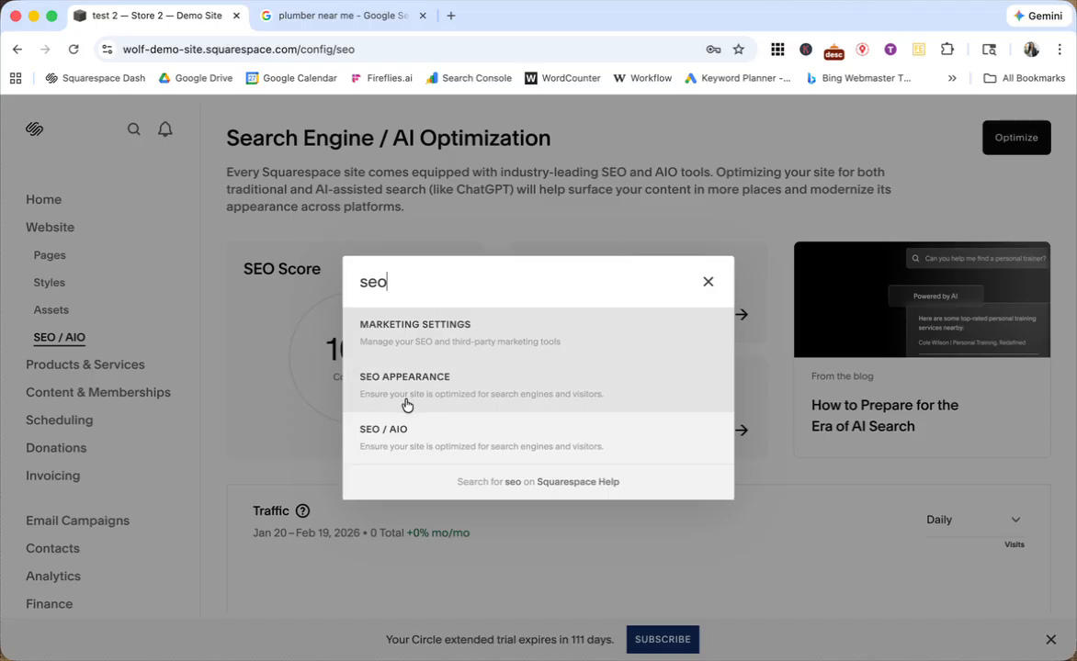
click(768, 511)
Examine the SEO / AIO journey checklist, the optimization tools and the images with alt text summary.
scroll(768, 511, down, 8)
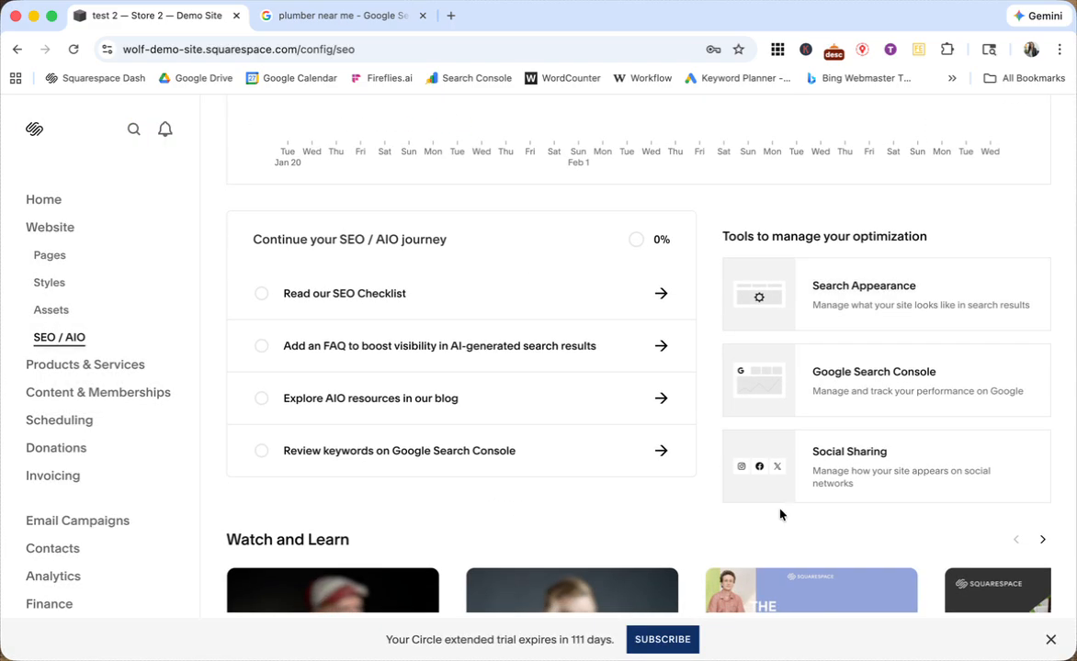
scroll(692, 380, up, 5)
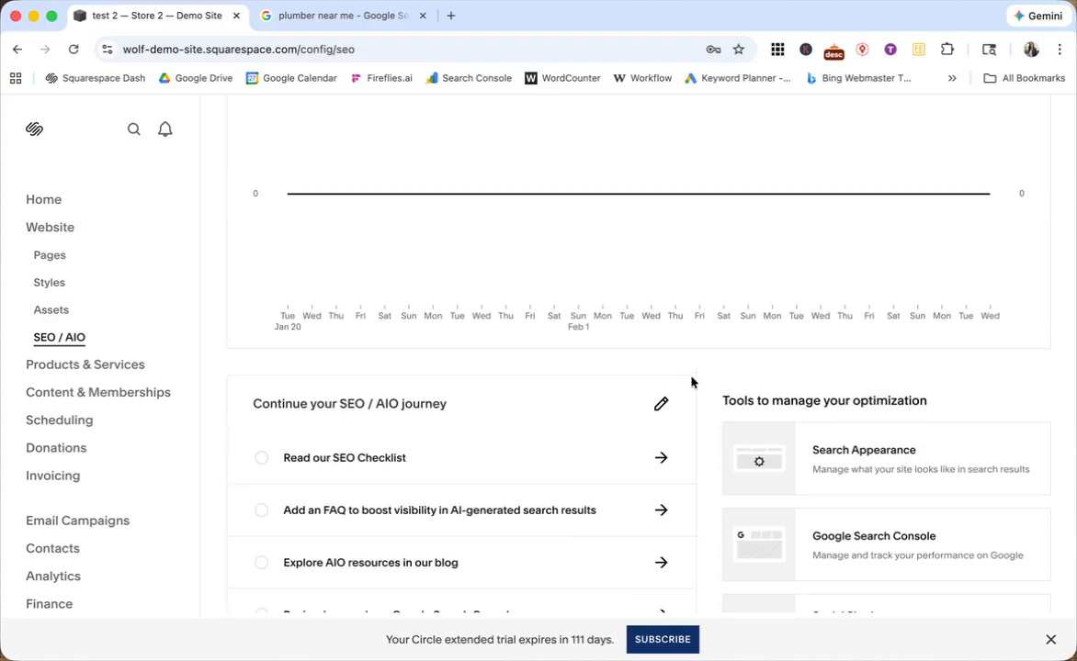
scroll(689, 389, up, 3)
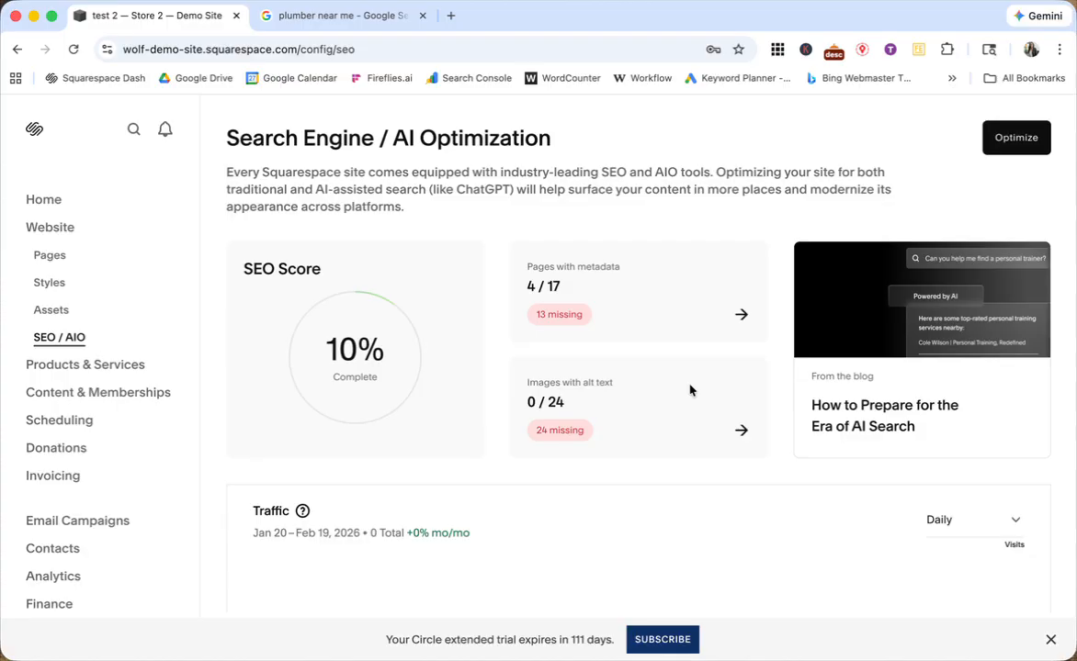
drag(557, 380, 595, 380)
click(641, 384)
scroll(659, 423, down, 5)
scroll(658, 423, up, 5)
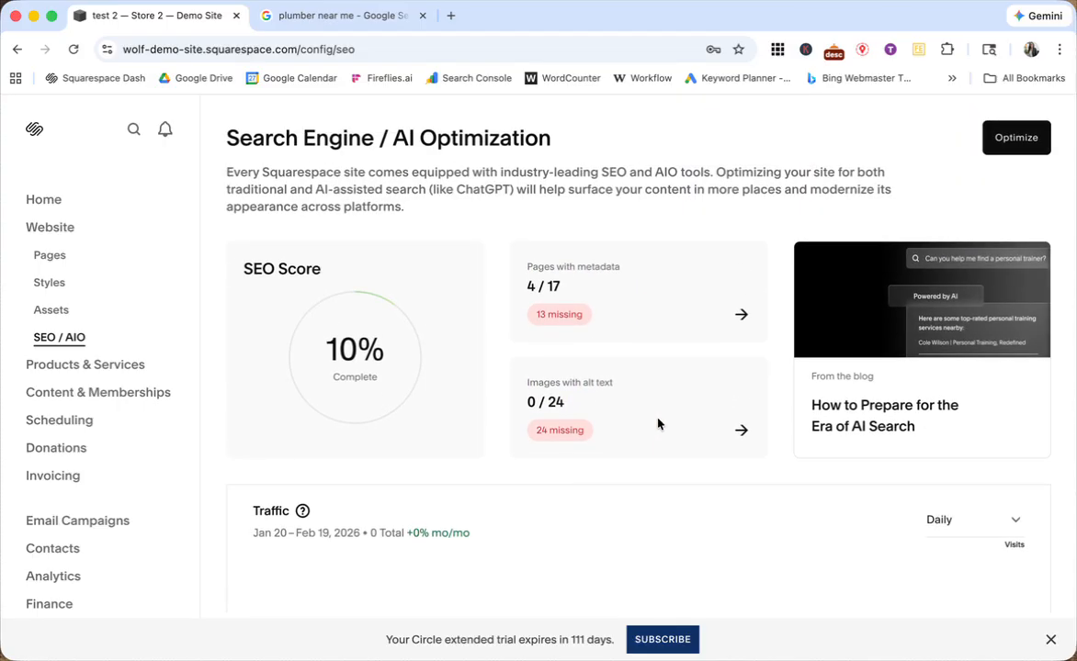